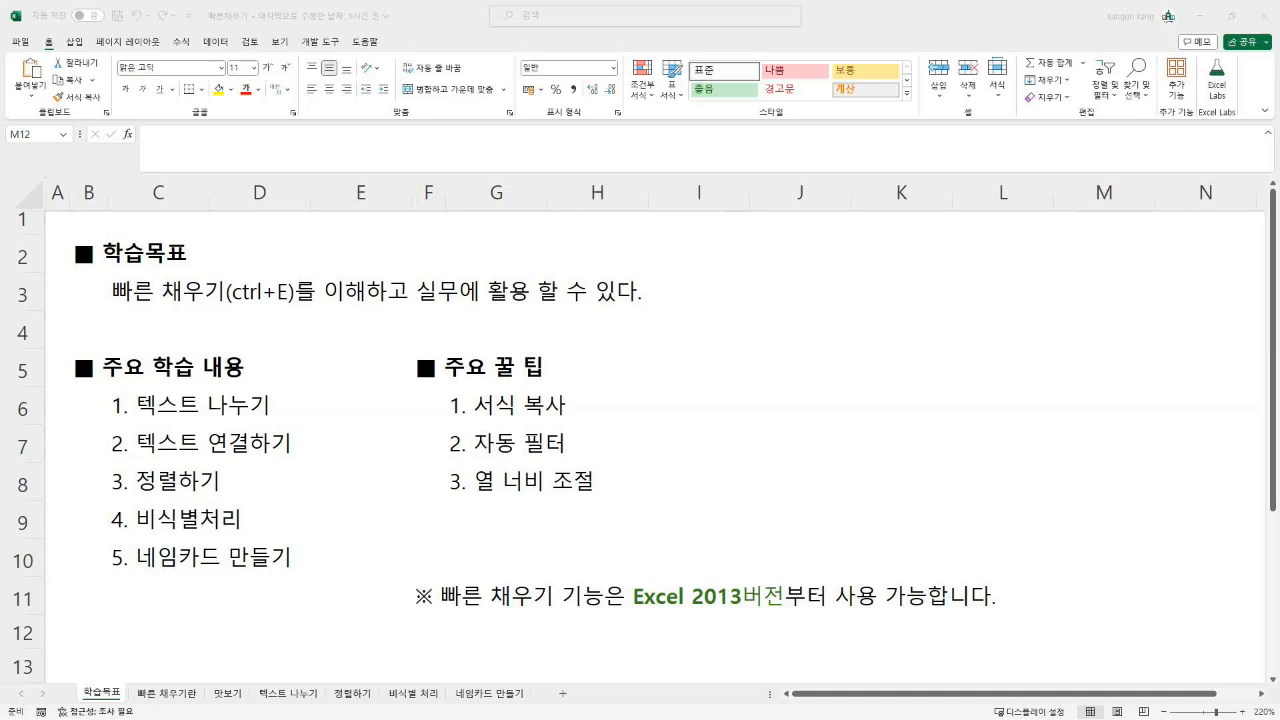
Step: Move from the 학습목표 sheet to the 빠른 채우기란 sheet explaining Flash Fill (Ctrl+E)
{"action": "key", "text": "ctrl+Page_Down"}
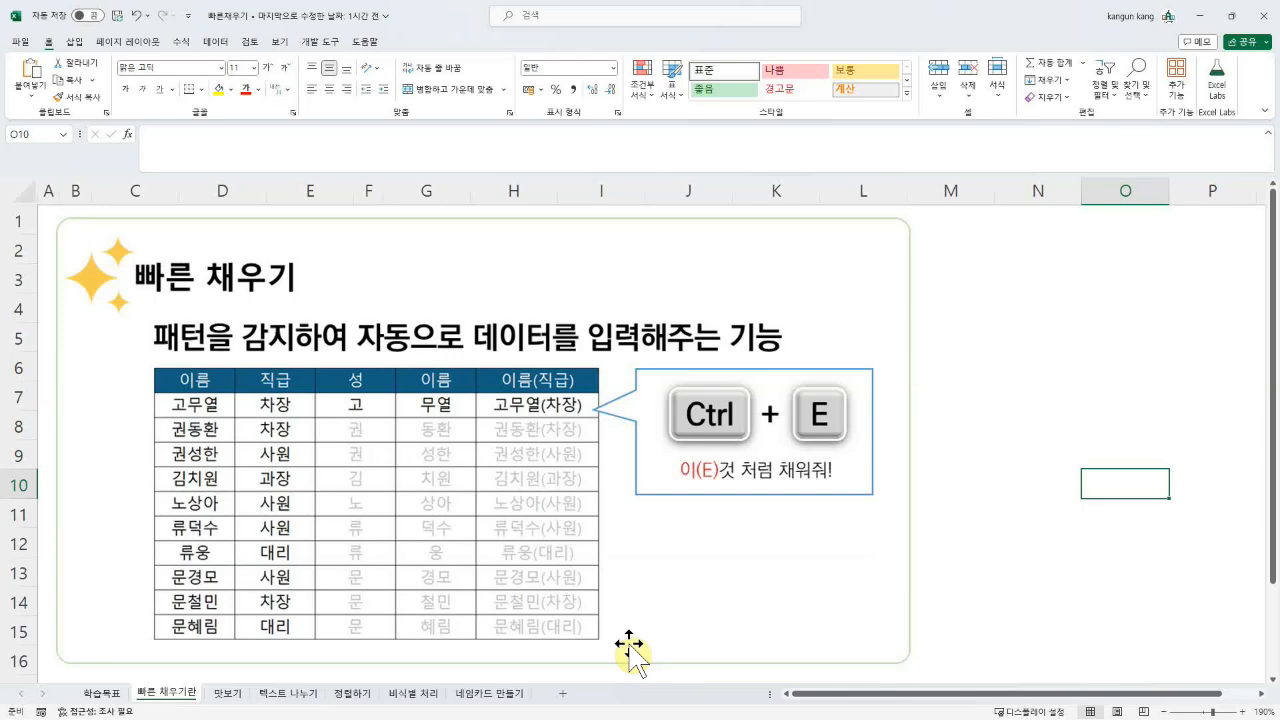
Step: Go to the 맛보기 sheet with its 24-row 이름 and 직급 table
{"action": "left_click", "coordinate": [226, 693]}
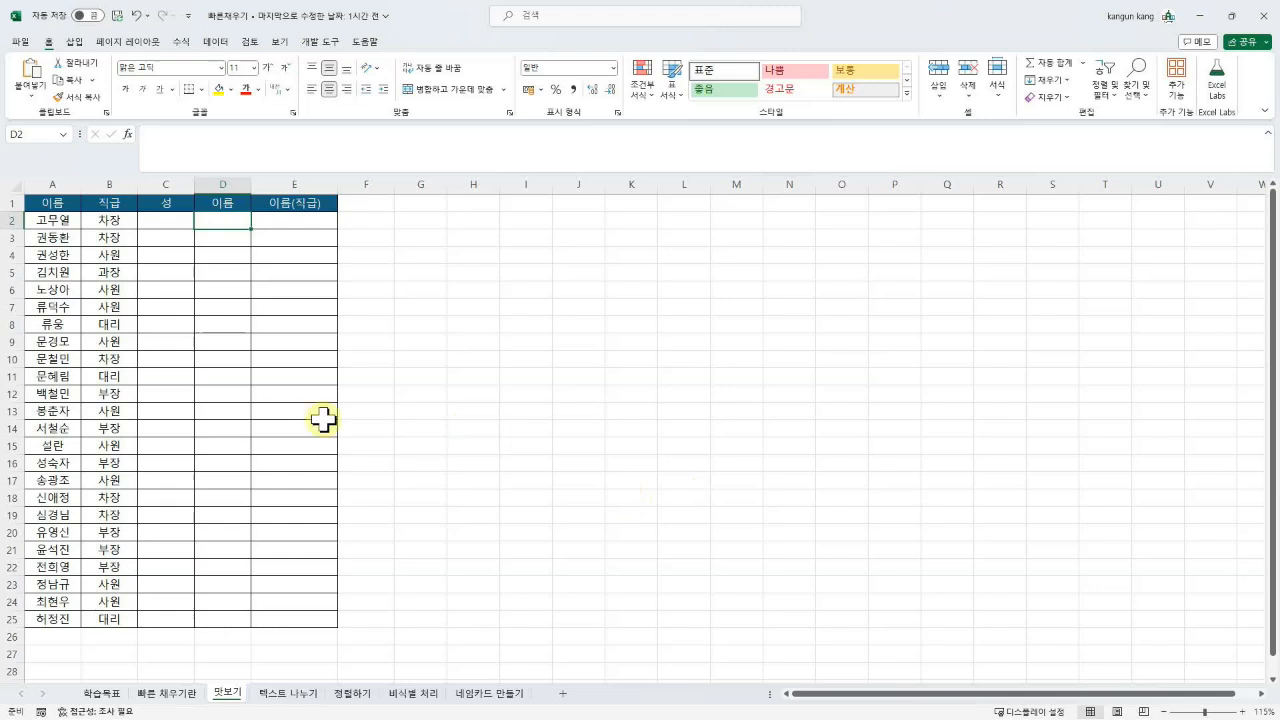
Step: Enter 고 in C2 and Flash Fill surnames down the 성 column for all 24 rows
{"action": "left_click", "coordinate": [152, 221]}
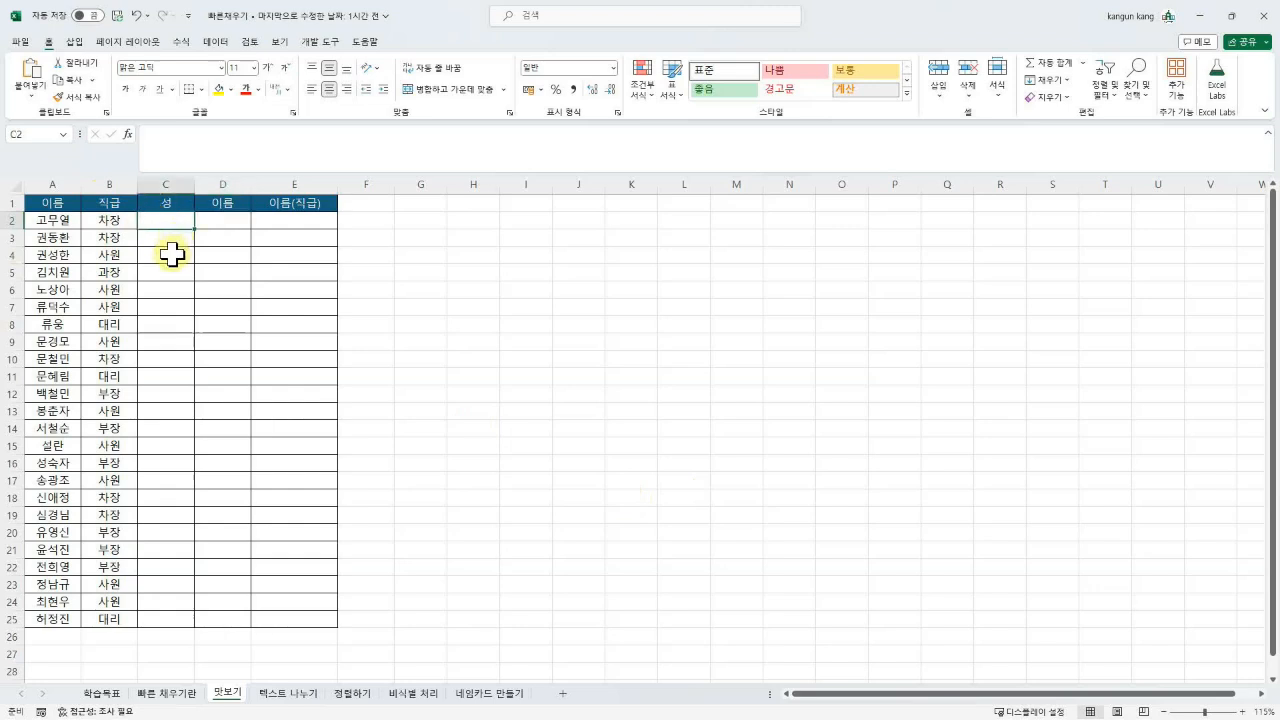
{"action": "type", "text": "고"}
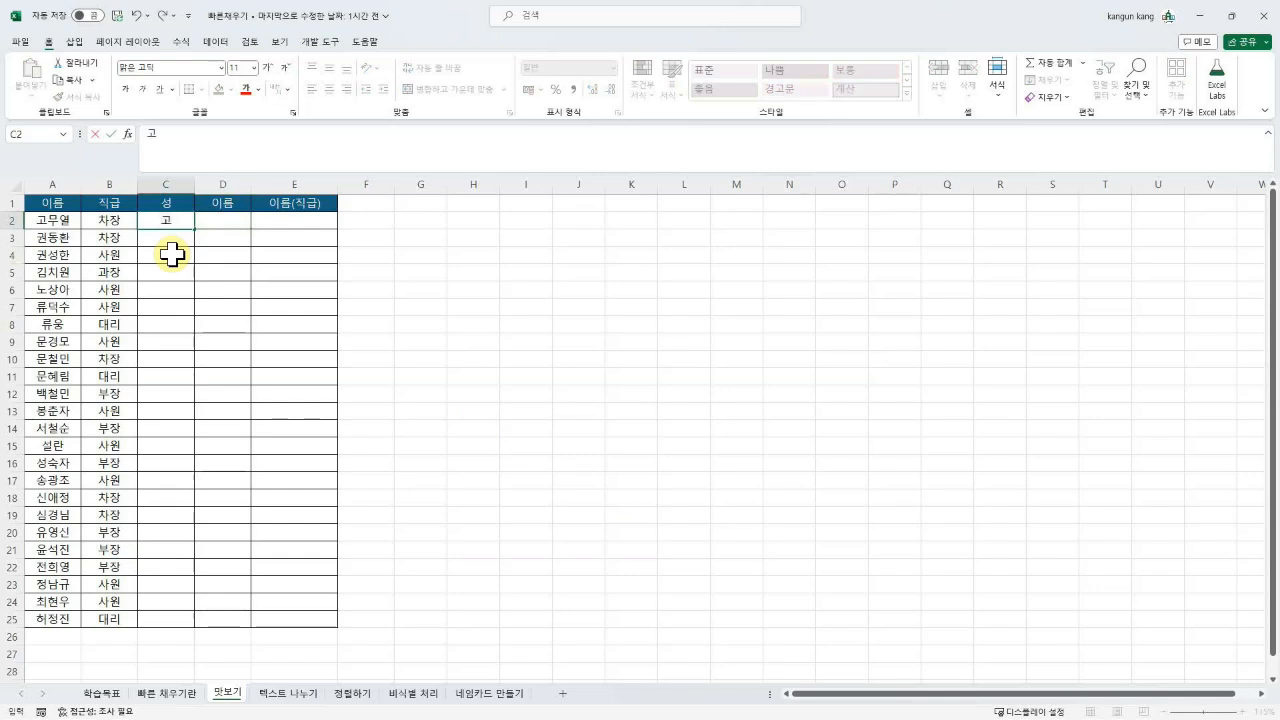
{"action": "key", "text": "Return"}
{"action": "key", "text": "ctrl+e"}
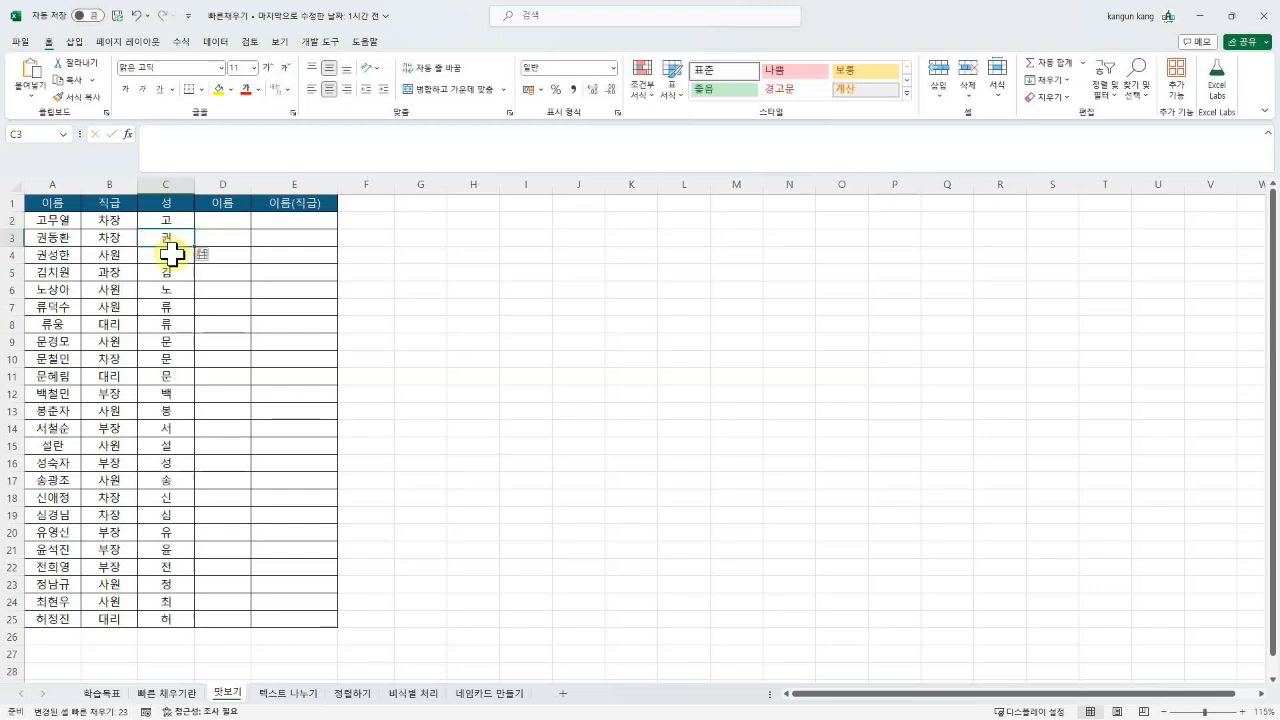
{"action": "left_click", "coordinate": [196, 357]}
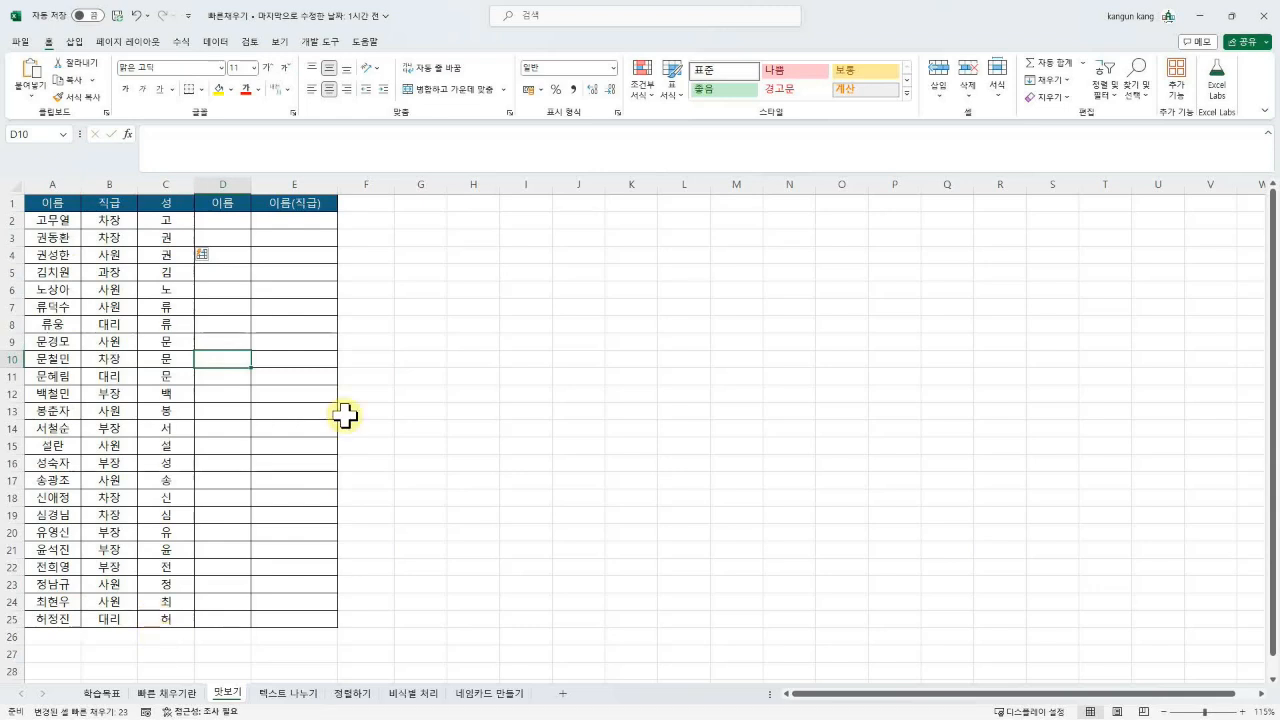
Step: Enter 무열 and 동환 as given-name examples, accept the suggestions, then clear D3:D25
{"action": "left_click", "coordinate": [222, 220]}
{"action": "type", "text": "무열"}
{"action": "key", "text": "Return"}
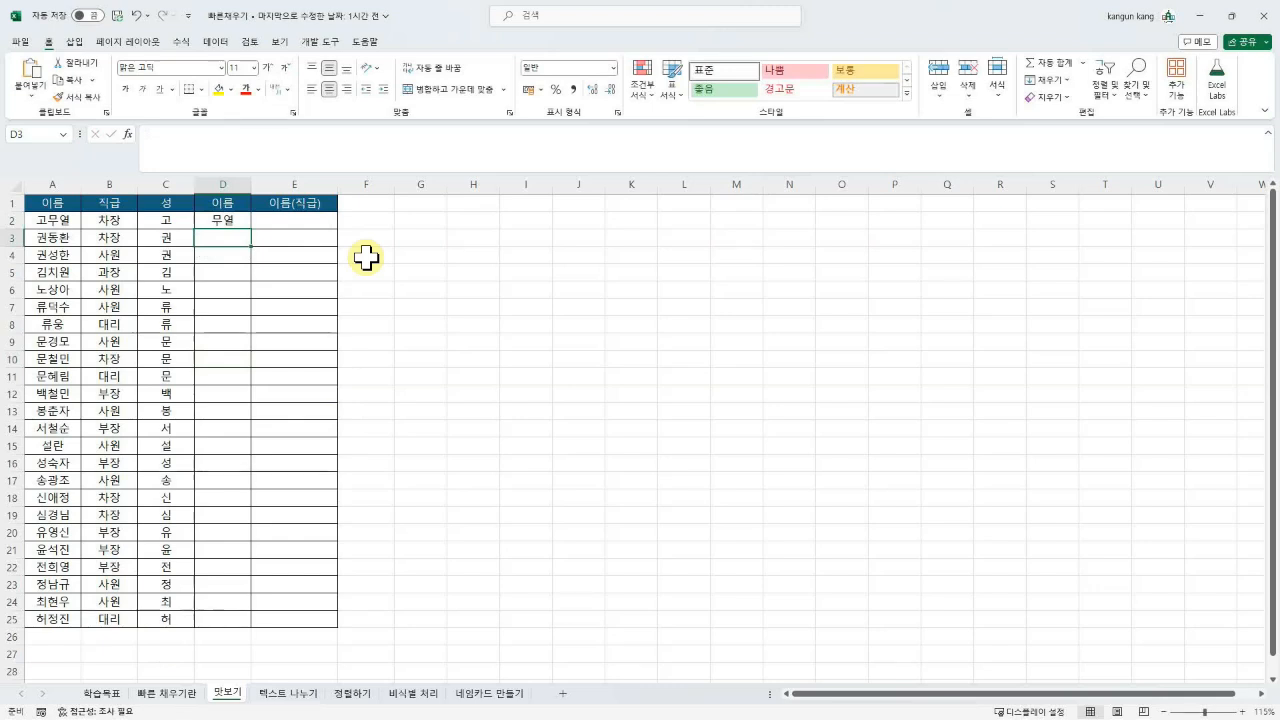
{"action": "type", "text": "동환"}
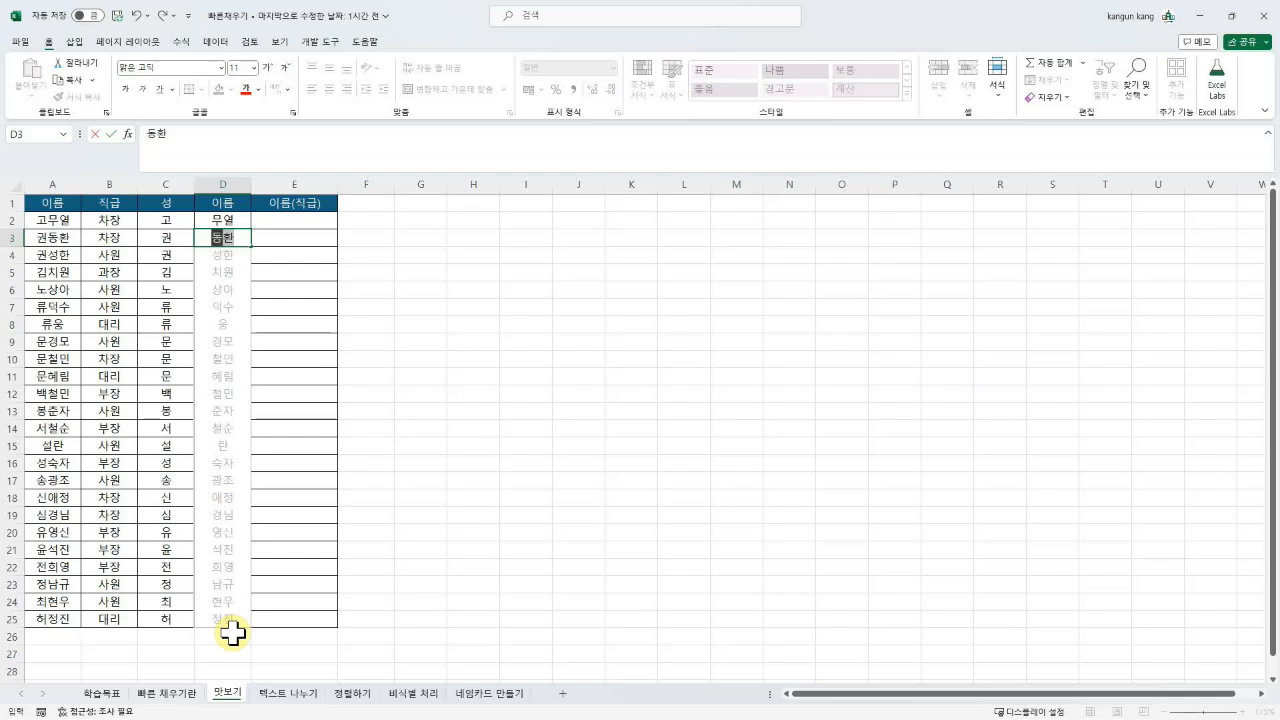
{"action": "key", "text": "Return"}
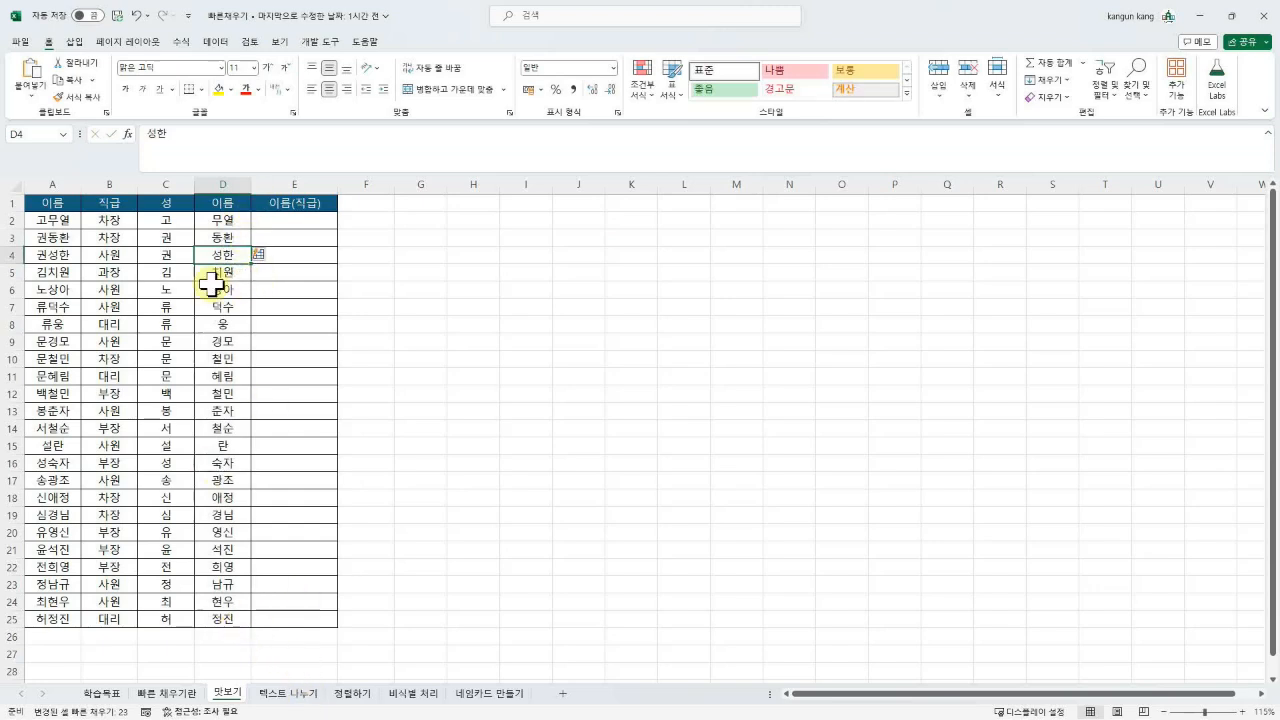
{"action": "left_click_drag", "start_coordinate": [228, 238], "coordinate": [240, 614]}
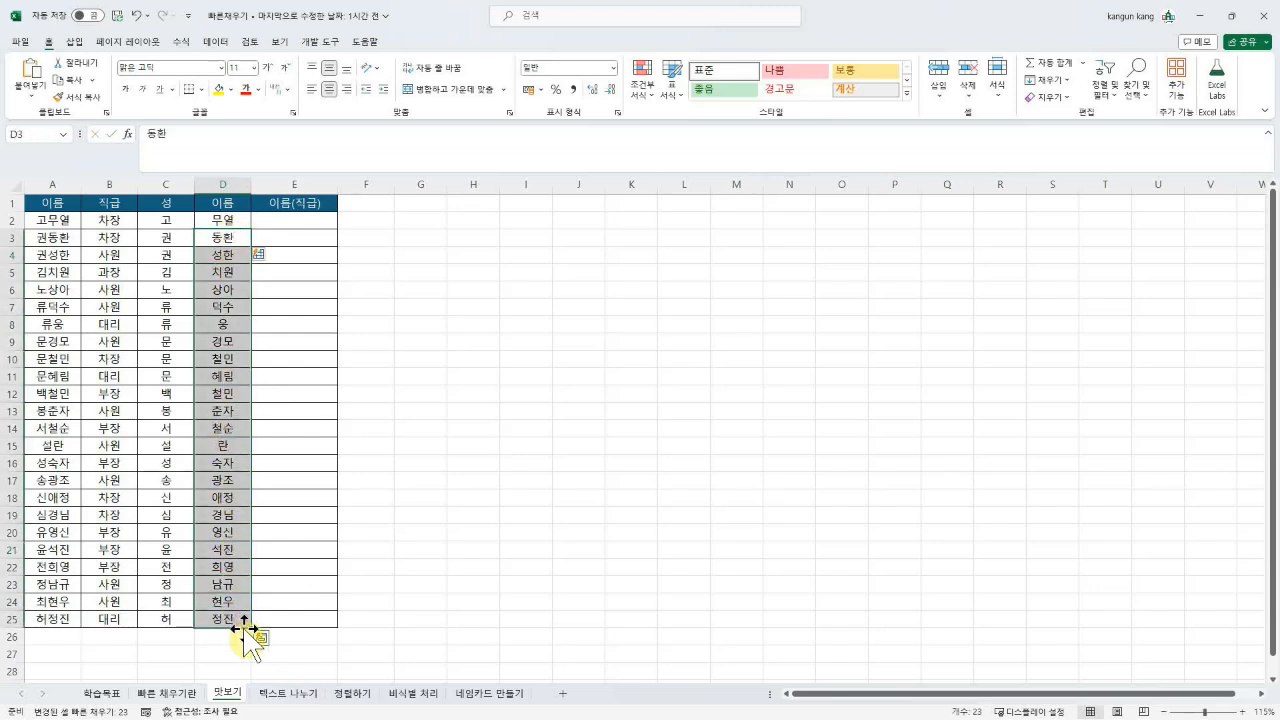
{"action": "key", "text": "Delete"}
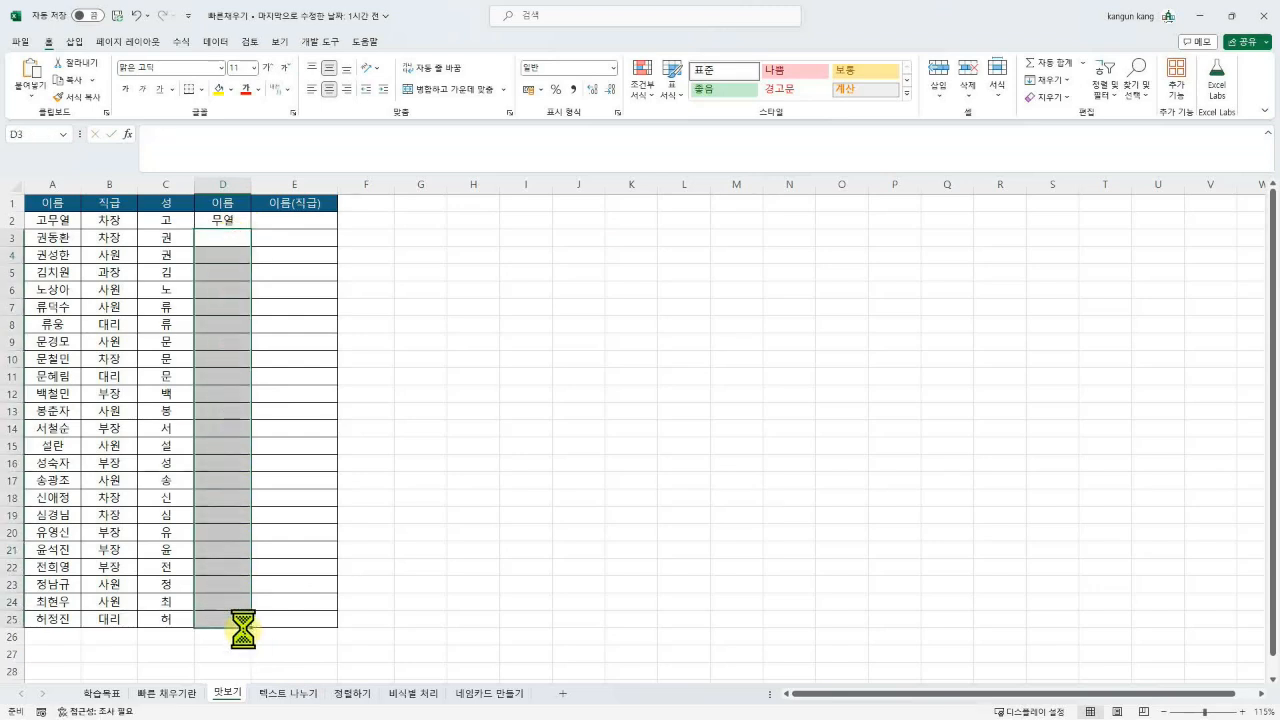
Step: Enter 동환 in D3 and a mistyped 성환 in D4; Flash Fill finds no pattern
{"action": "left_click", "coordinate": [226, 238]}
{"action": "type", "text": "동환"}
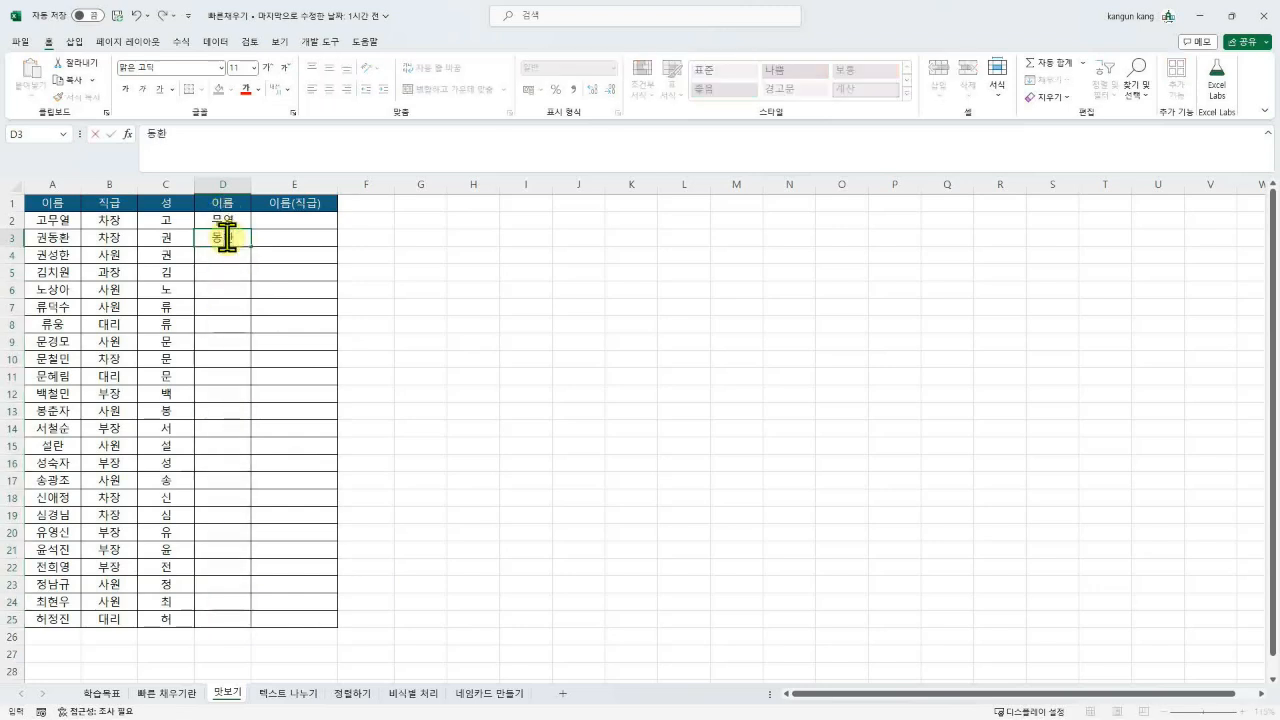
{"action": "key", "text": "Return"}
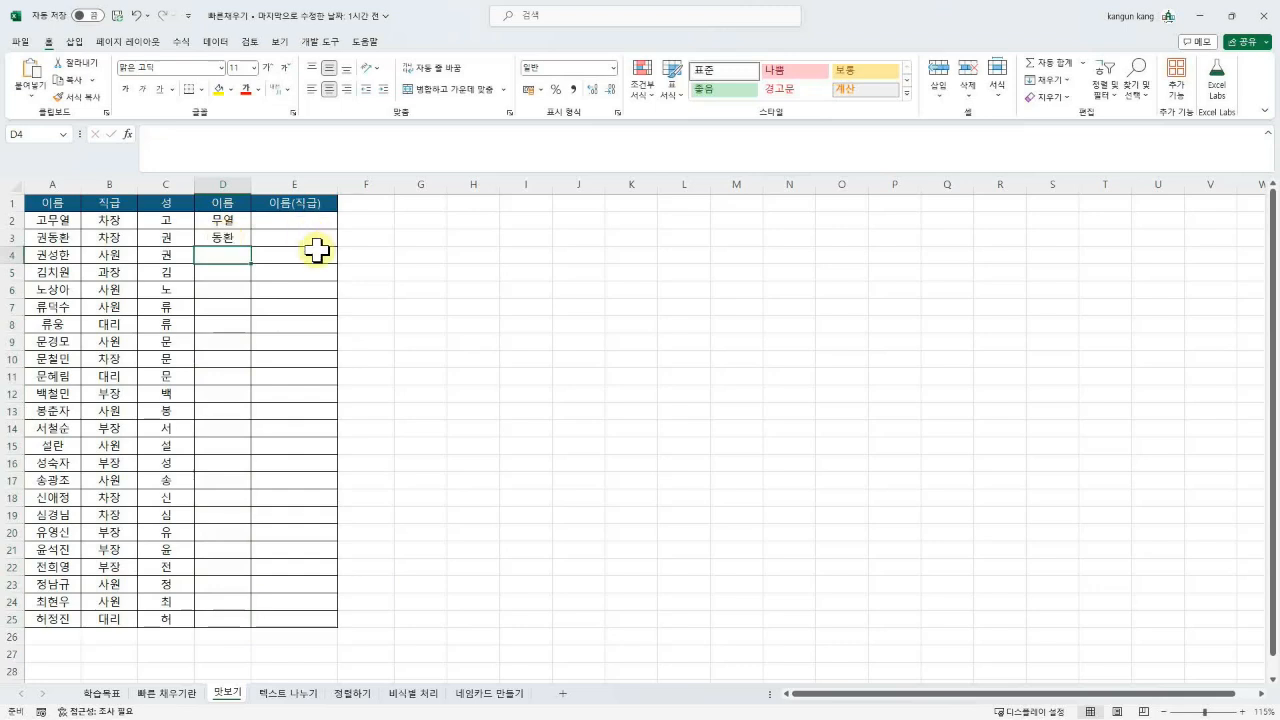
{"action": "type", "text": "성ㅎ"}
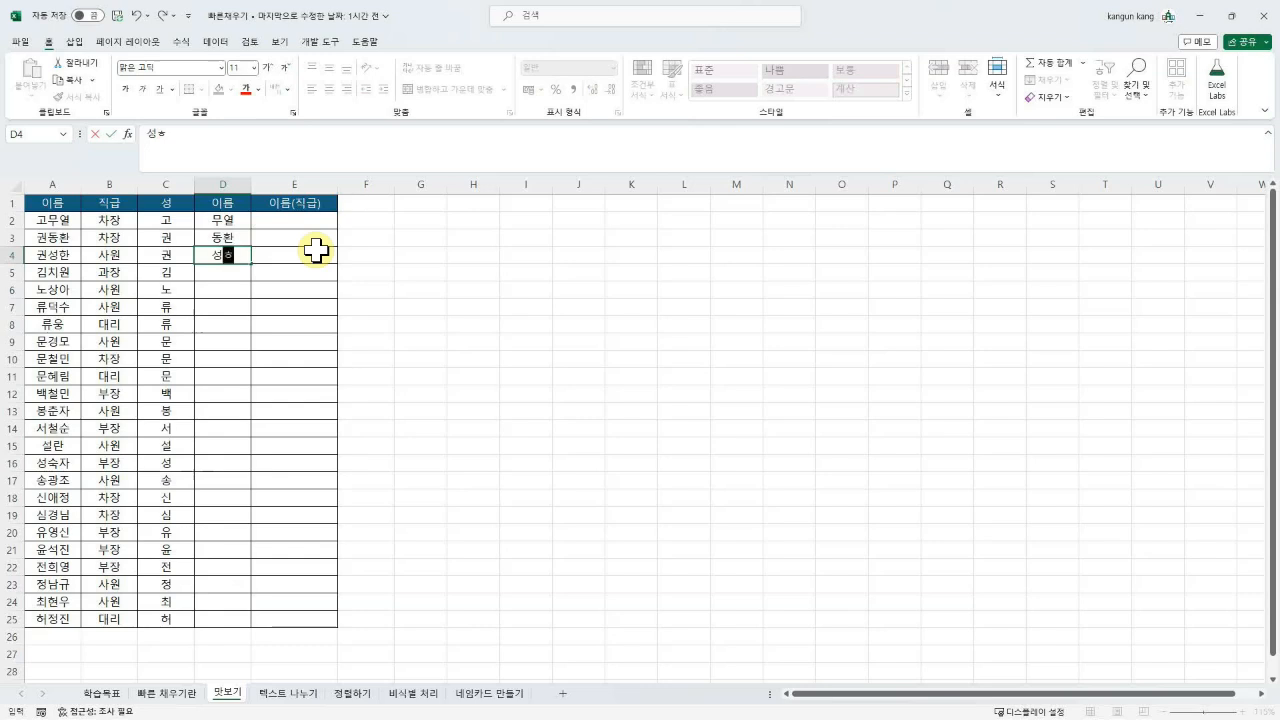
{"action": "type", "text": "ㅘㄴ"}
{"action": "key", "text": "Return"}
{"action": "key", "text": "ctrl+e"}
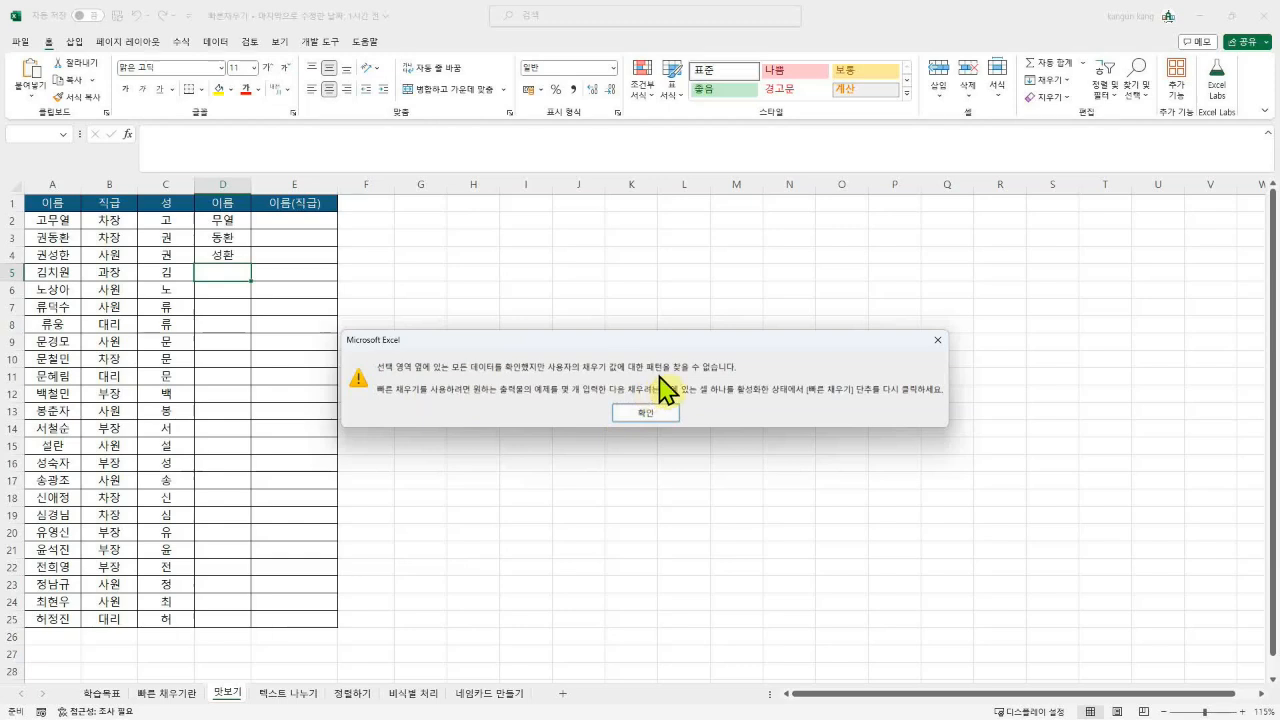
{"action": "left_click", "coordinate": [648, 412]}
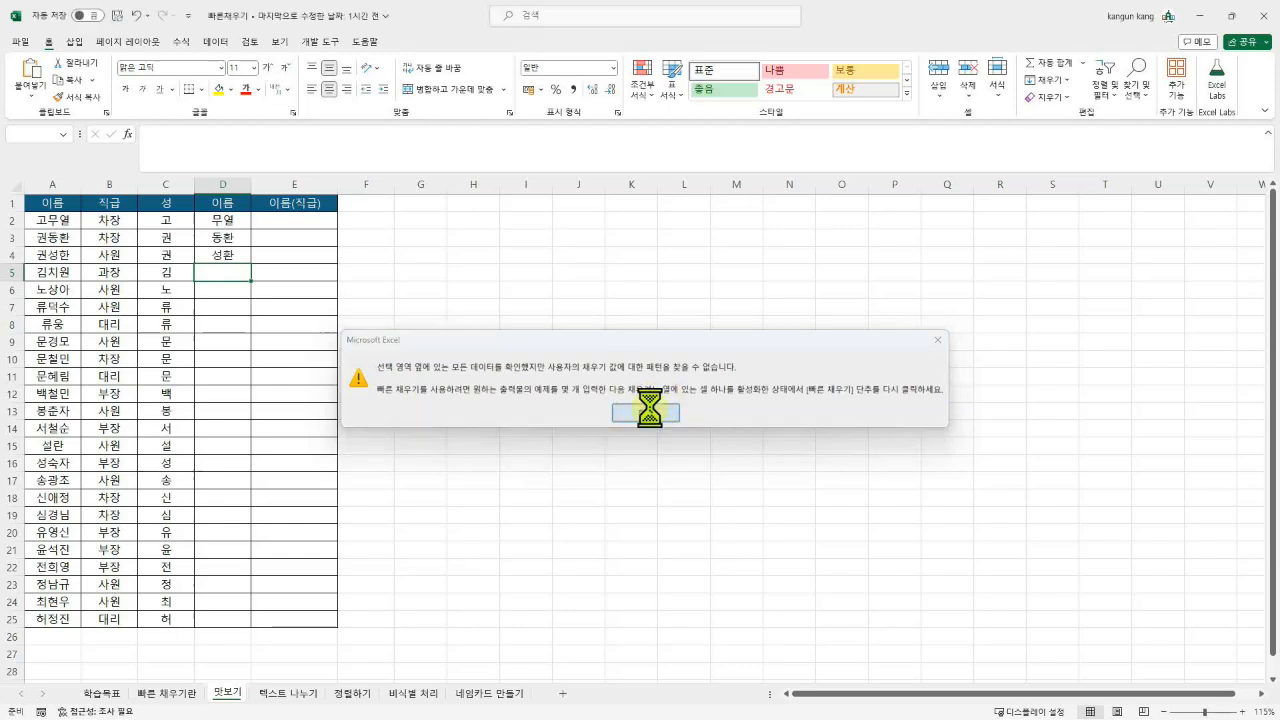
Step: Correct D4 to 성한 and Flash Fill the given names through row 25
{"action": "left_click", "coordinate": [228, 250]}
{"action": "double_click", "coordinate": [240, 253]}
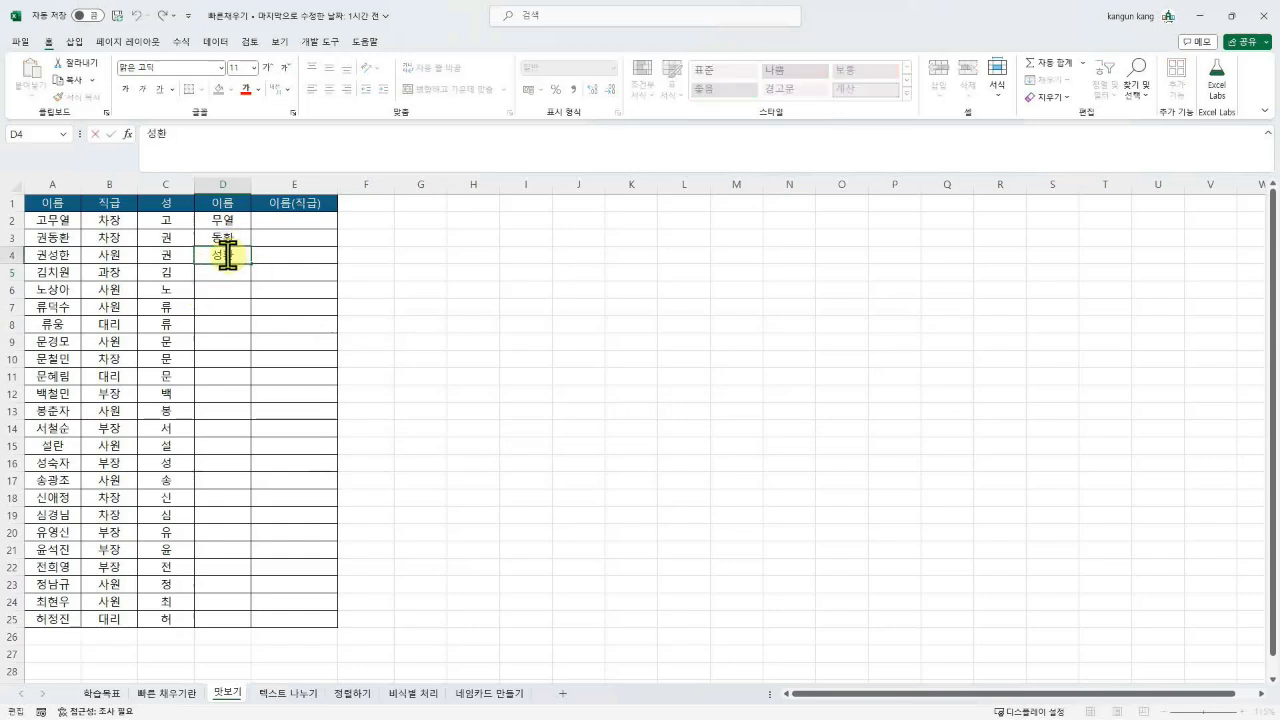
{"action": "type", "text": "한"}
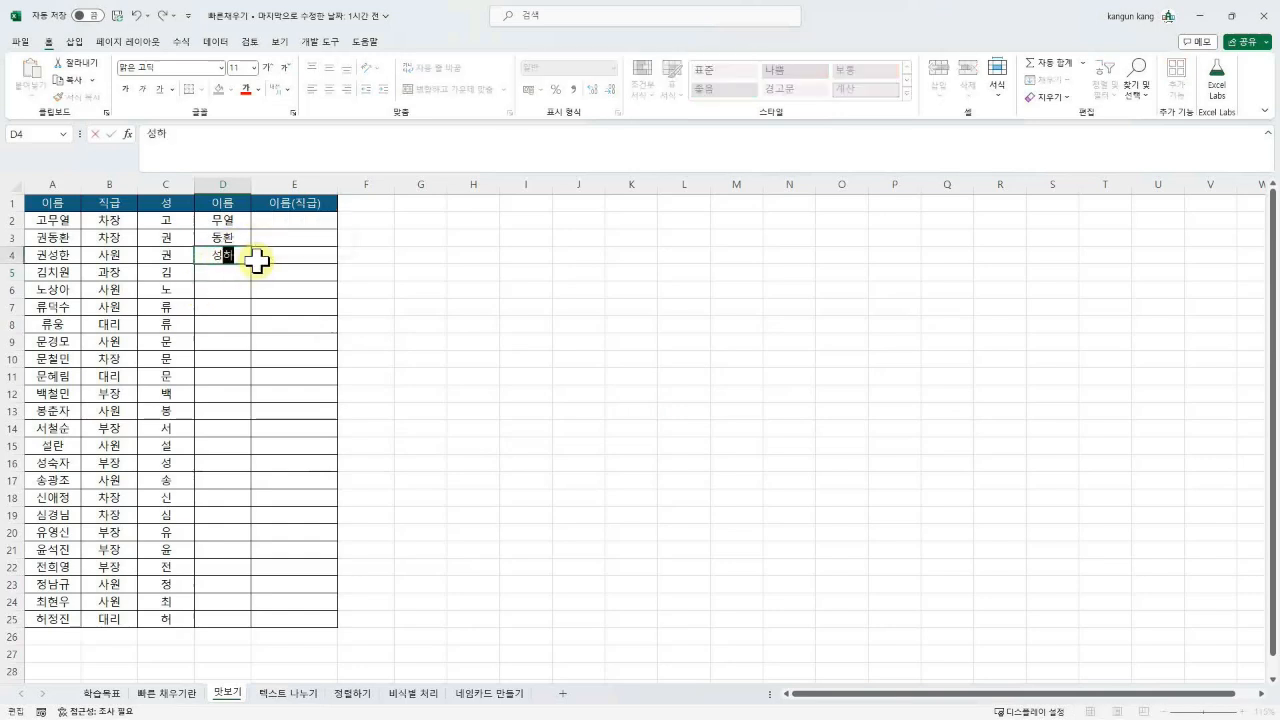
{"action": "key", "text": "Return"}
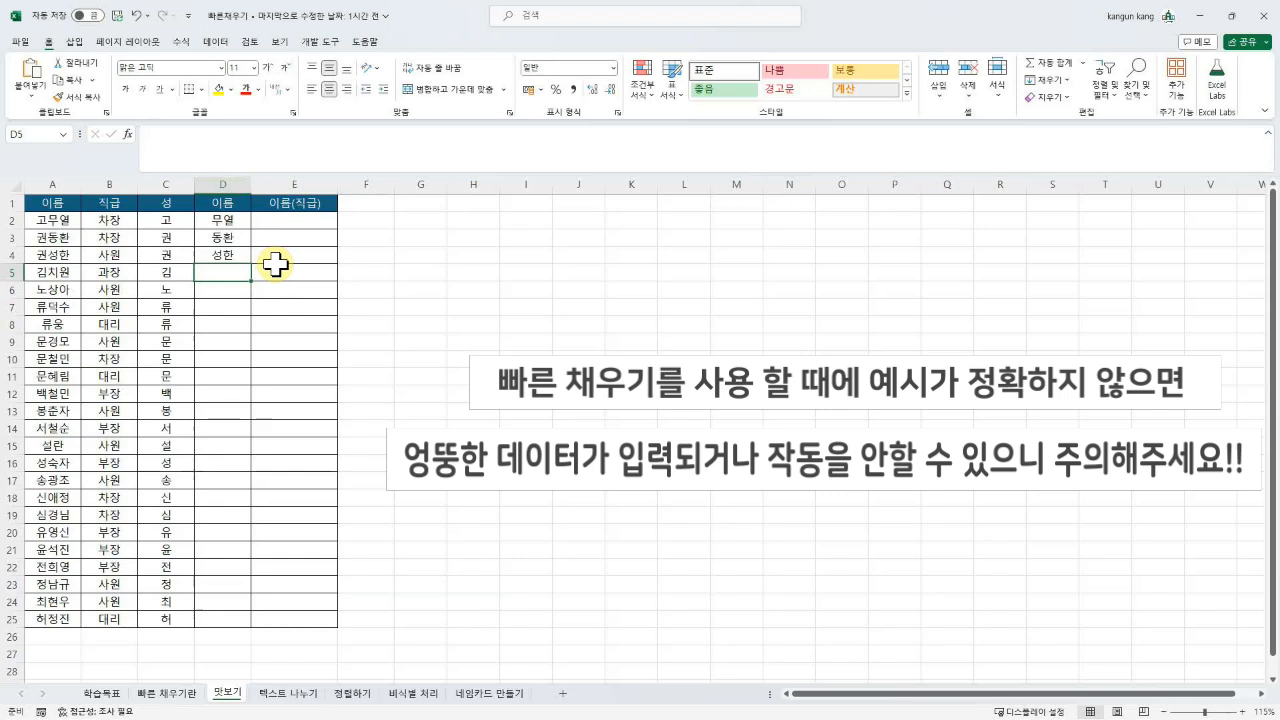
{"action": "key", "text": "ctrl+e"}
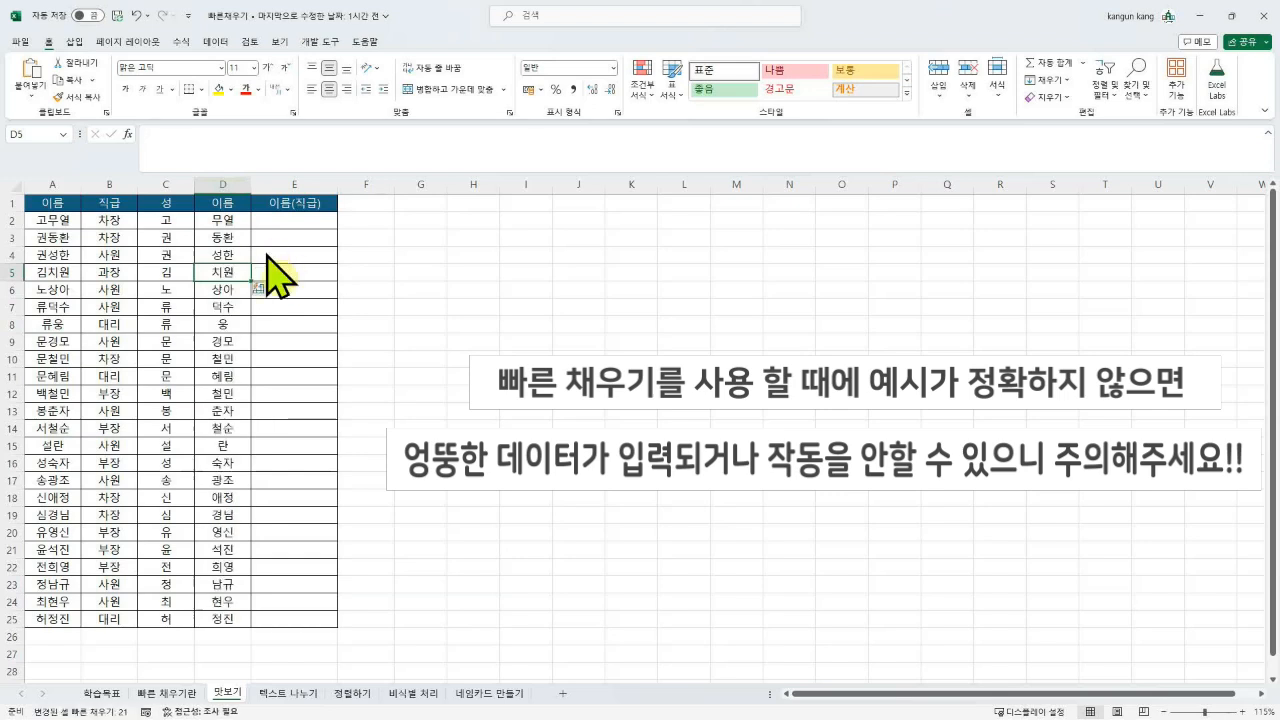
{"action": "left_click", "coordinate": [438, 270]}
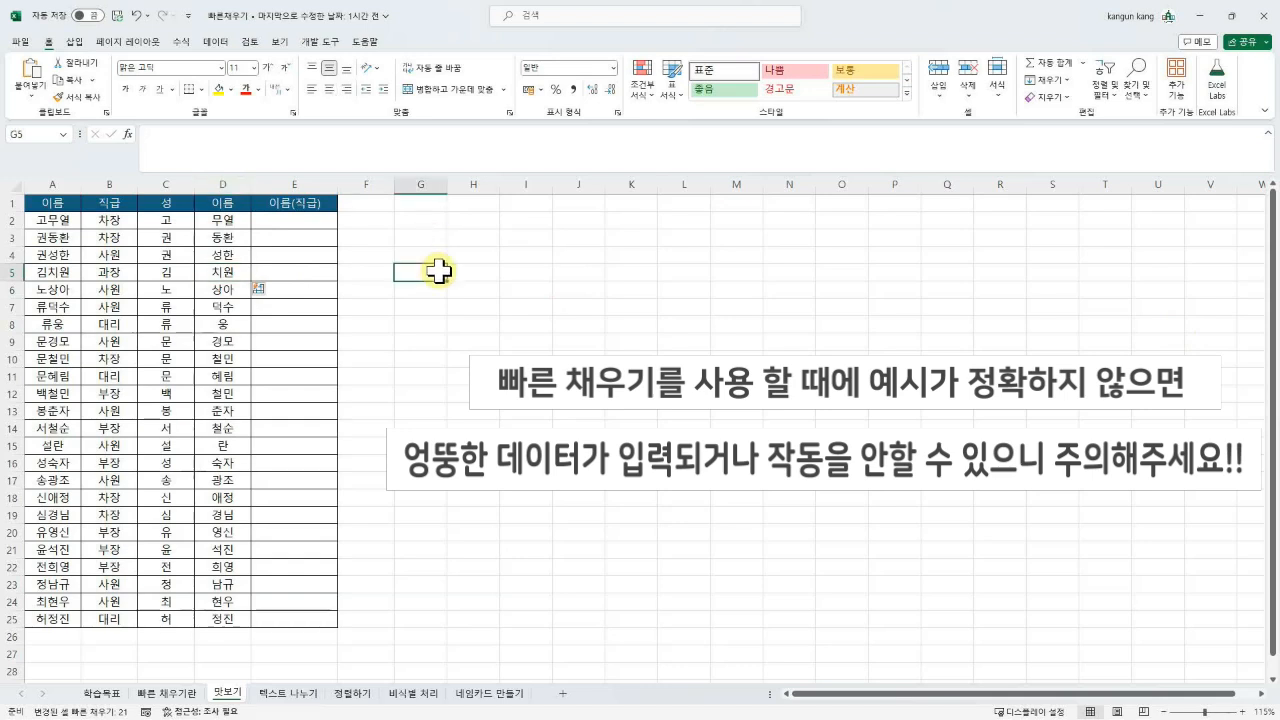
Step: Paste the Ctrl+E callout picture captioned 이(E)것 처럼 채워줘! beside the table
{"action": "key", "text": "ctrl+v"}
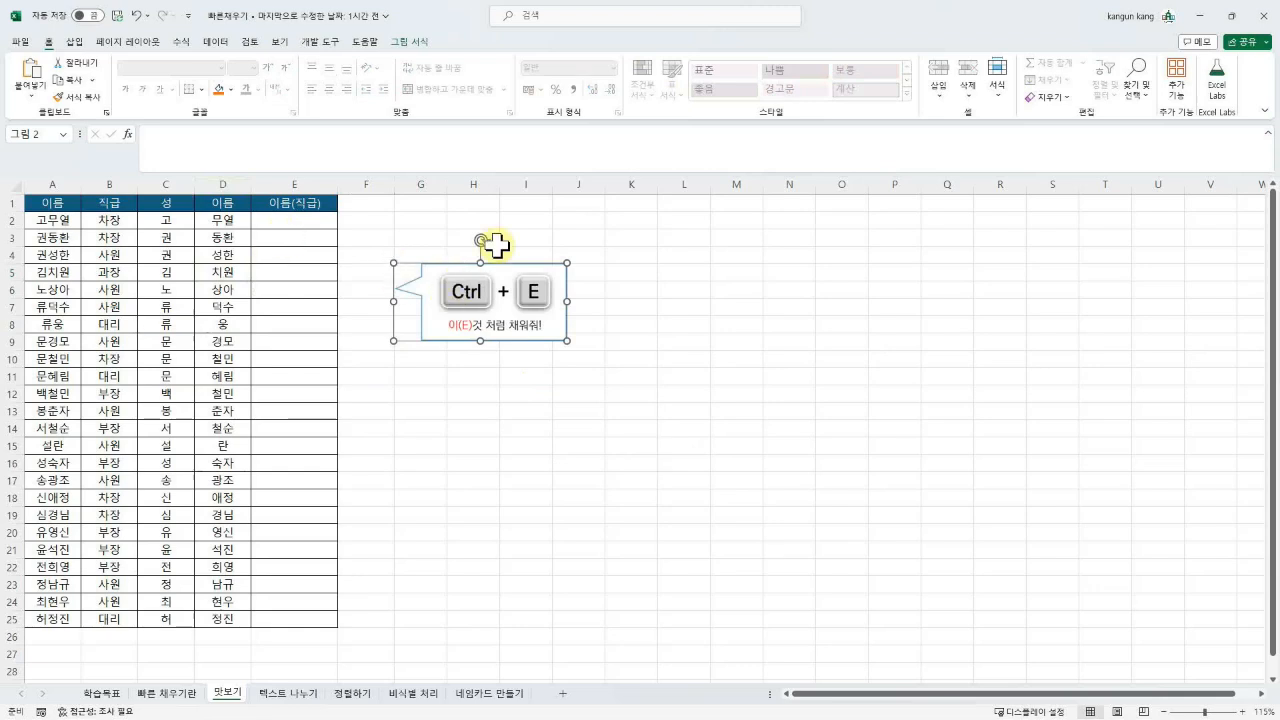
{"action": "left_click", "coordinate": [527, 238]}
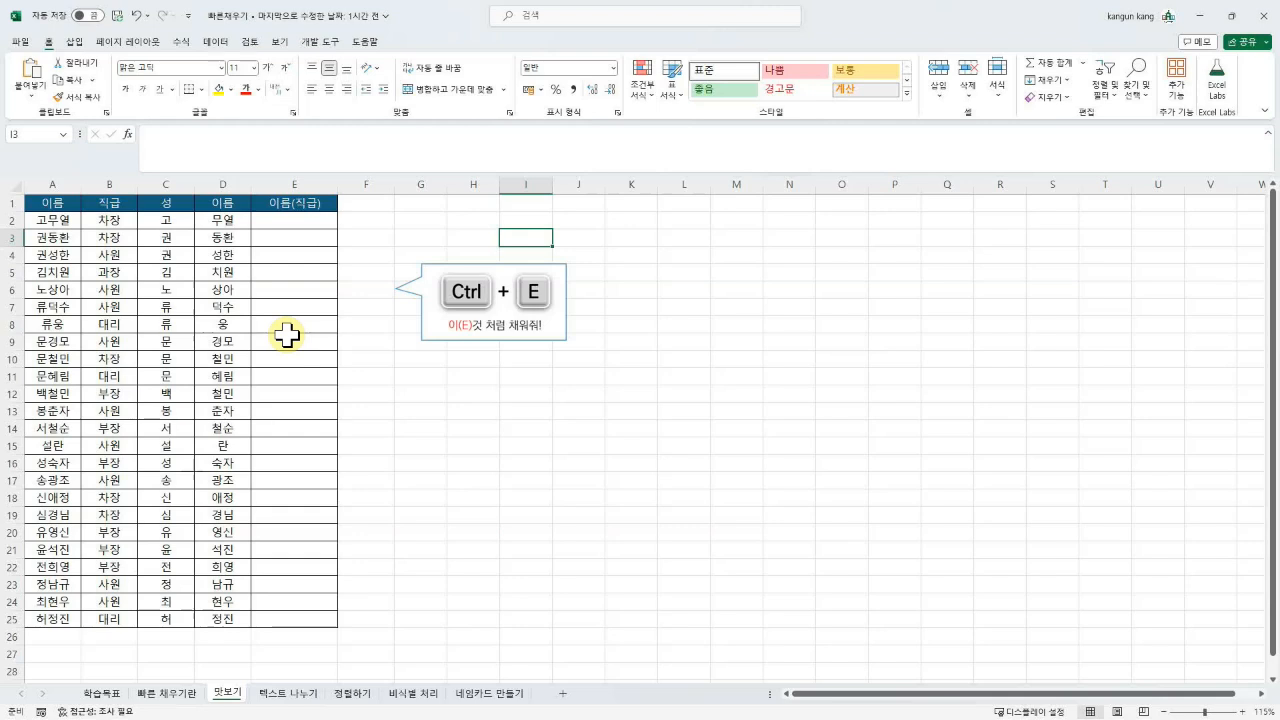
{"action": "left_click", "coordinate": [272, 221]}
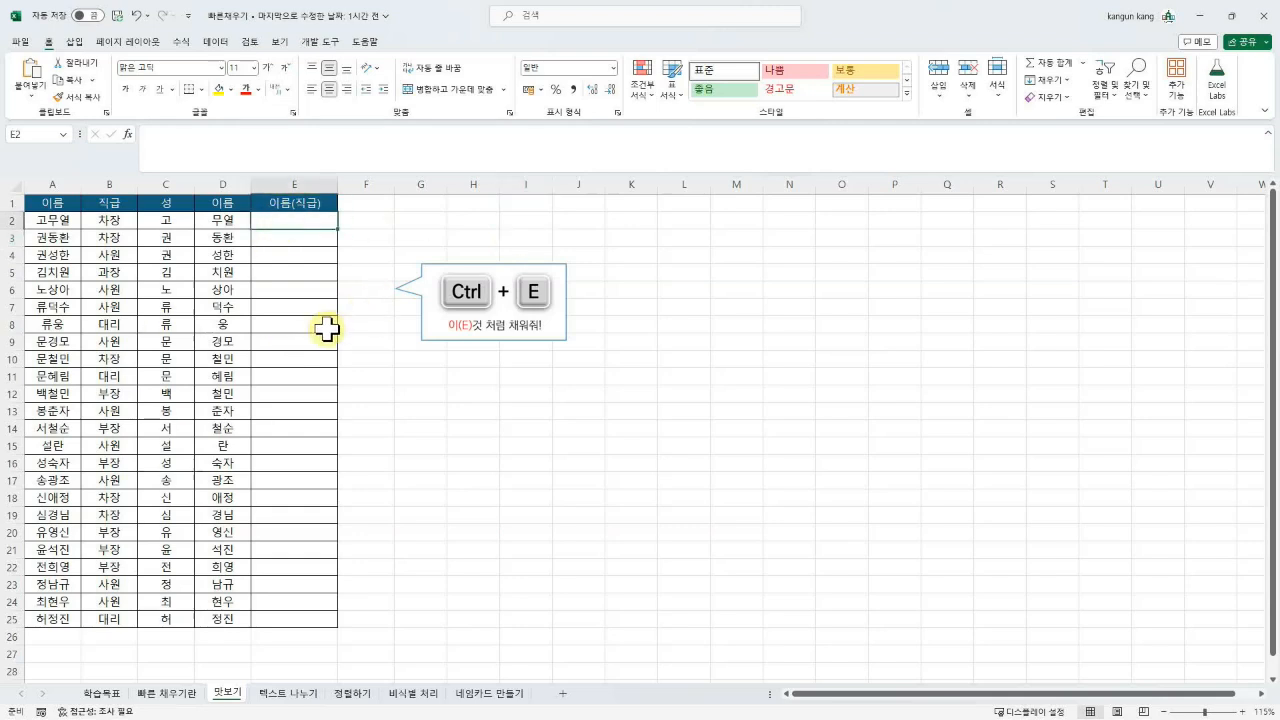
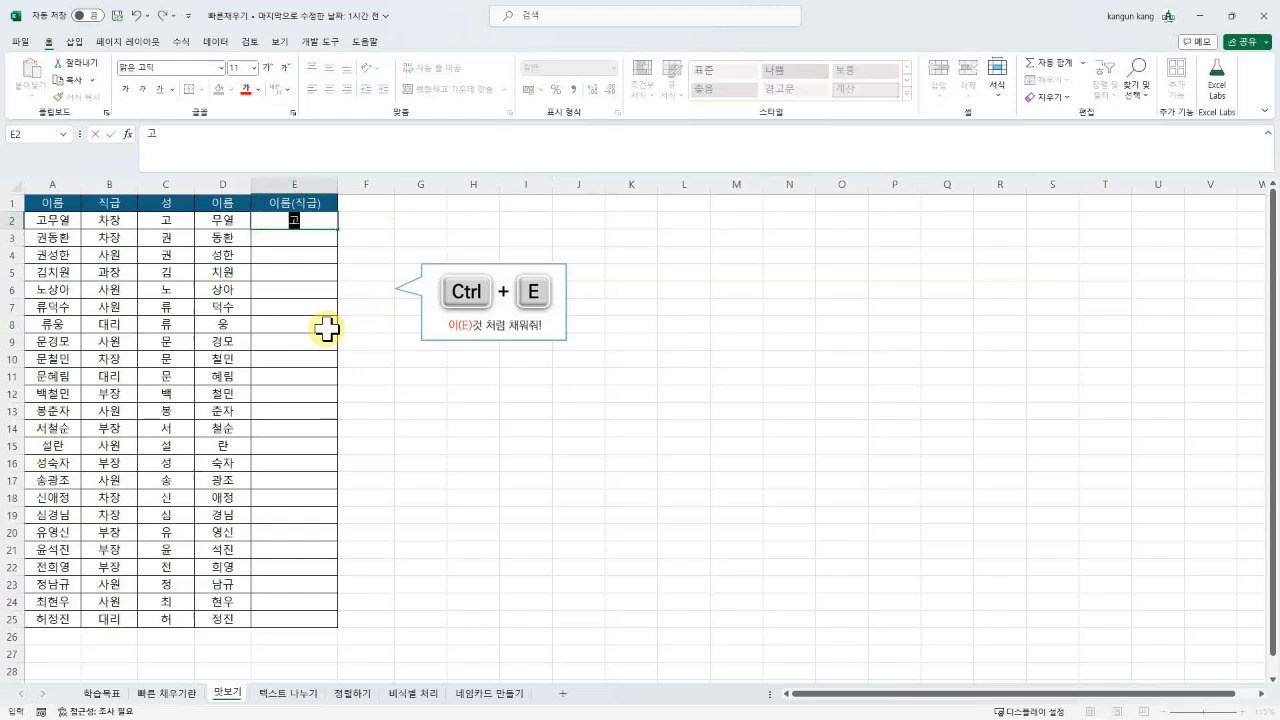
{"action": "key", "text": "Return"}
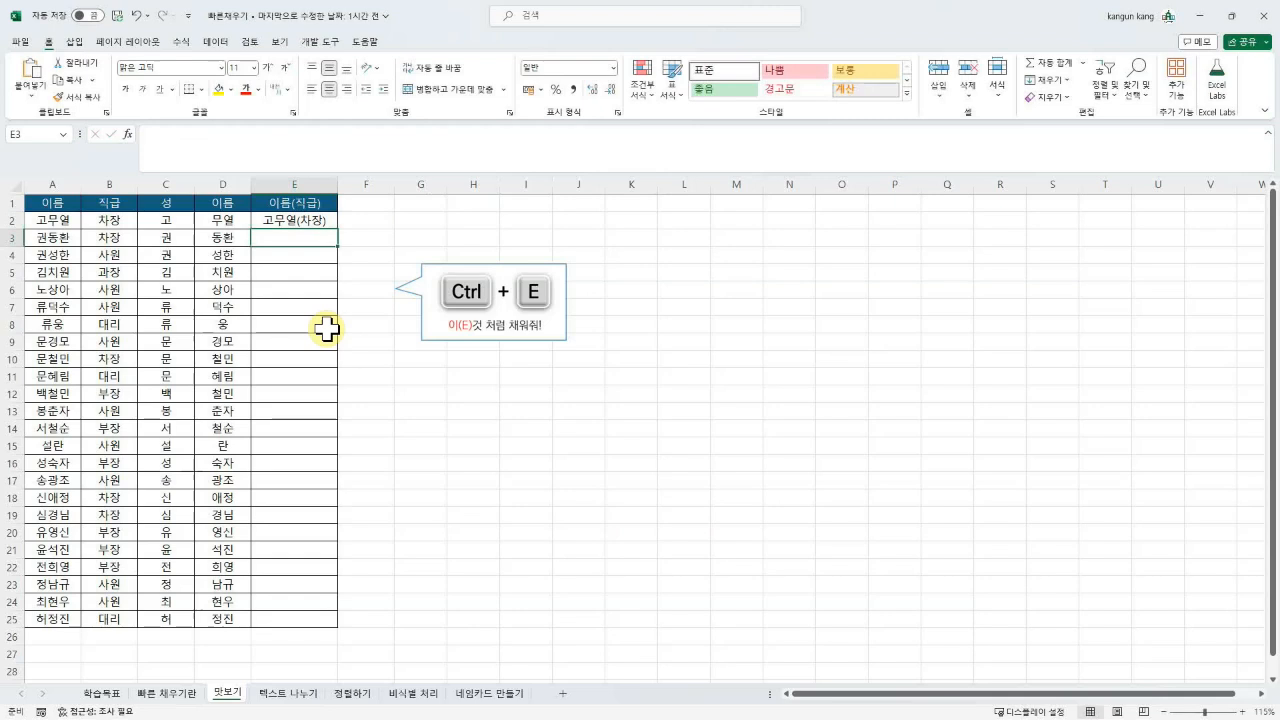
{"action": "key", "text": "ctrl+e"}
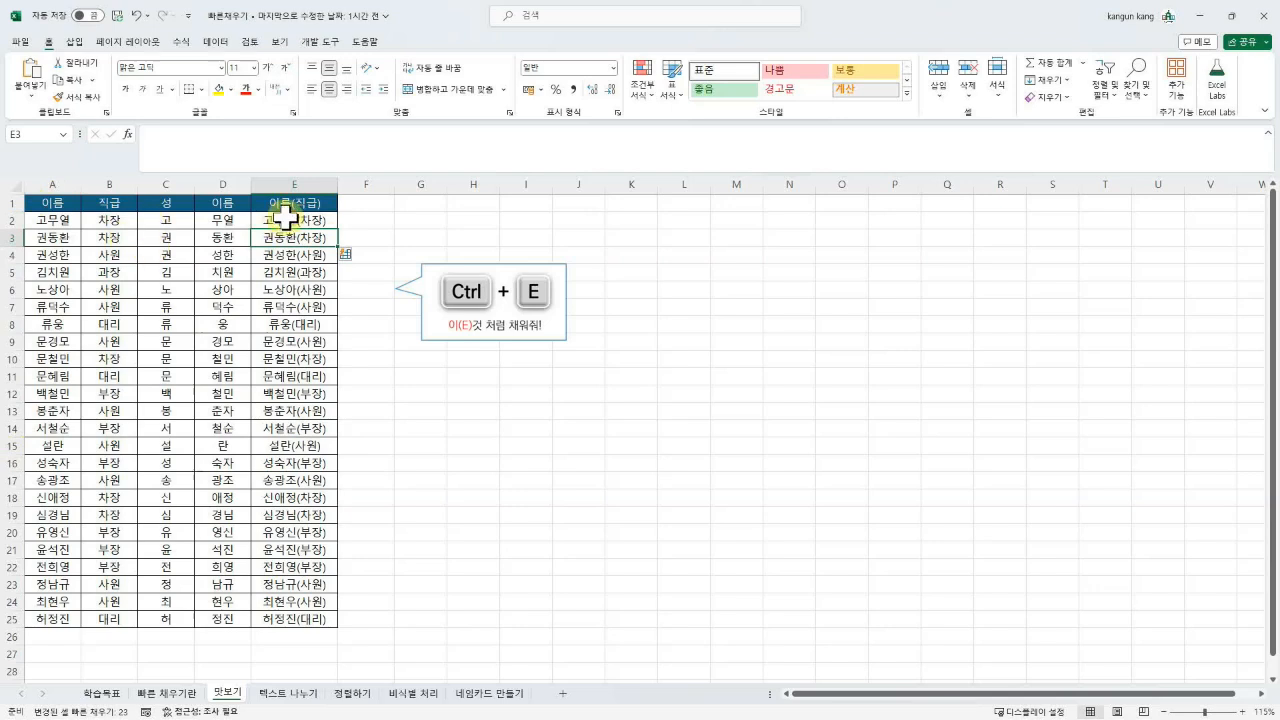
Step: Compare the source name/rank columns with the combined results, then open 텍스트 나누기
{"action": "left_click_drag", "start_coordinate": [52, 220], "coordinate": [96, 622]}
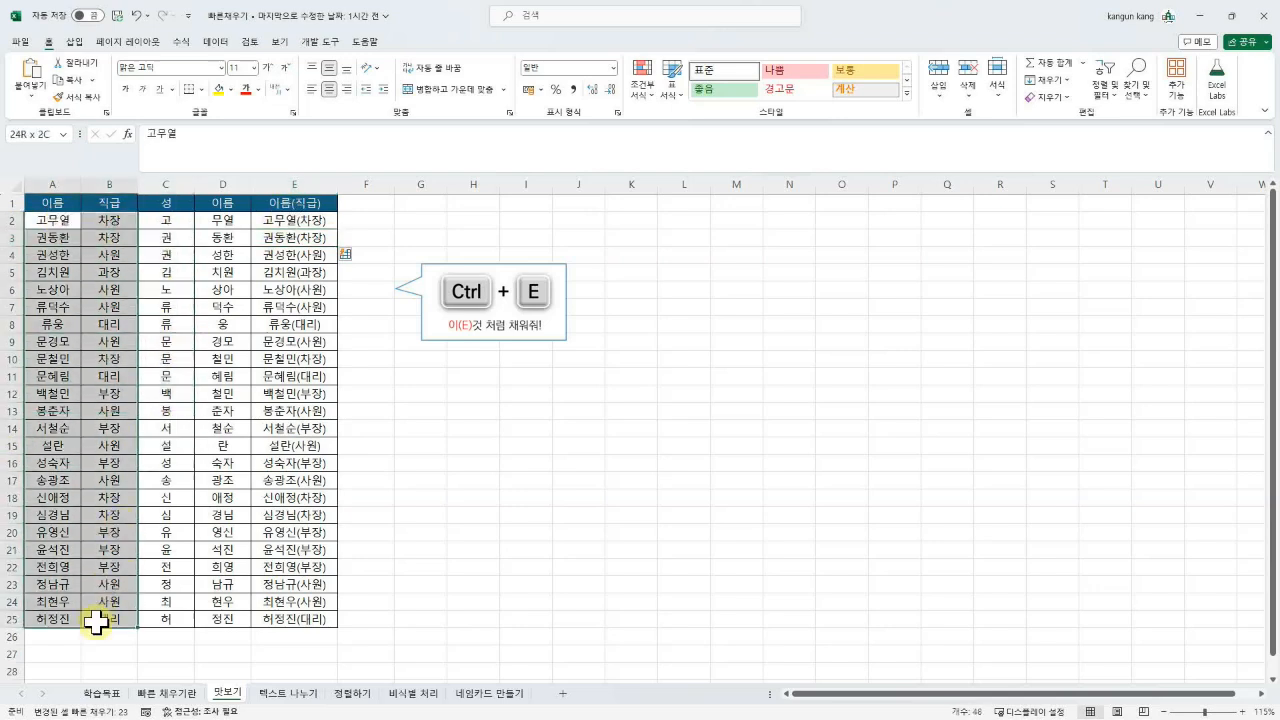
{"action": "left_click_drag", "start_coordinate": [50, 221], "coordinate": [101, 622]}
{"action": "left_click_drag", "start_coordinate": [294, 213], "coordinate": [297, 614]}
{"action": "left_click", "coordinate": [318, 223]}
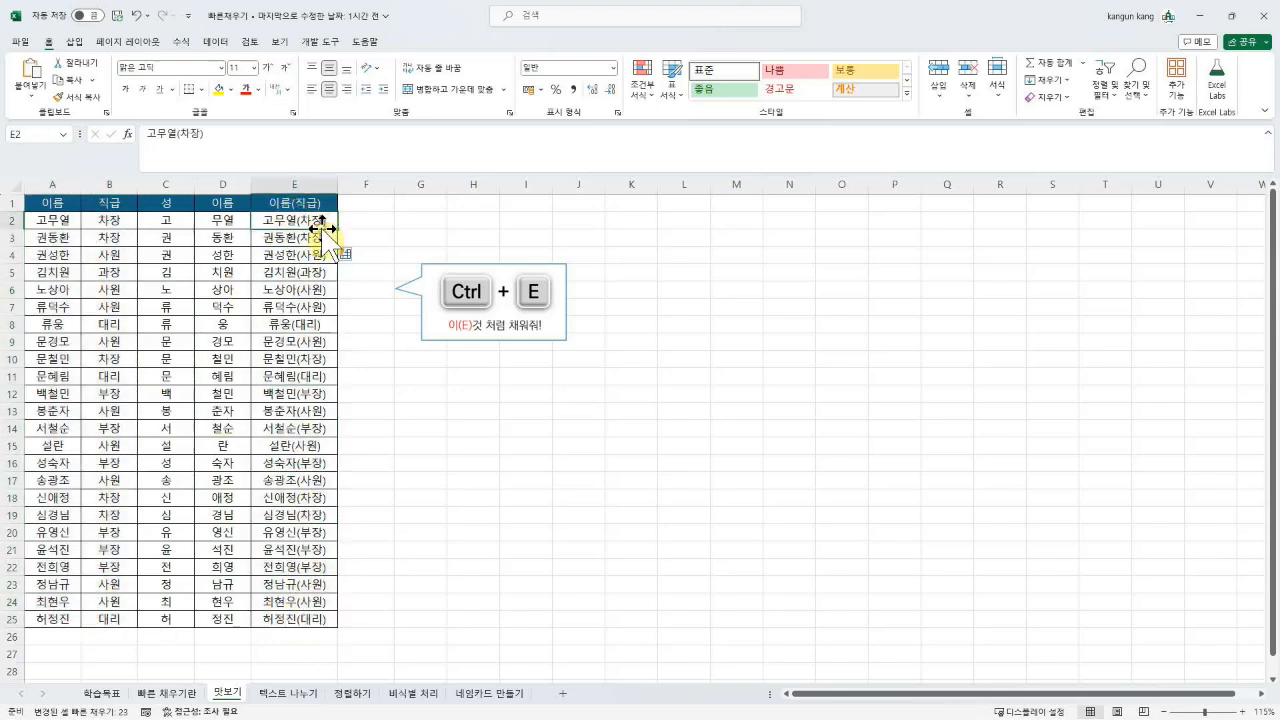
{"action": "left_click", "coordinate": [220, 222]}
{"action": "left_click", "coordinate": [288, 225]}
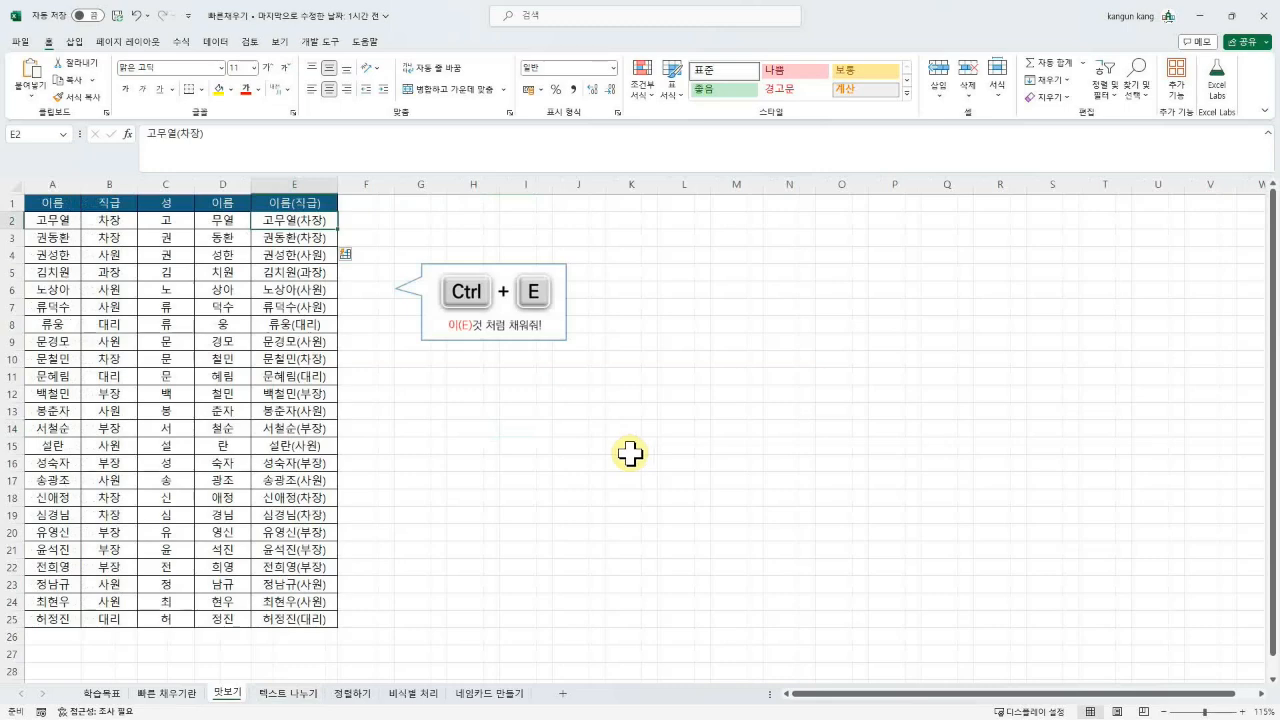
{"action": "left_click", "coordinate": [289, 690]}
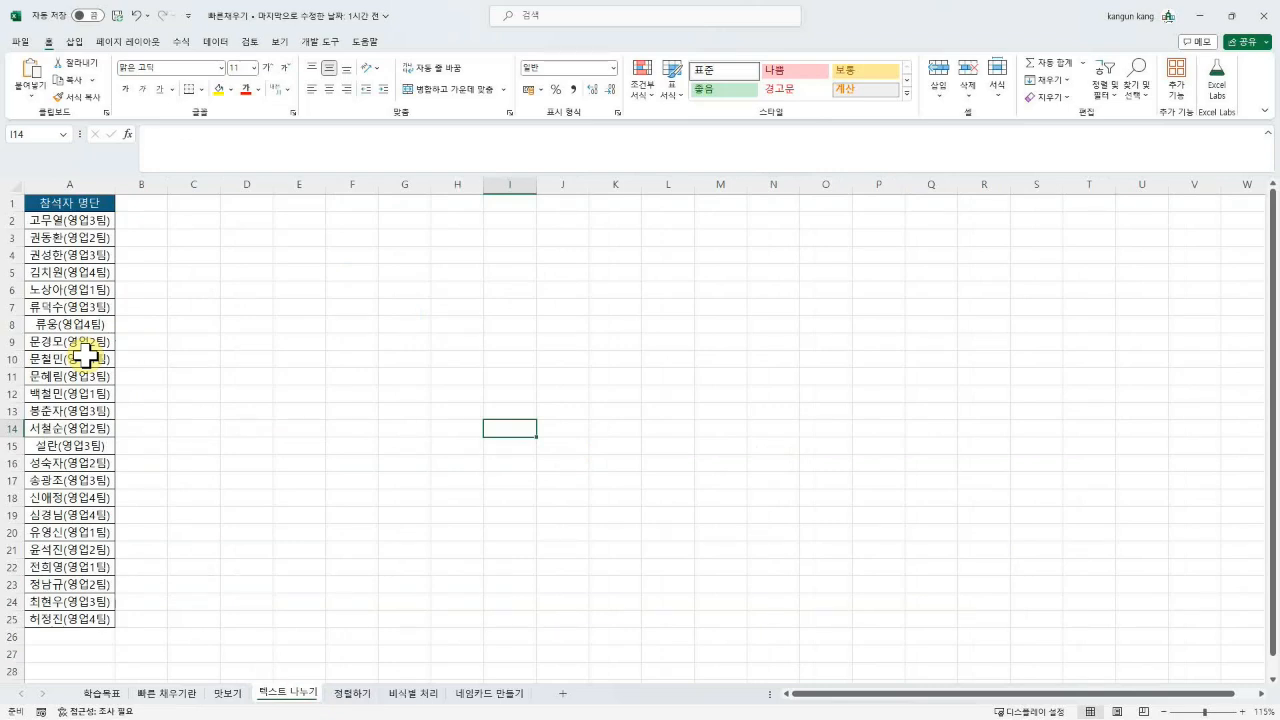
{"action": "left_click_drag", "start_coordinate": [57, 219], "coordinate": [50, 619]}
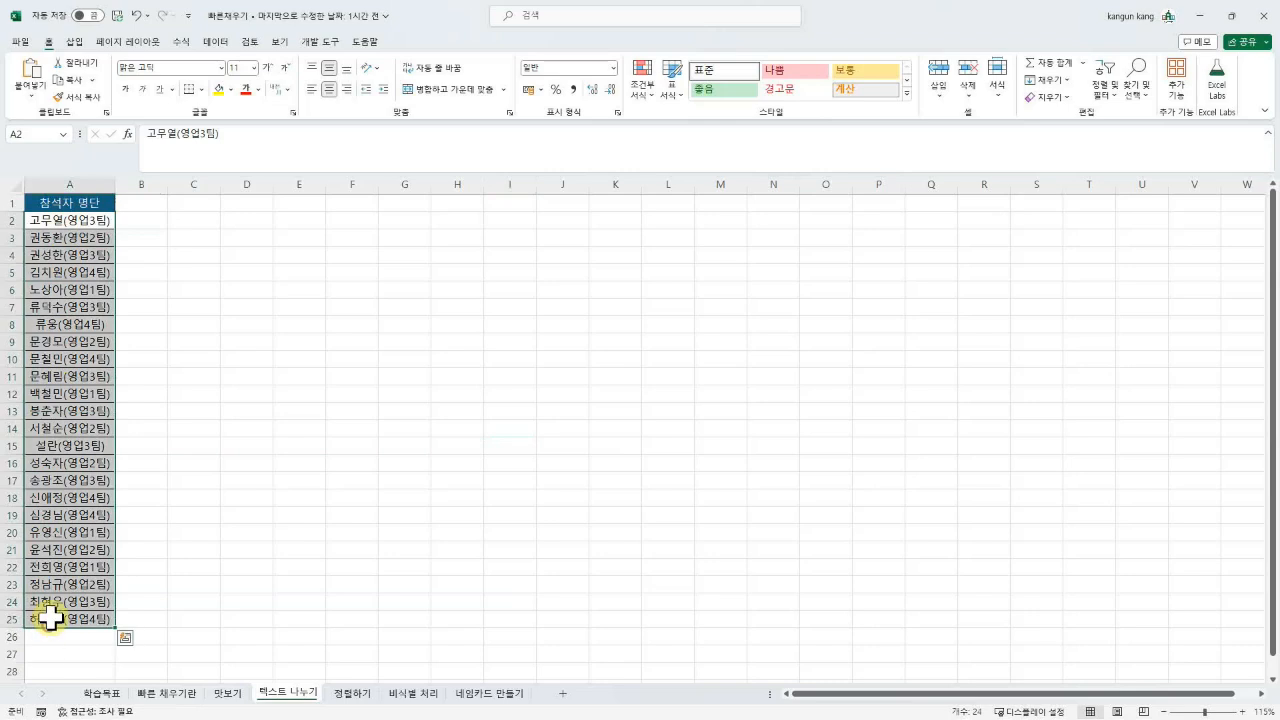
{"action": "left_click_drag", "start_coordinate": [94, 220], "coordinate": [100, 306]}
{"action": "left_click", "coordinate": [100, 306]}
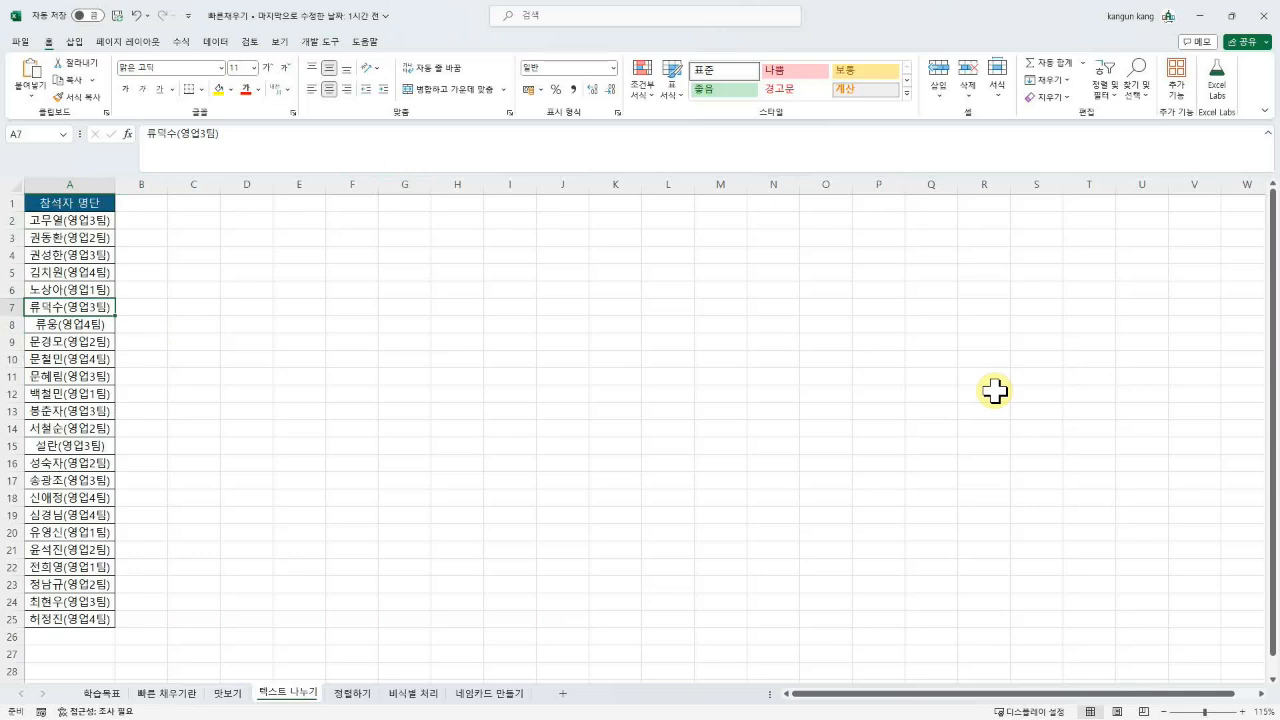
{"action": "left_click", "coordinate": [298, 254]}
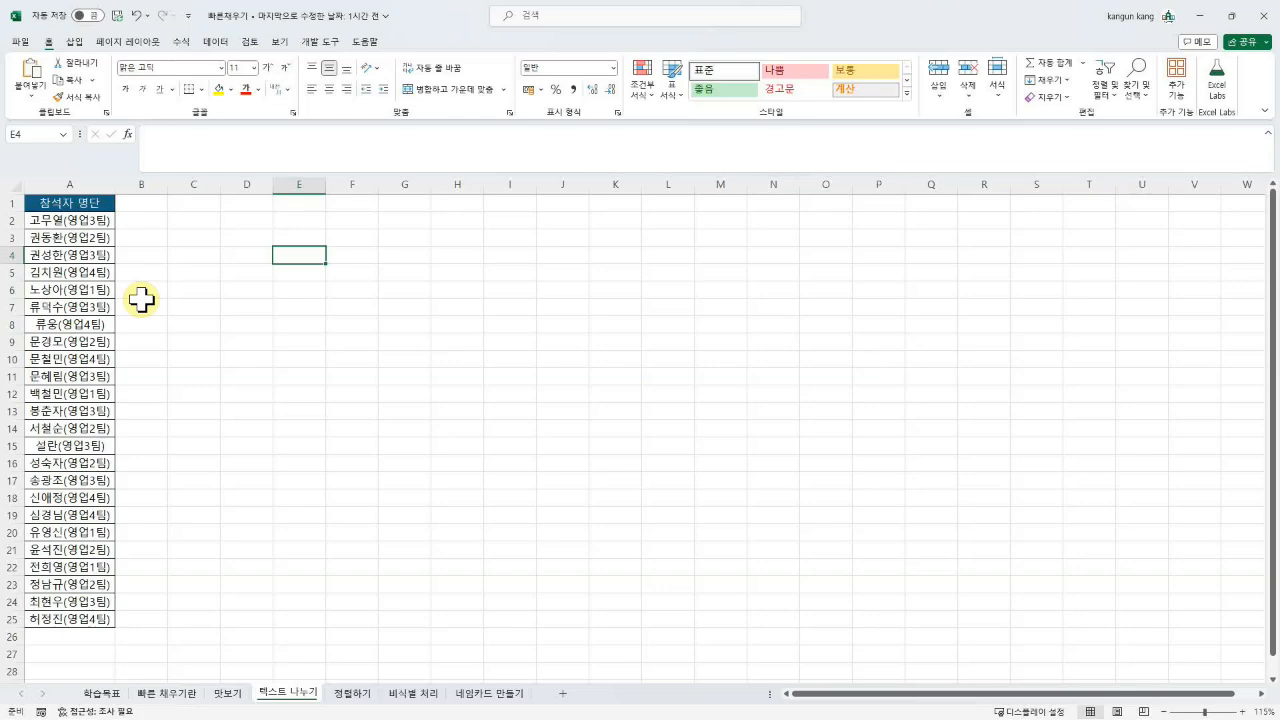
Step: Add headers 이름 and 팀 in B1:C1, then Flash Fill names from the B2 example
{"action": "scroll", "coordinate": [141, 299], "scroll_direction": "down", "scroll_amount": 2}
{"action": "scroll", "coordinate": [141, 299], "scroll_direction": "up", "scroll_amount": 2}
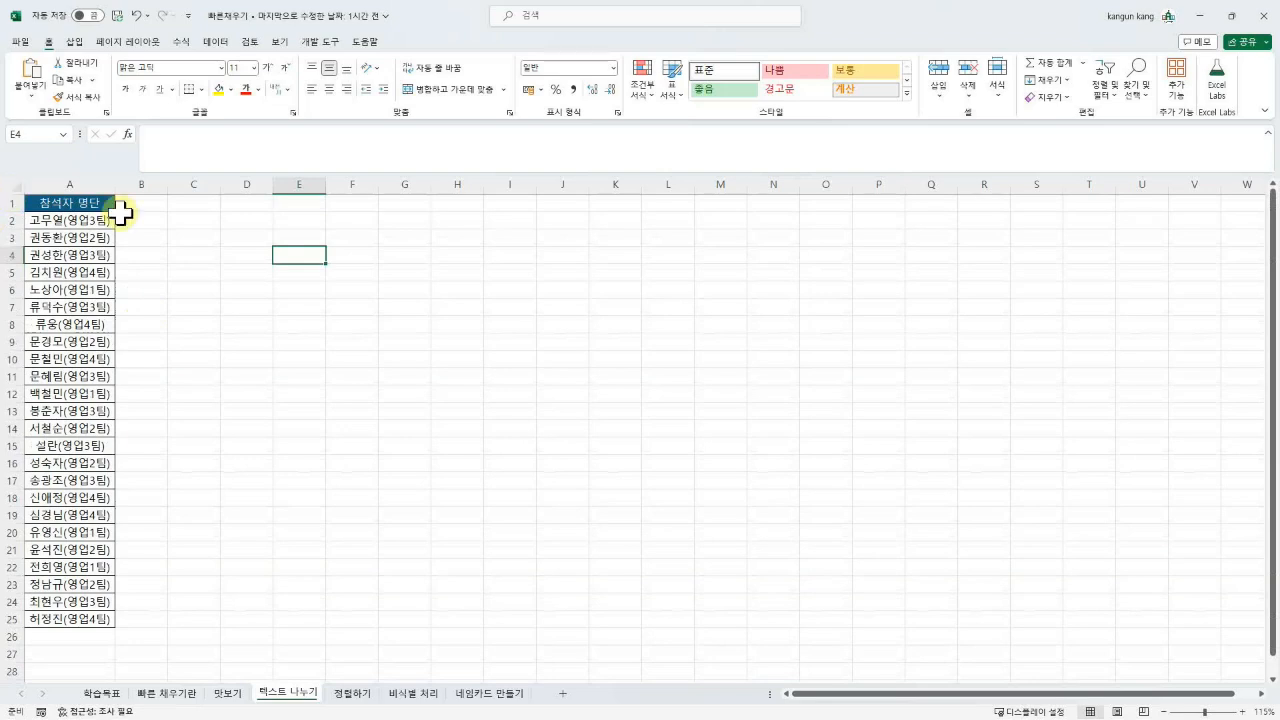
{"action": "left_click", "coordinate": [134, 206]}
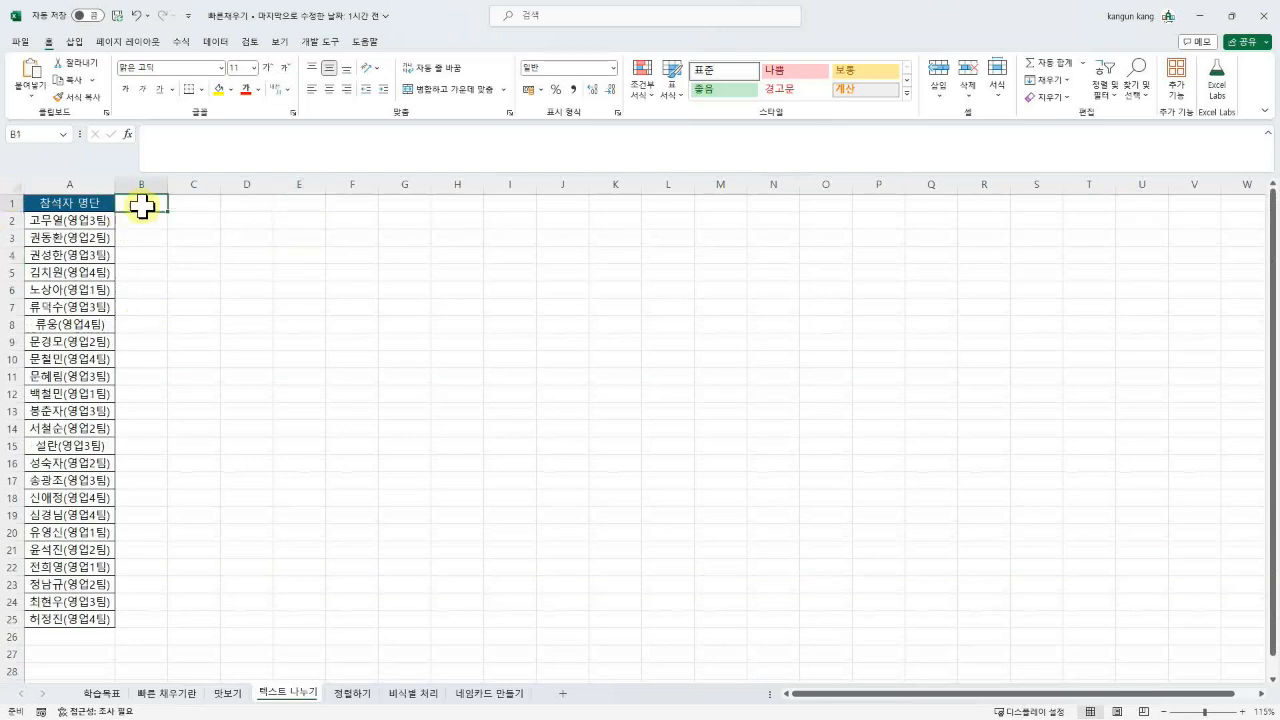
{"action": "type", "text": "이름"}
{"action": "key", "text": "Tab"}
{"action": "type", "text": "팀"}
{"action": "key", "text": "Return"}
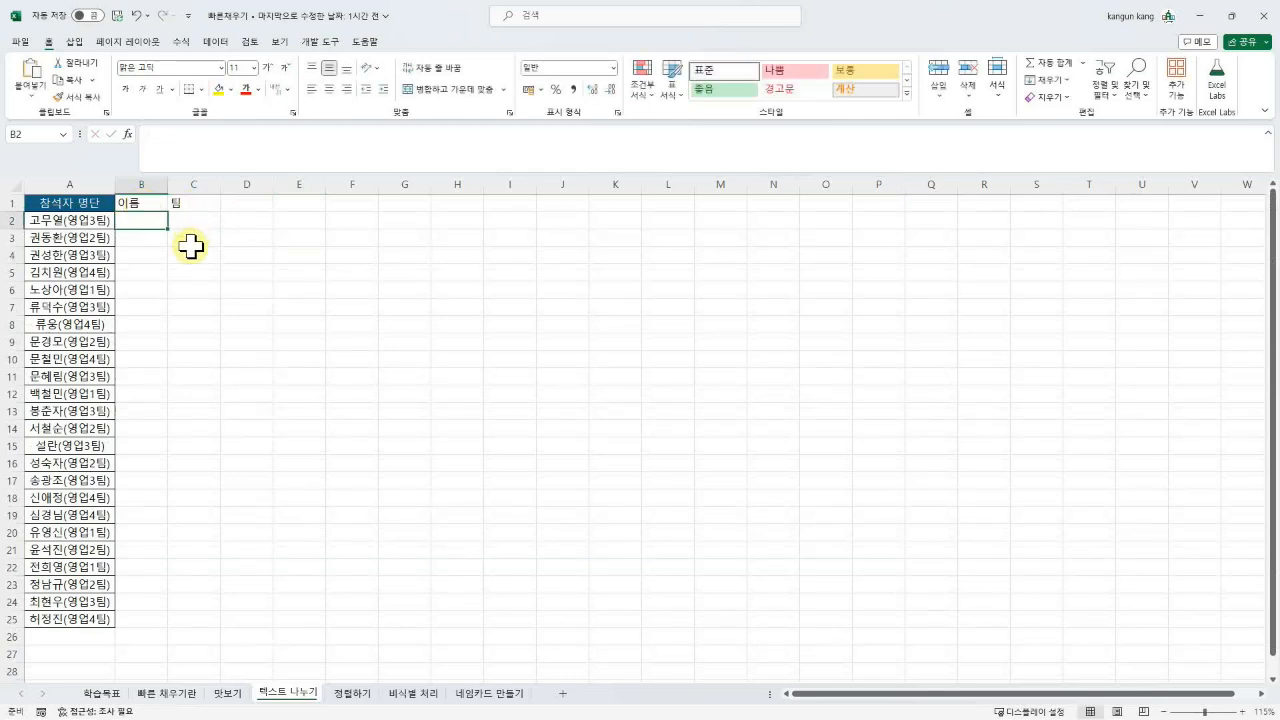
{"action": "type", "text": "곰"}
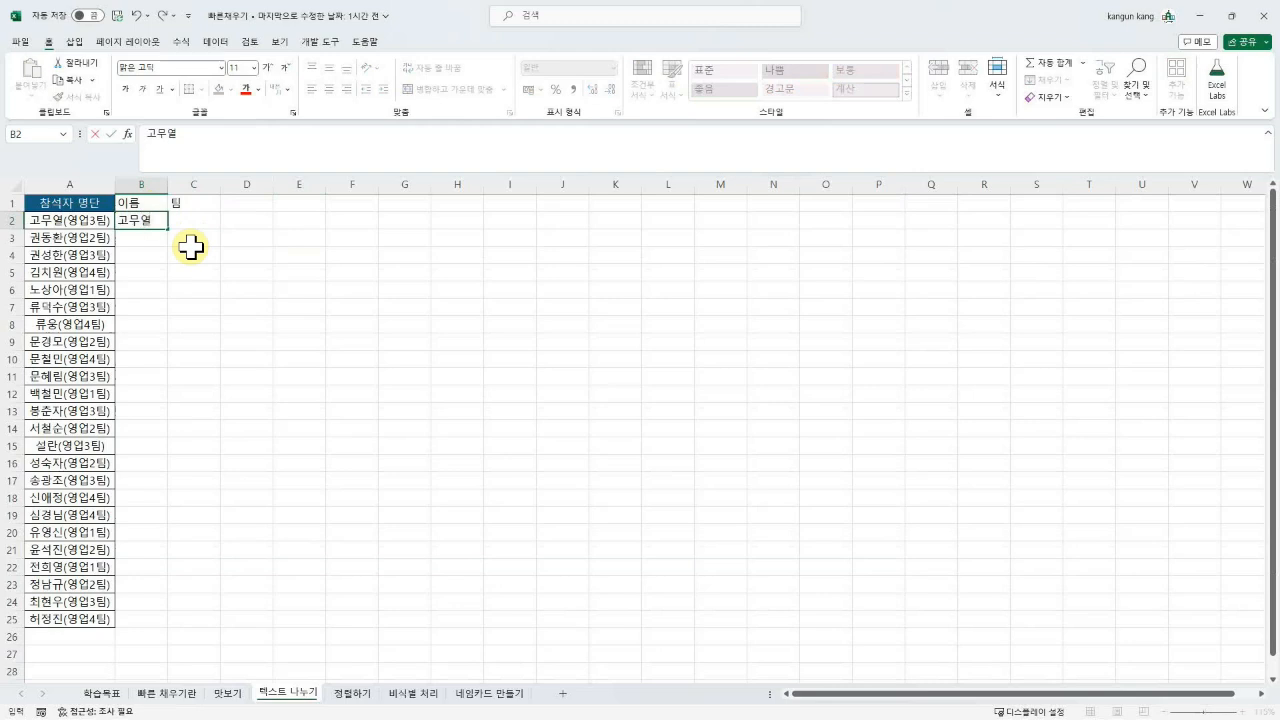
{"action": "key", "text": "Return"}
{"action": "key", "text": "ctrl+e"}
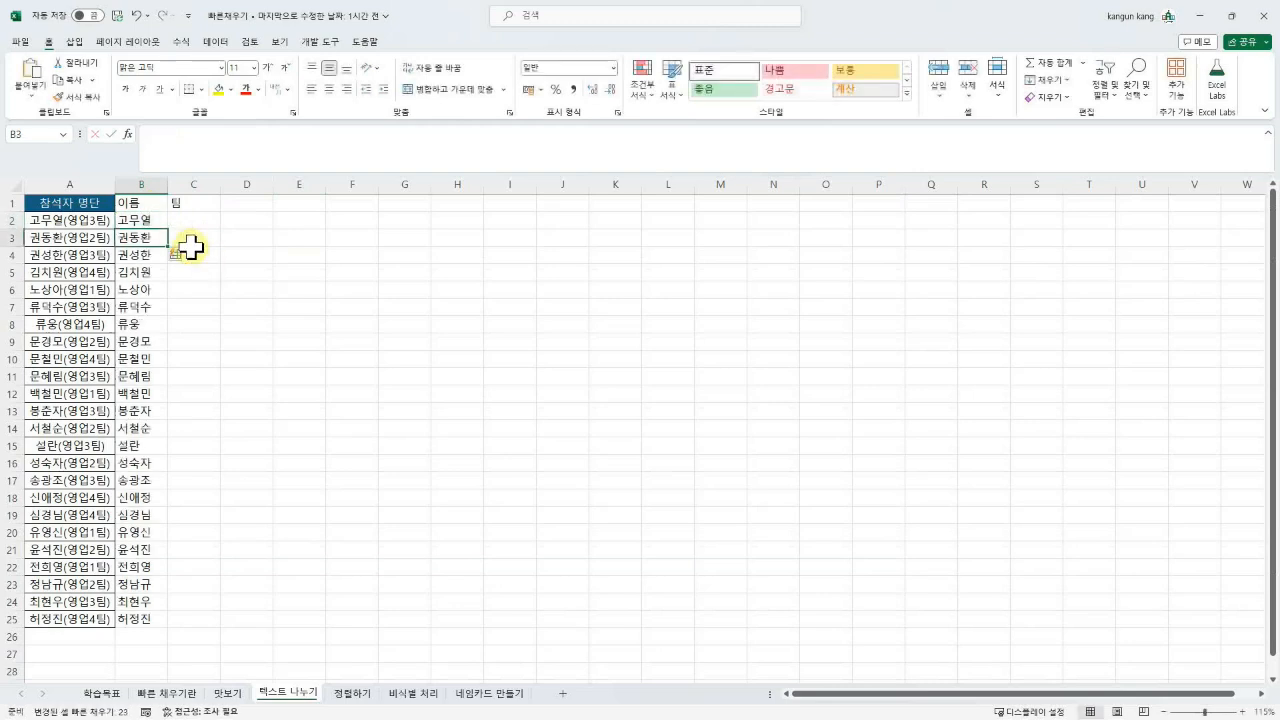
Step: Flash Fill the 팀 column from the example 여업3팀 in C2
{"action": "left_click", "coordinate": [222, 221]}
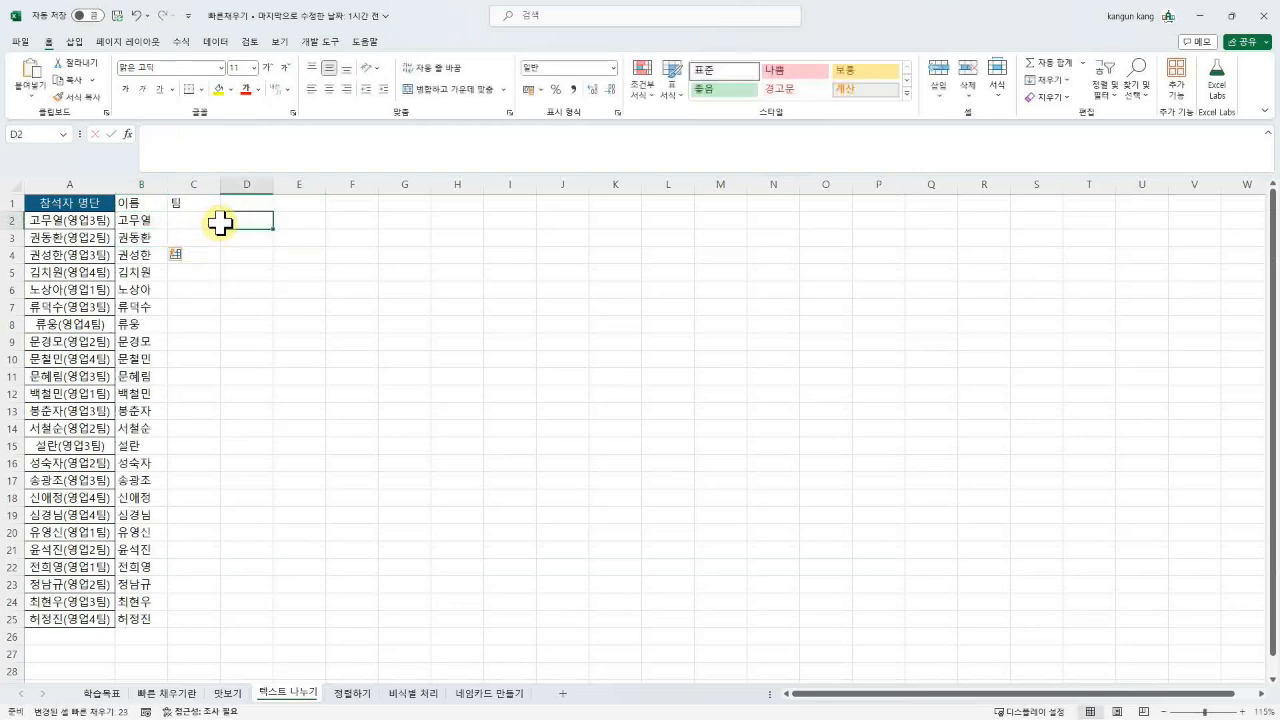
{"action": "left_click", "coordinate": [197, 220]}
{"action": "type", "text": "여"}
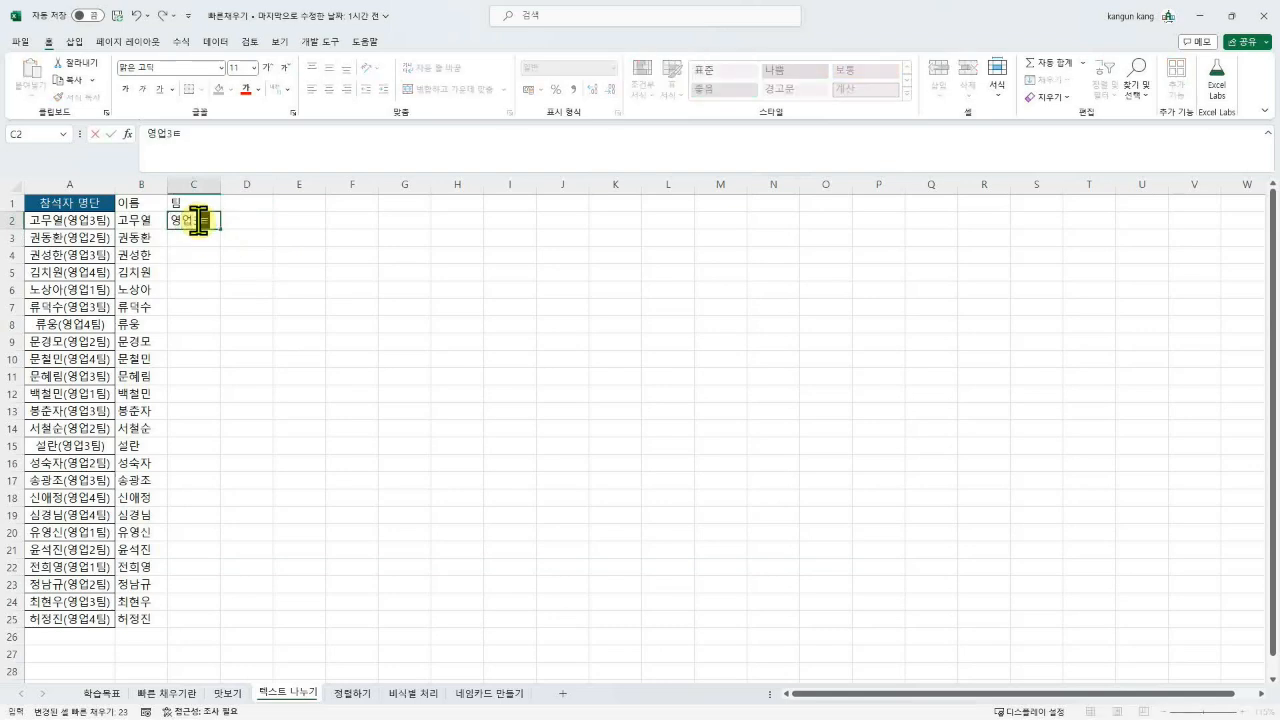
{"action": "type", "text": "업3팀"}
{"action": "key", "text": "Return"}
{"action": "key", "text": "ctrl+e"}
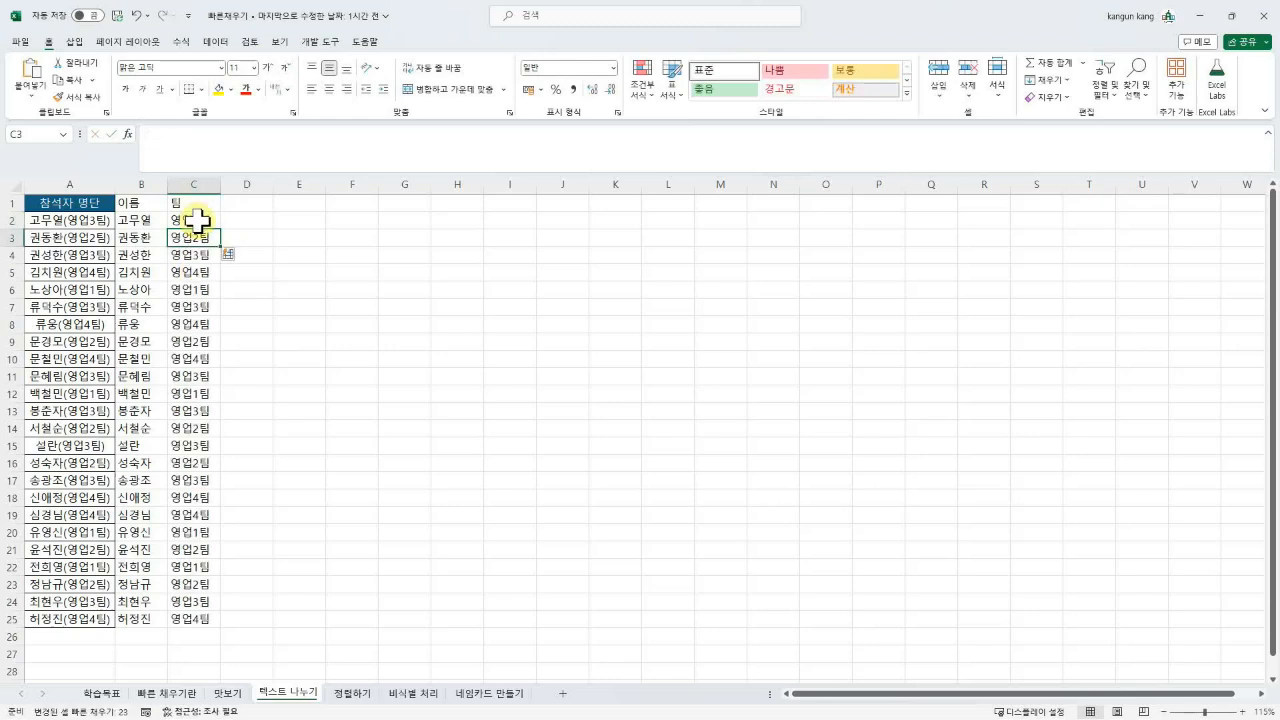
{"action": "left_click", "coordinate": [300, 376]}
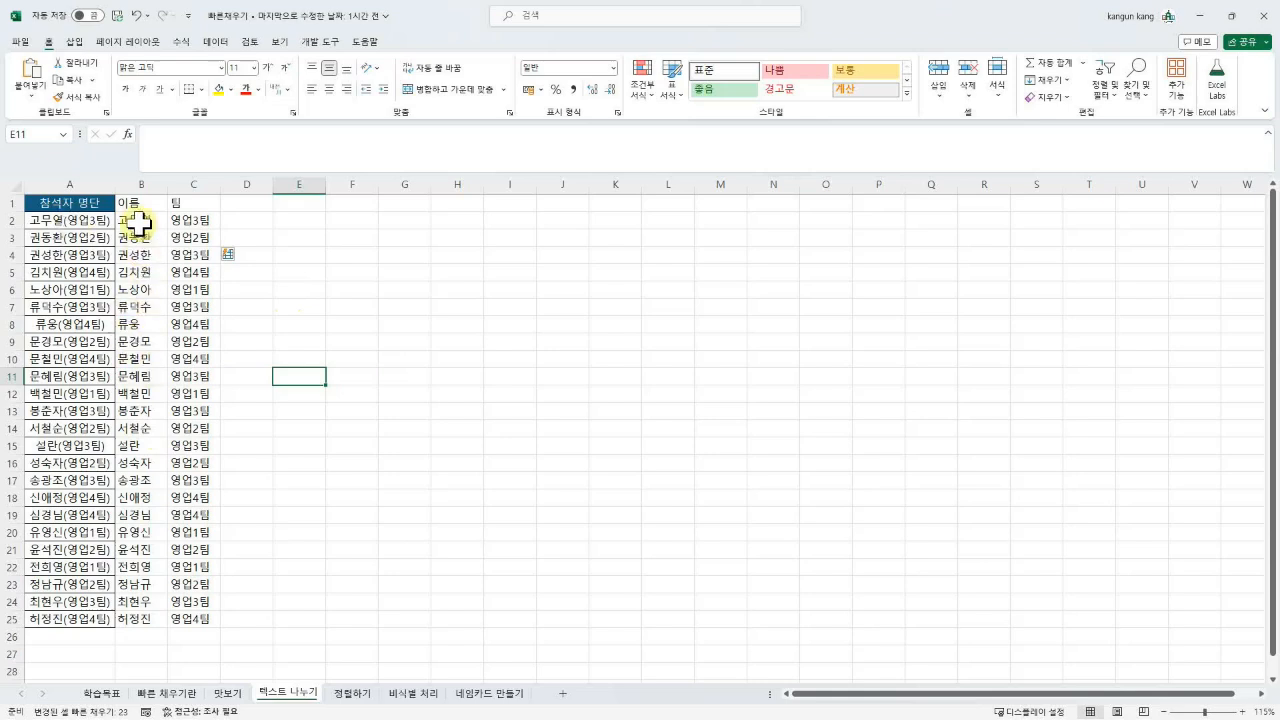
Step: Copy column A's dark header fill, borders and centring onto B1:C25 with Format Painter
{"action": "left_click_drag", "start_coordinate": [134, 204], "coordinate": [180, 625]}
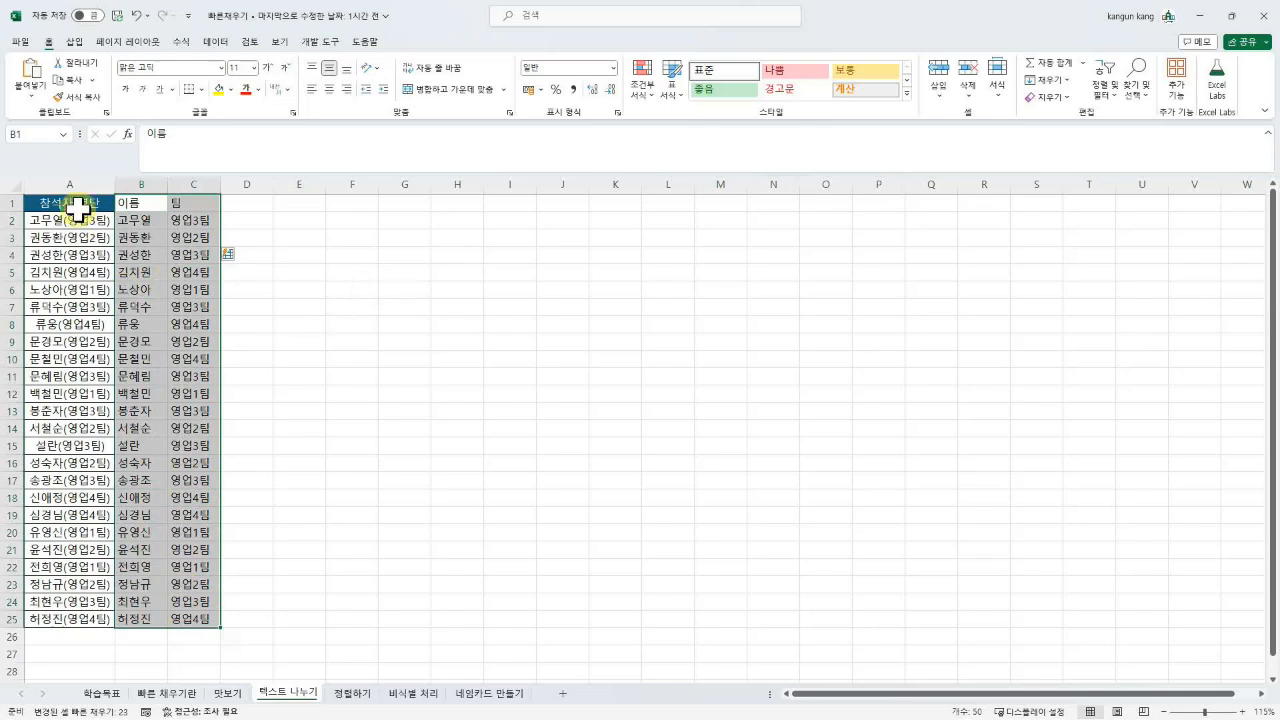
{"action": "left_click", "coordinate": [78, 207]}
{"action": "left_click", "coordinate": [299, 324]}
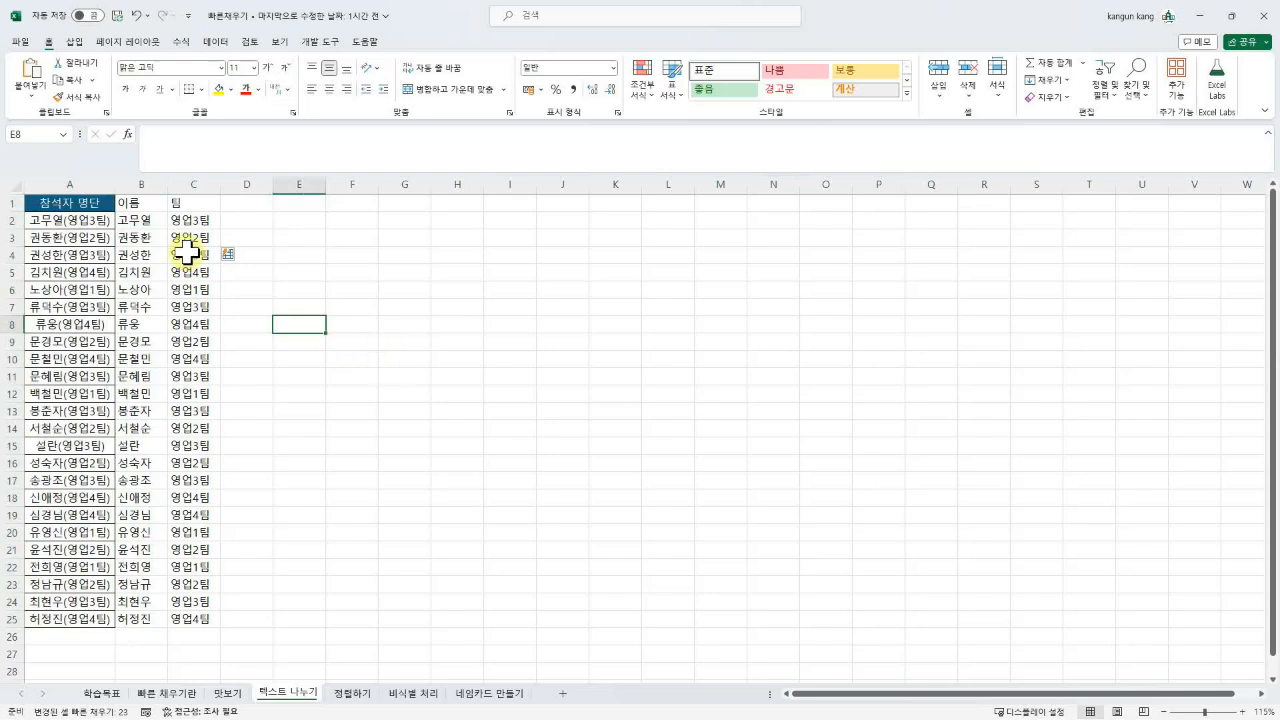
{"action": "left_click_drag", "start_coordinate": [95, 202], "coordinate": [97, 620]}
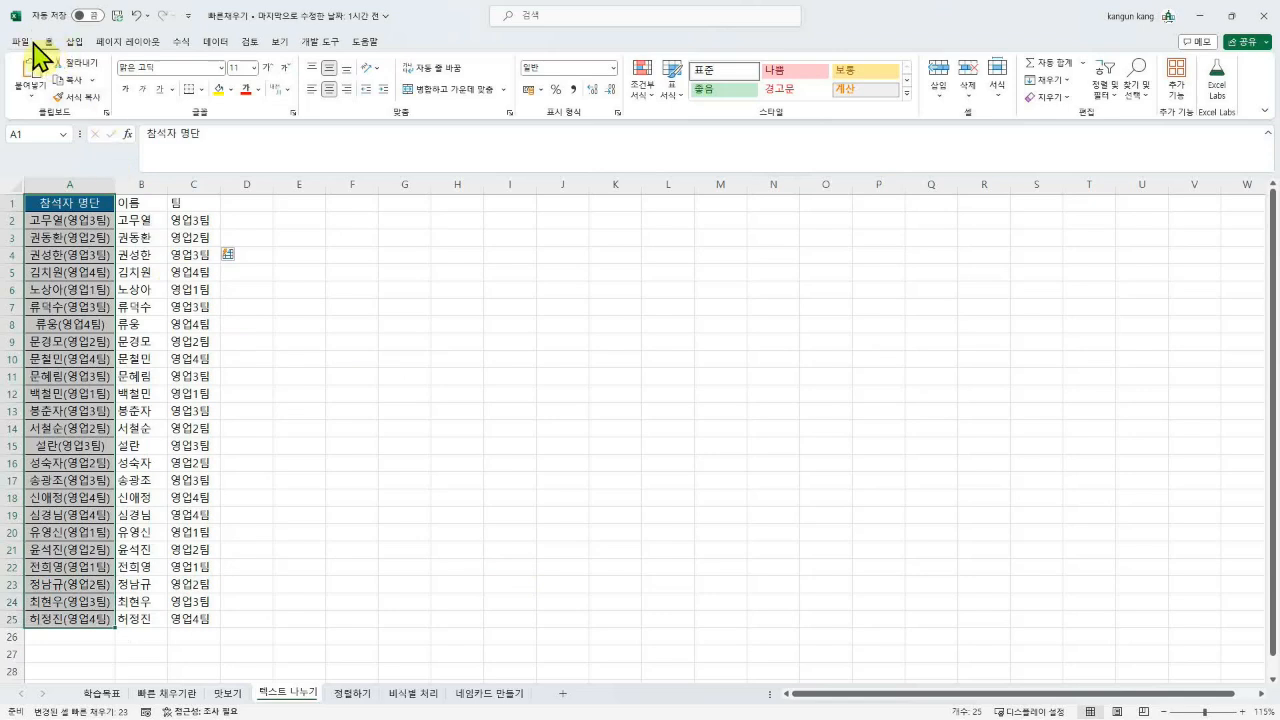
{"action": "left_click", "coordinate": [83, 97]}
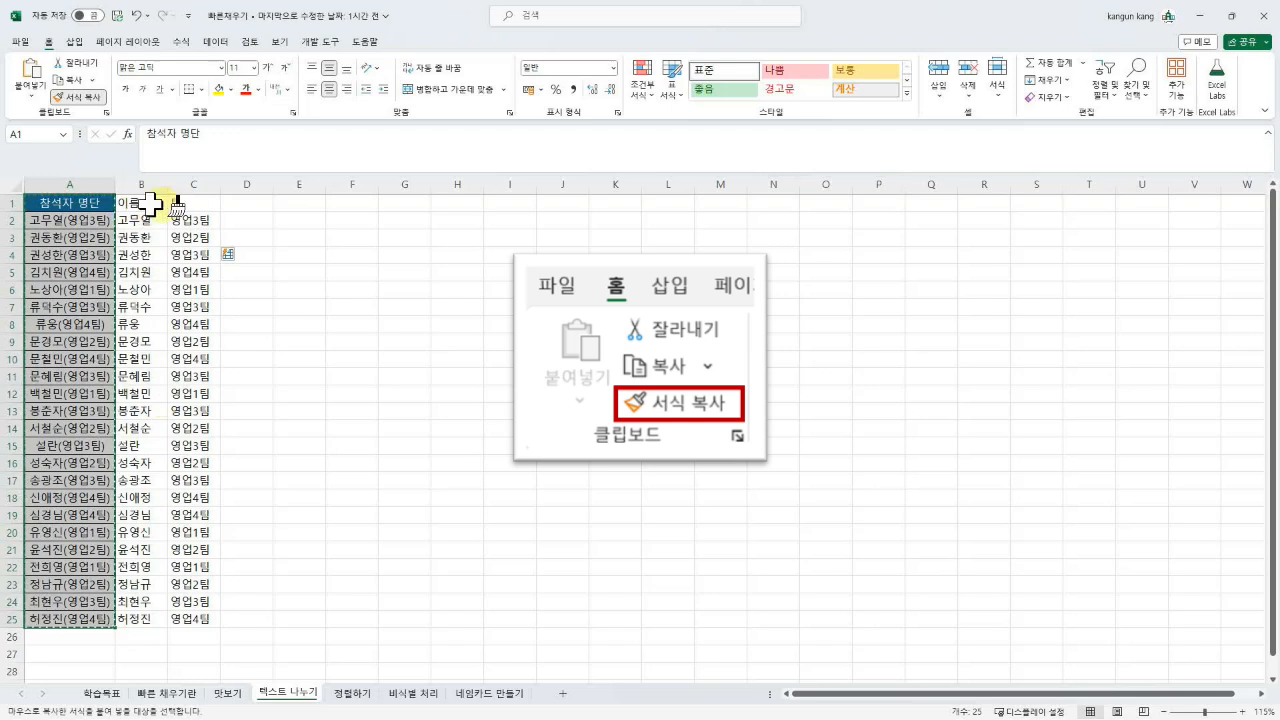
{"action": "mouse_move", "coordinate": [150, 205]}
{"action": "left_mouse_down"}
{"action": "mouse_move", "coordinate": [212, 207]}
{"action": "mouse_move", "coordinate": [208, 622]}
{"action": "left_mouse_up"}
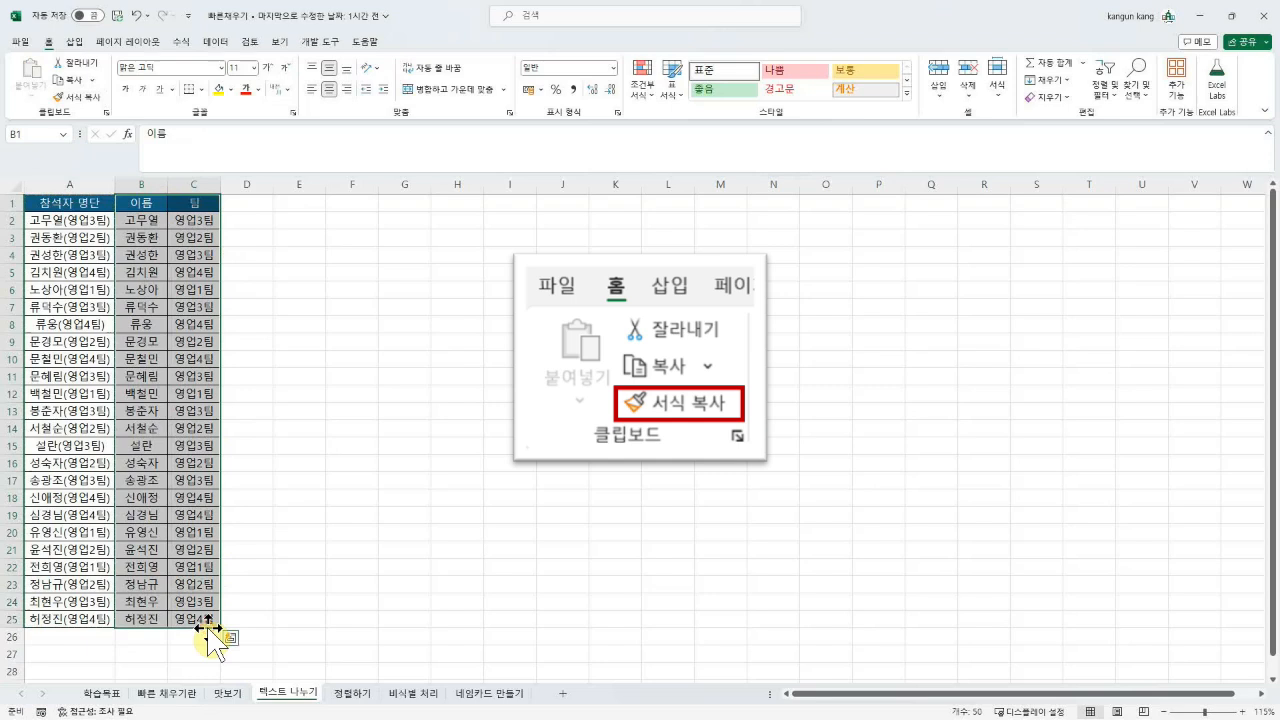
{"action": "left_click", "coordinate": [250, 617]}
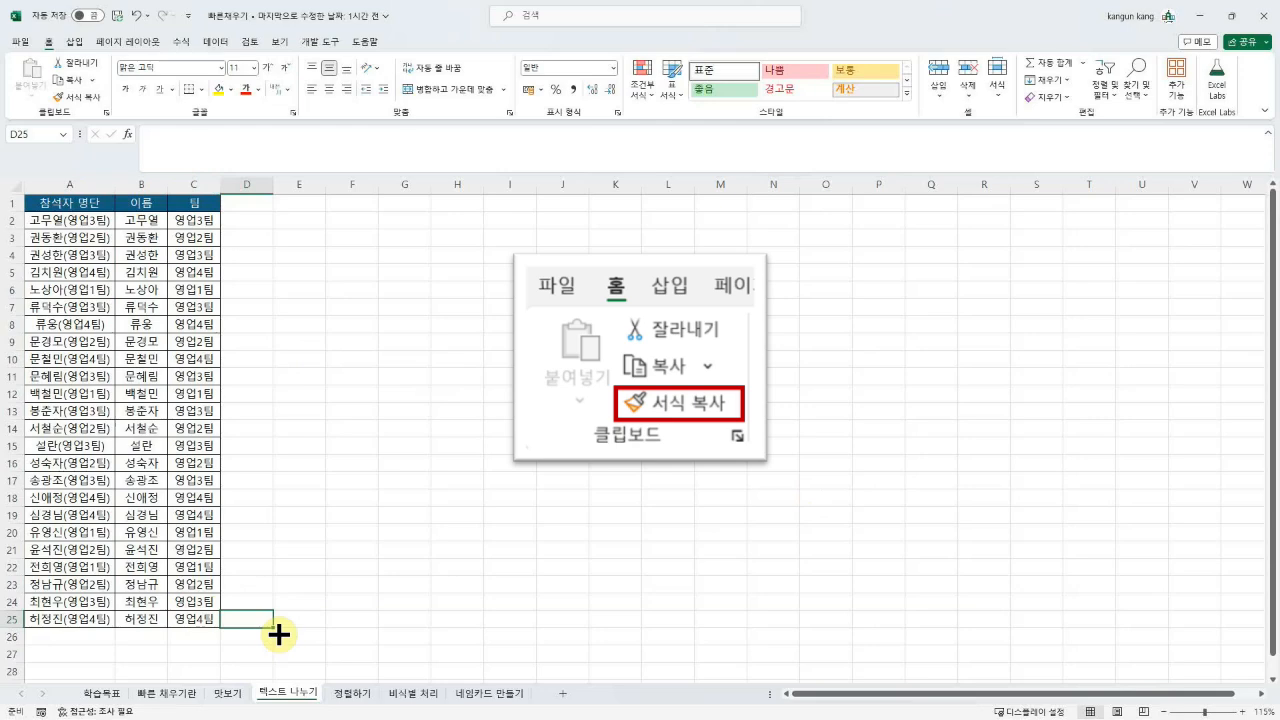
{"action": "left_click", "coordinate": [352, 694]}
Step: On the 정렬하기 sheet, add AutoFilter to the 이름 and 팀 headers with Ctrl+Shift+L
{"action": "left_click", "coordinate": [305, 700]}
{"action": "left_click", "coordinate": [340, 698]}
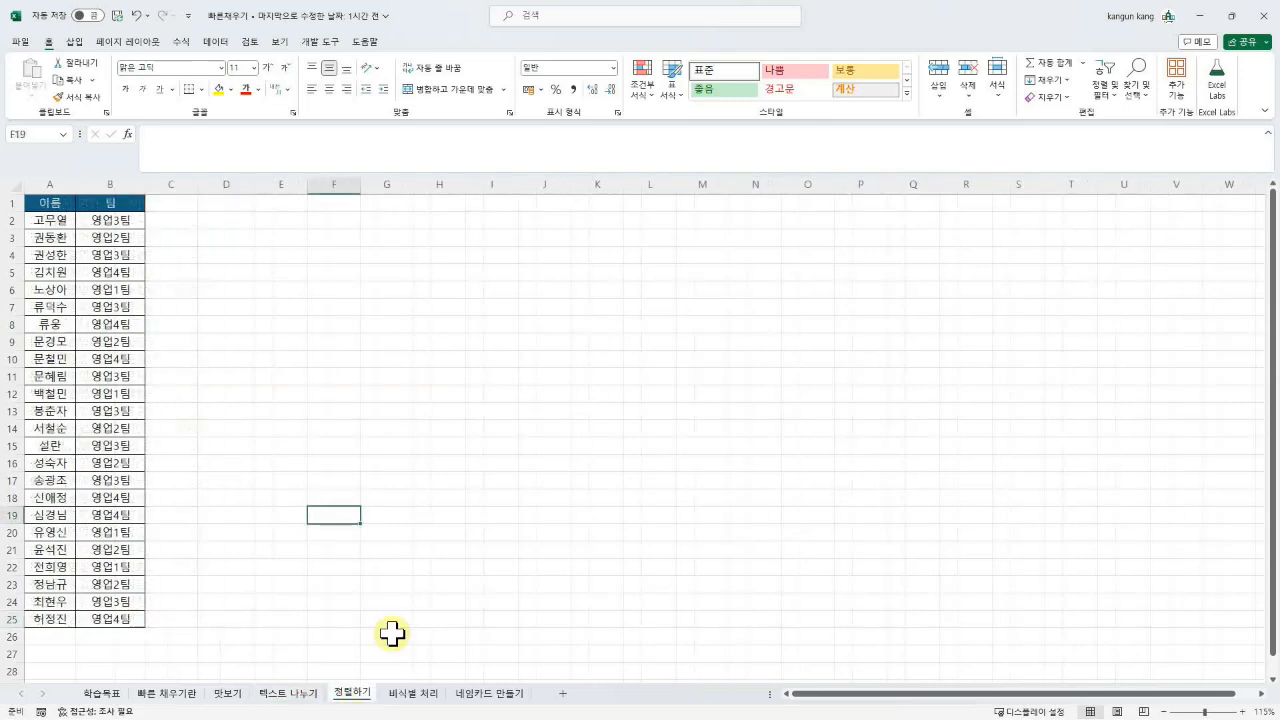
{"action": "left_click", "coordinate": [120, 445]}
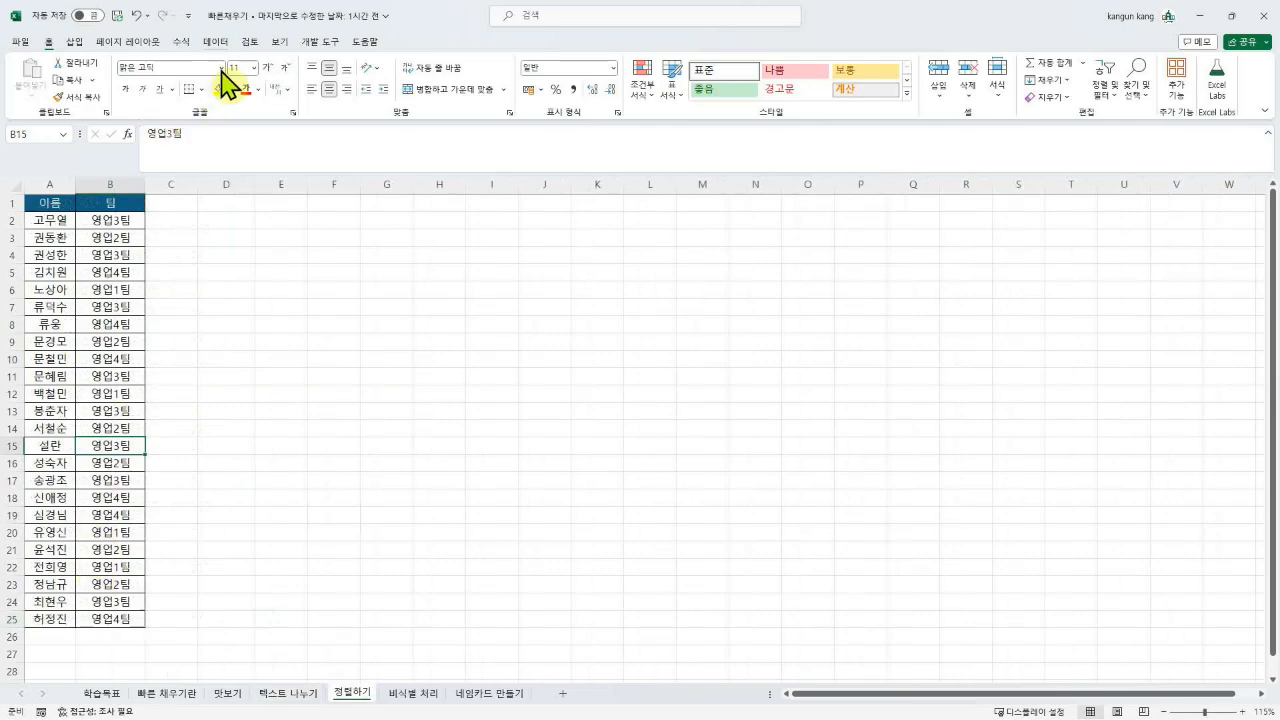
{"action": "left_click", "coordinate": [218, 41]}
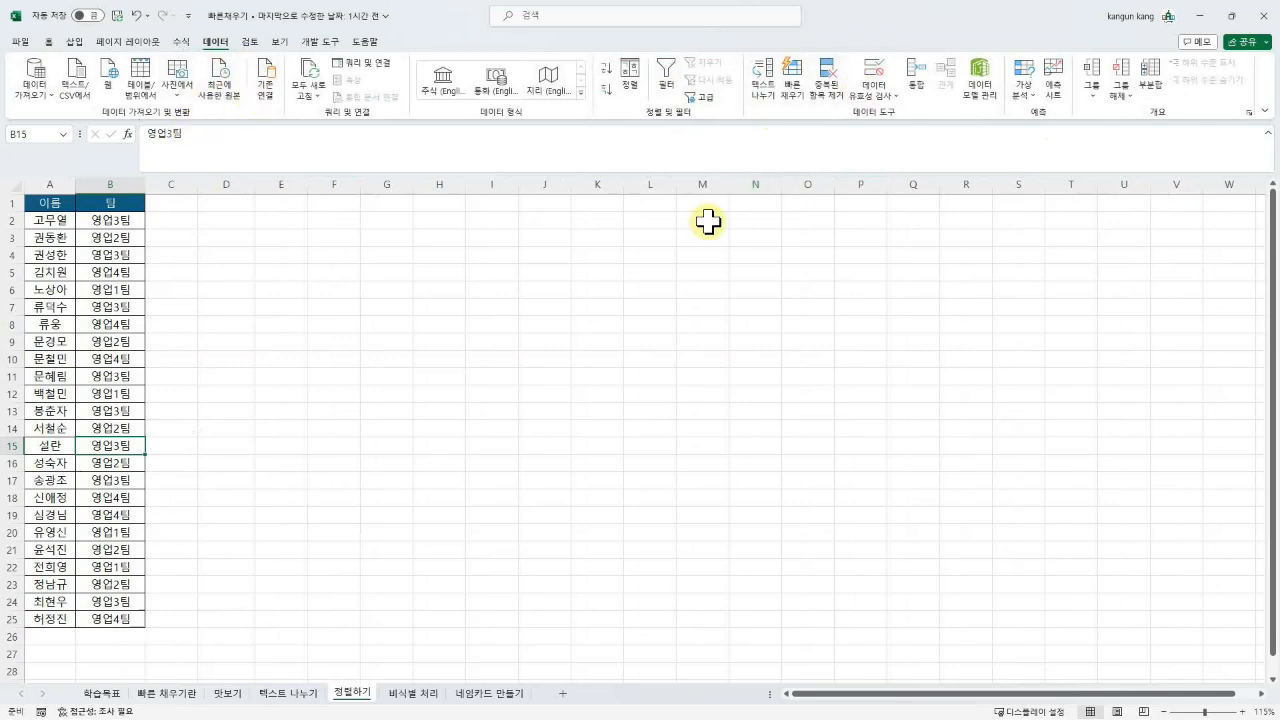
{"action": "left_click", "coordinate": [62, 357]}
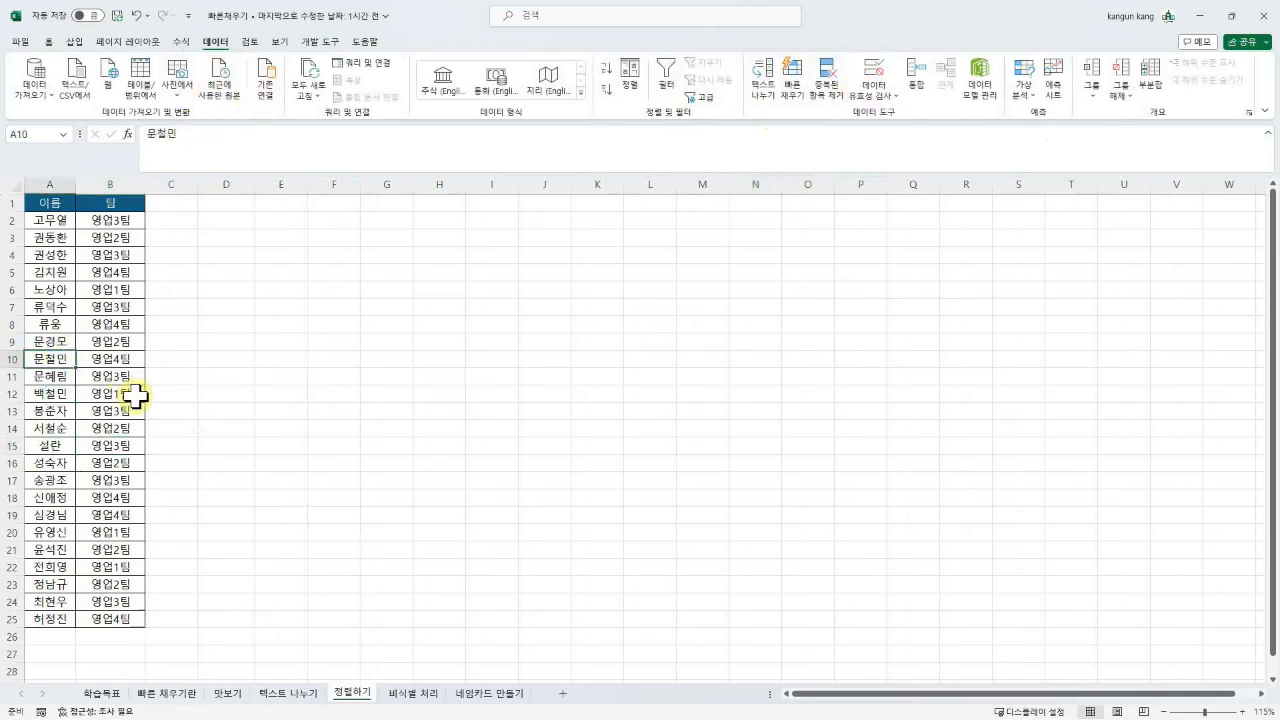
{"action": "key", "text": "ctrl+shift+l"}
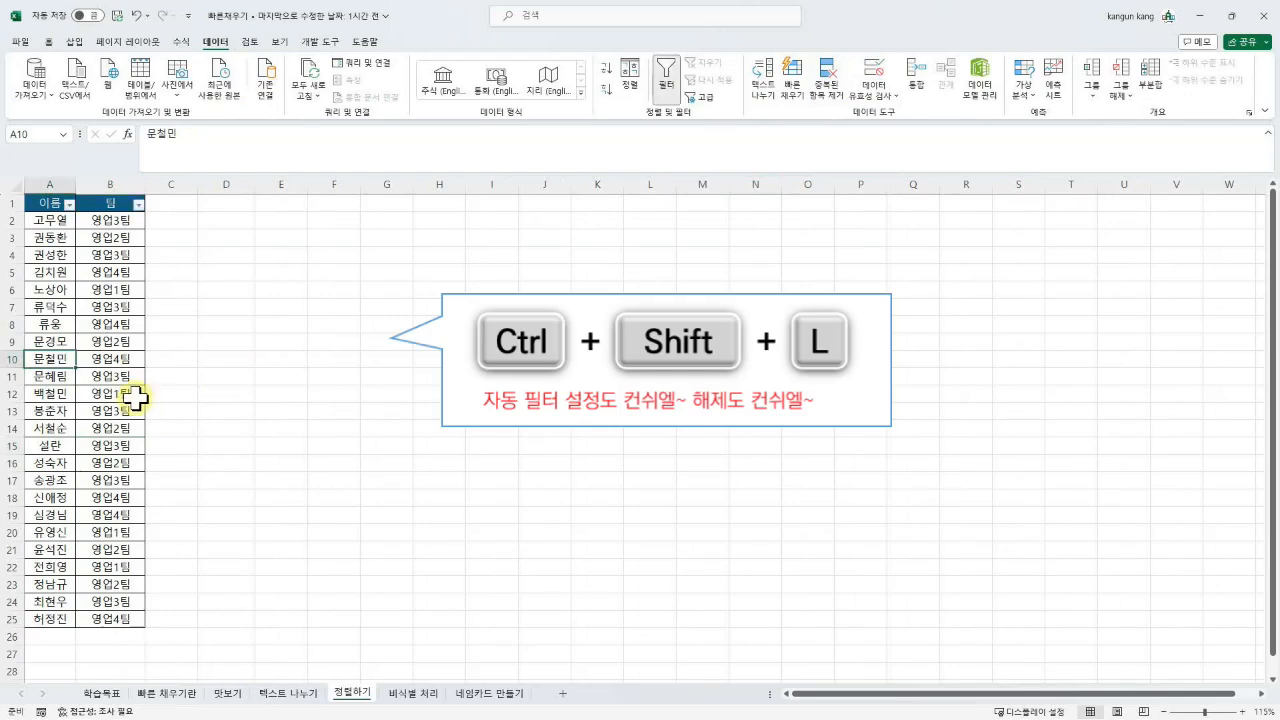
Step: Sort the table A→Z by 이름, then ascending by 팀 so teams run 영업1팀 to 영업4팀
{"action": "left_click", "coordinate": [70, 205]}
{"action": "left_click", "coordinate": [70, 205]}
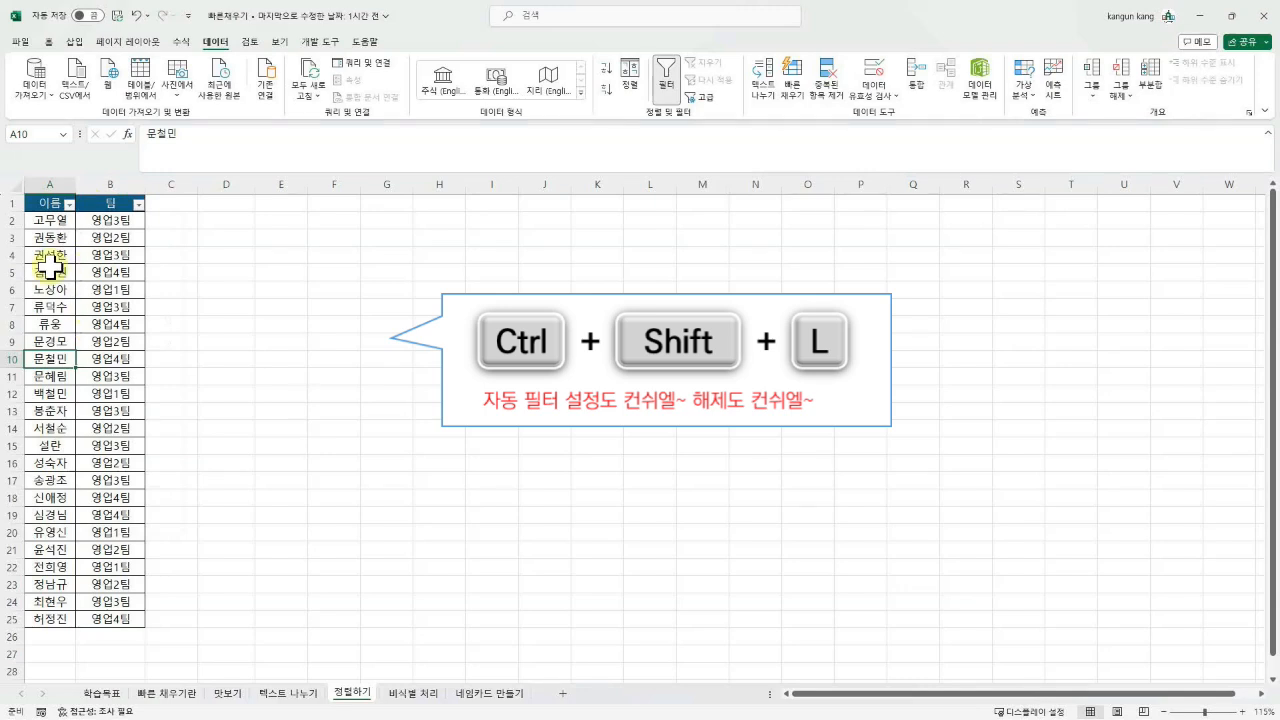
{"action": "left_click", "coordinate": [69, 205]}
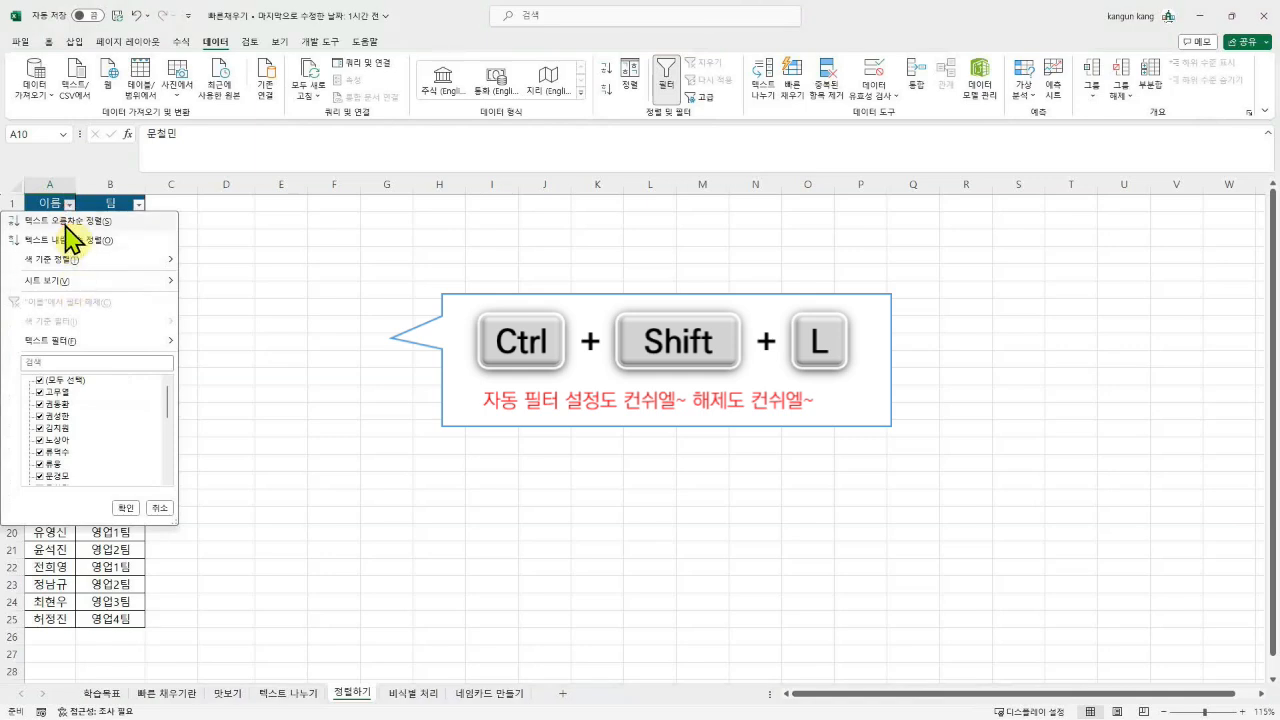
{"action": "left_click", "coordinate": [64, 222]}
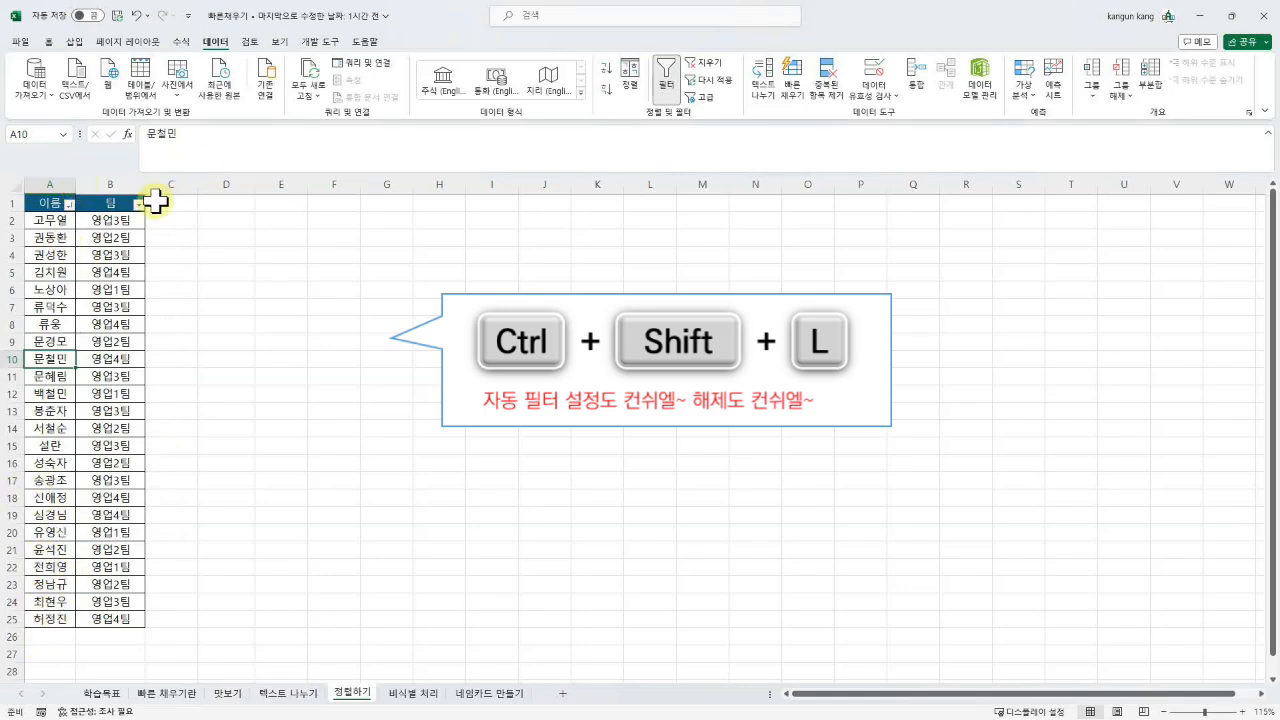
{"action": "left_click", "coordinate": [139, 205]}
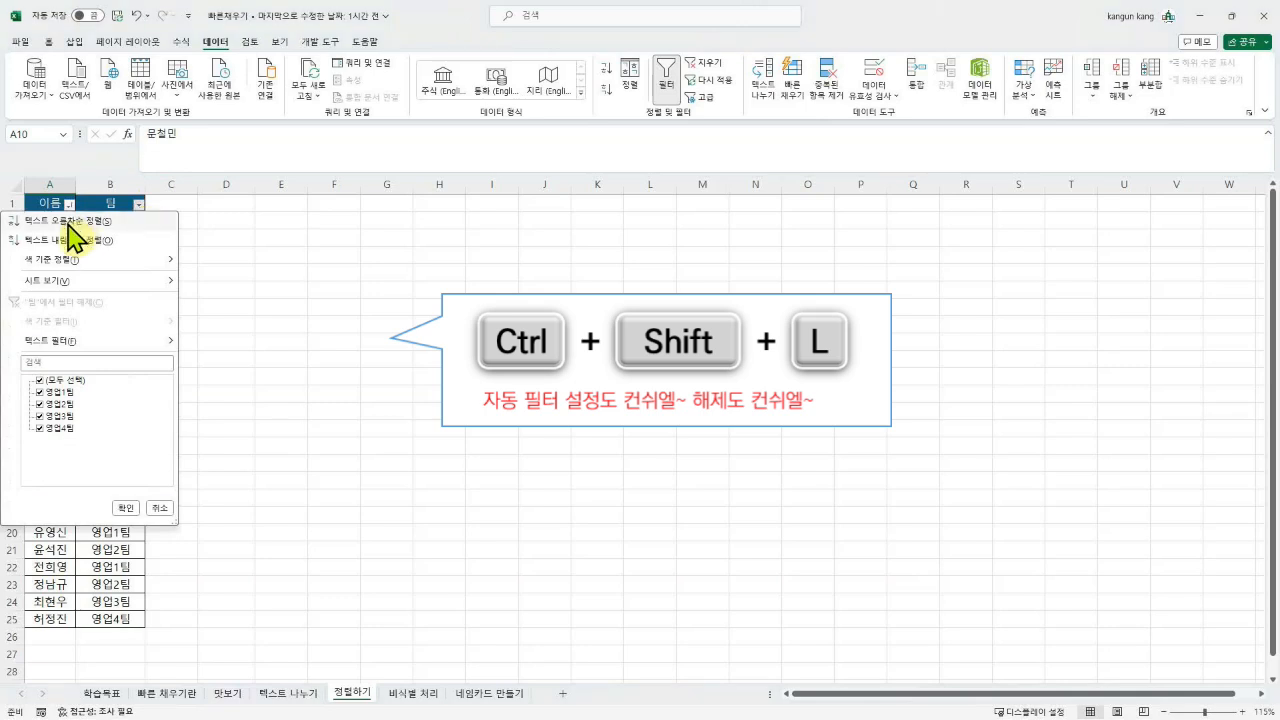
{"action": "left_click", "coordinate": [88, 221]}
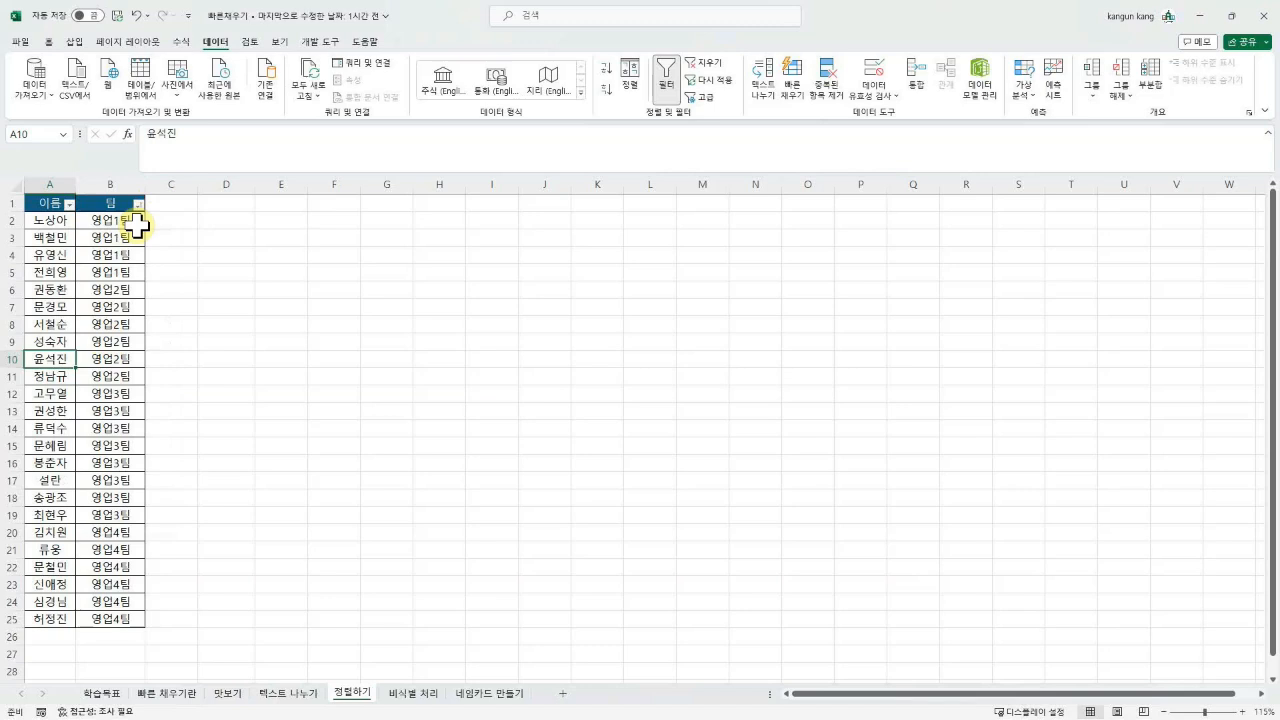
{"action": "left_click", "coordinate": [95, 342]}
Step: Filter the 팀 column to show only the 영업1팀 rows
{"action": "left_click", "coordinate": [108, 288]}
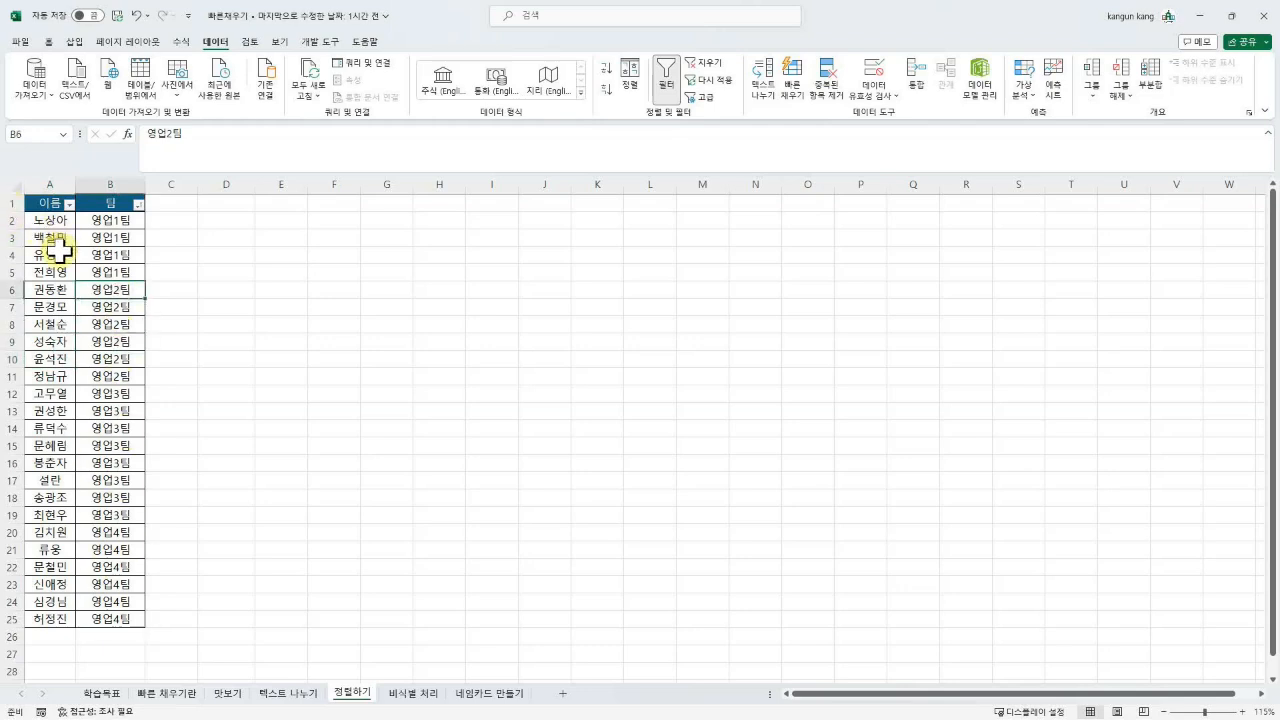
{"action": "left_click", "coordinate": [138, 205]}
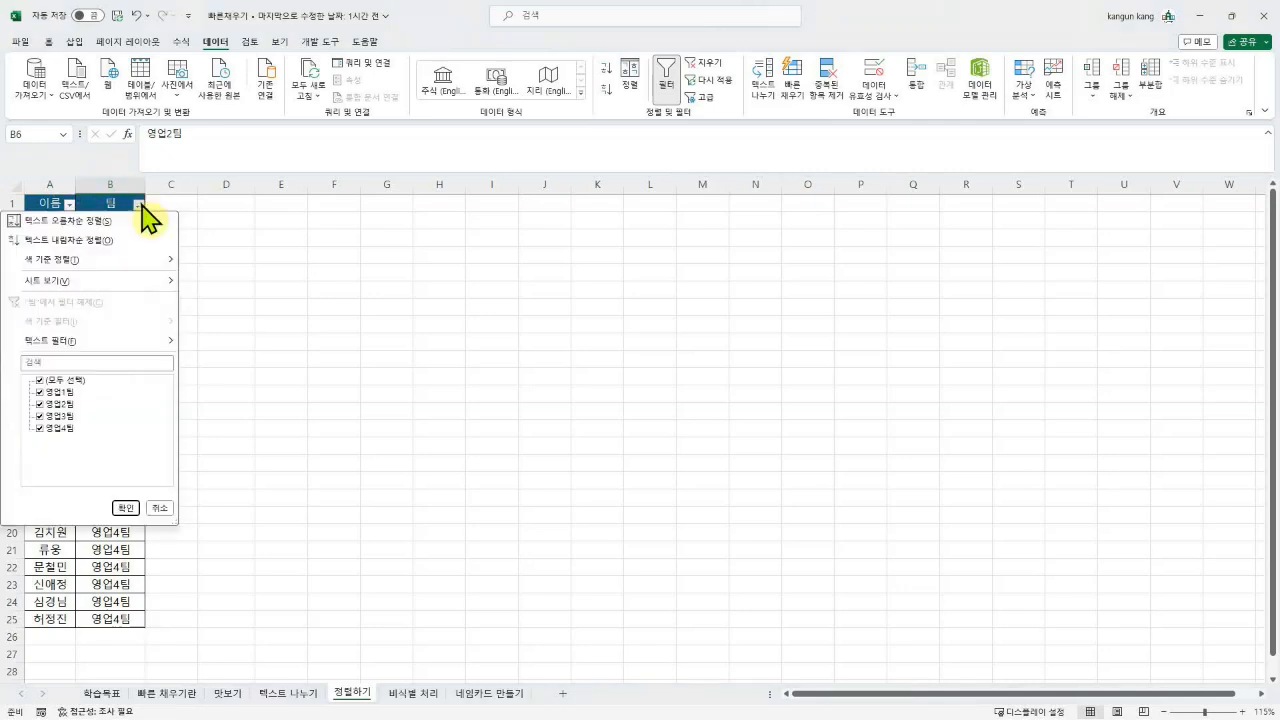
{"action": "left_click", "coordinate": [70, 381]}
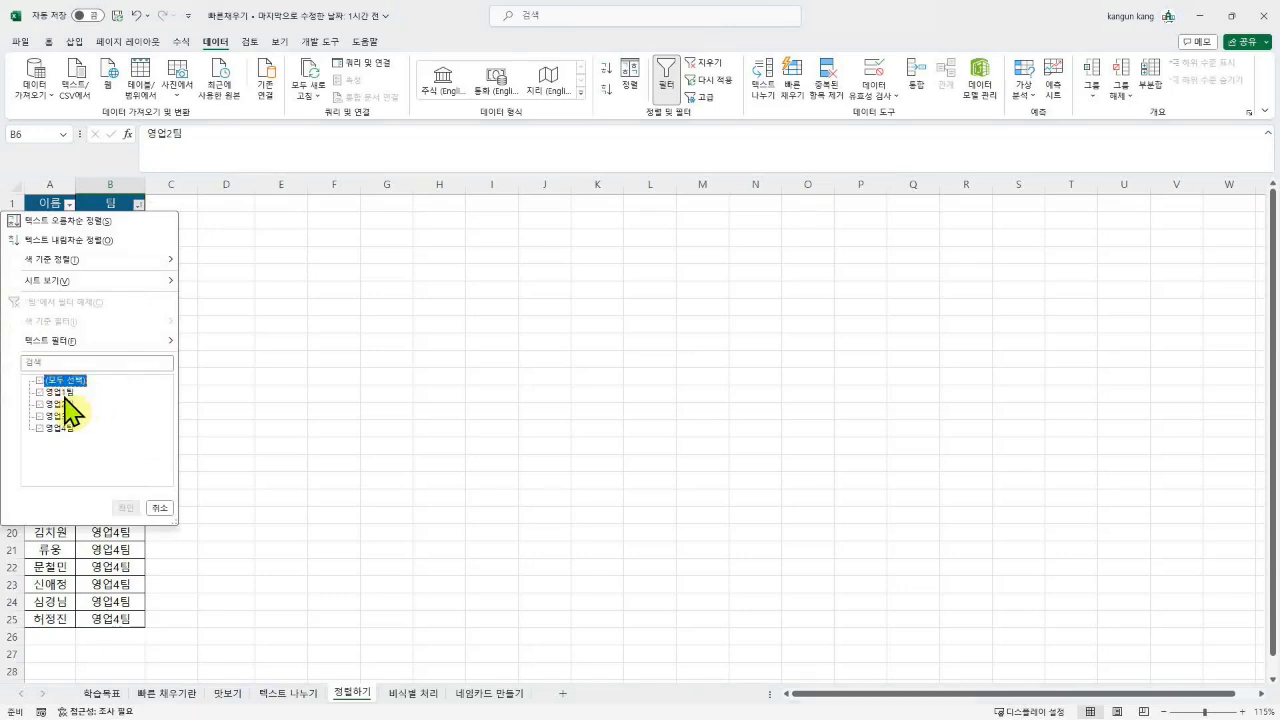
{"action": "left_click", "coordinate": [64, 393]}
{"action": "left_click", "coordinate": [125, 508]}
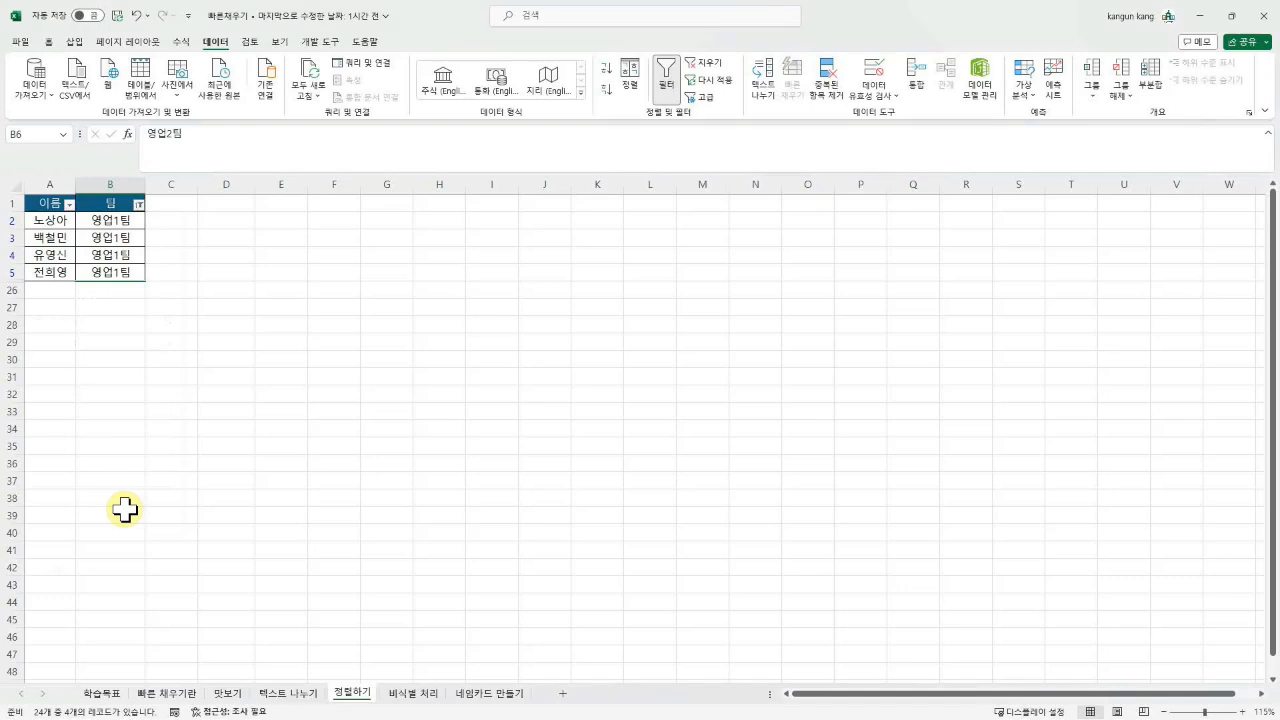
Step: Change the 팀 filter to show only 영업2팀, then only 영업3팀
{"action": "left_click", "coordinate": [138, 204]}
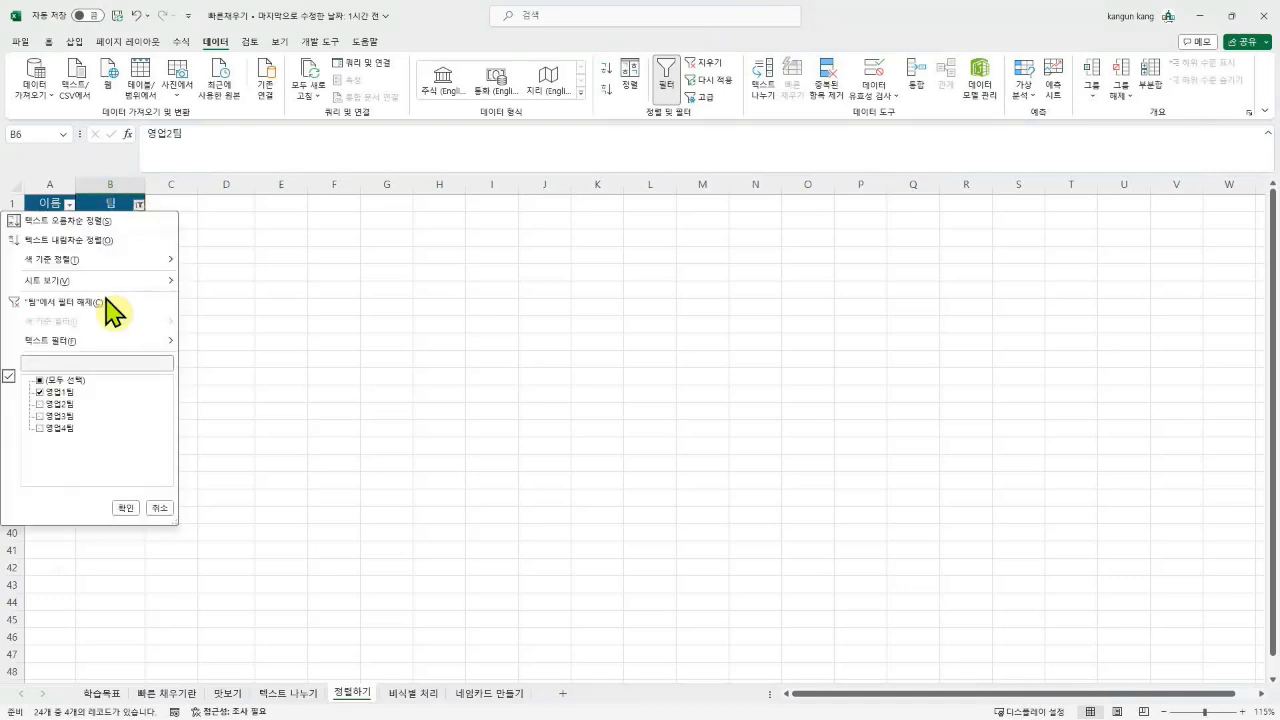
{"action": "left_click", "coordinate": [46, 393]}
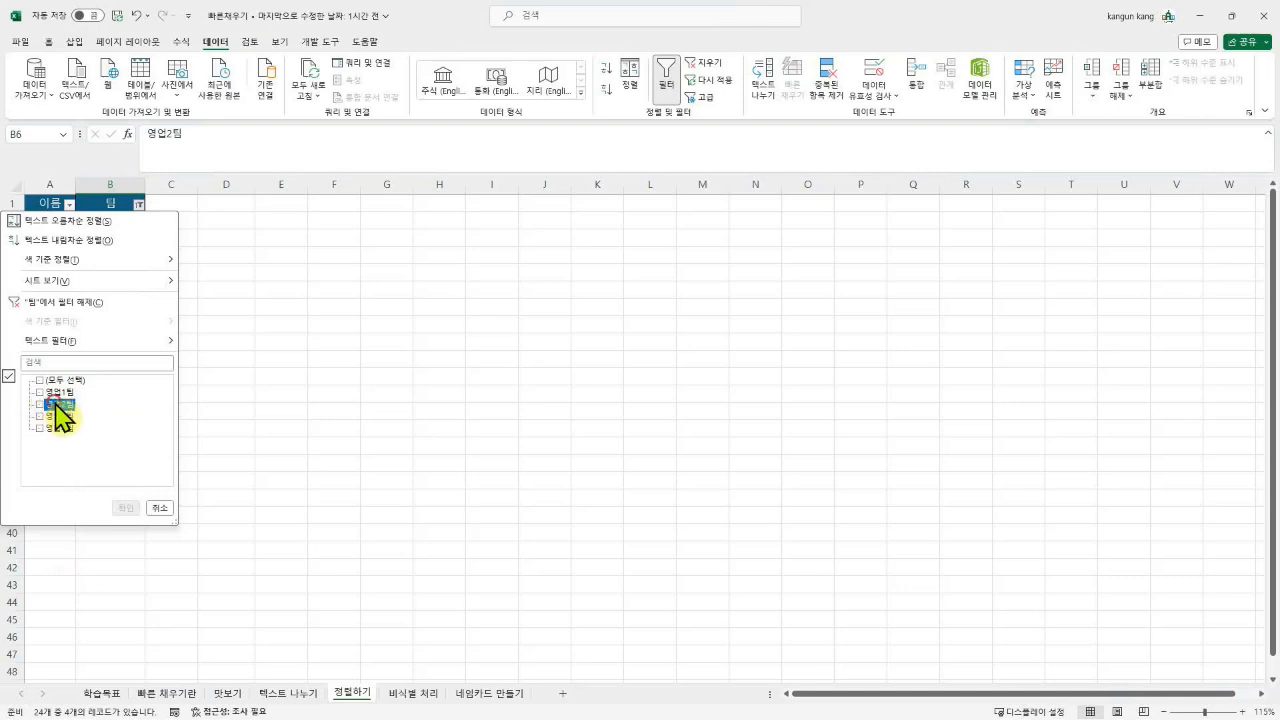
{"action": "left_click", "coordinate": [126, 508]}
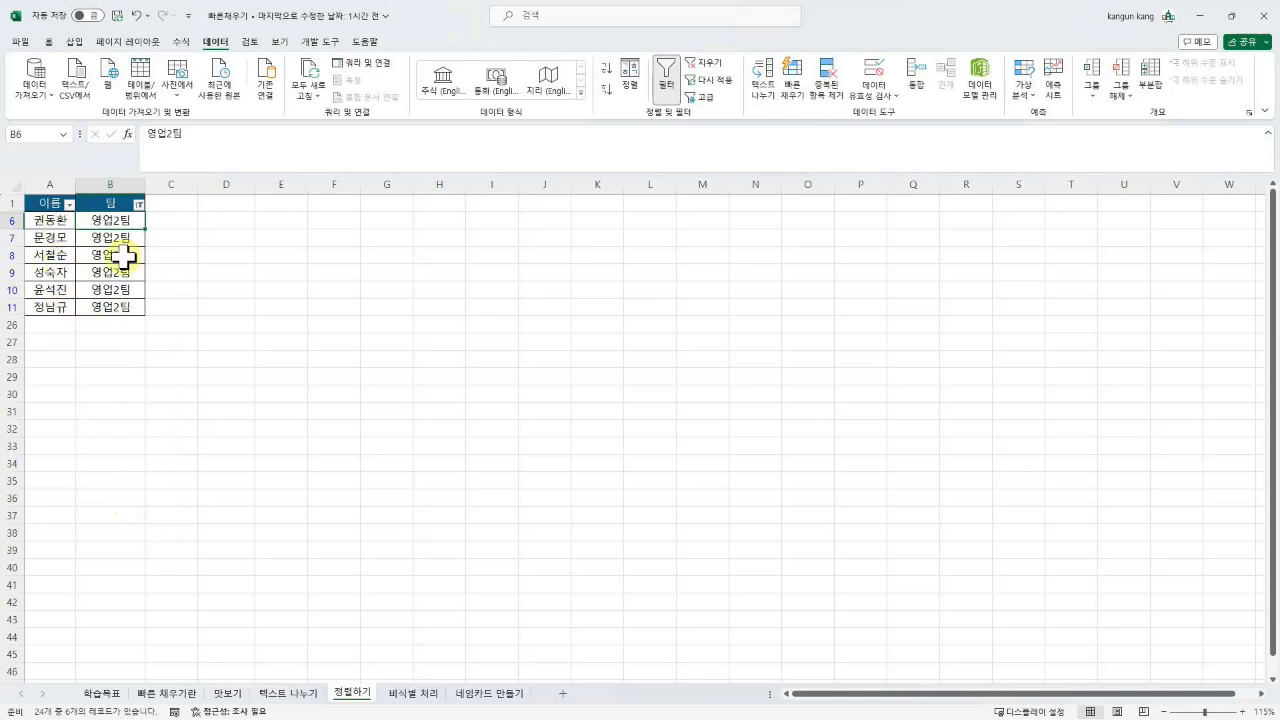
{"action": "left_click", "coordinate": [138, 204]}
{"action": "left_click", "coordinate": [60, 415]}
{"action": "left_click", "coordinate": [126, 508]}
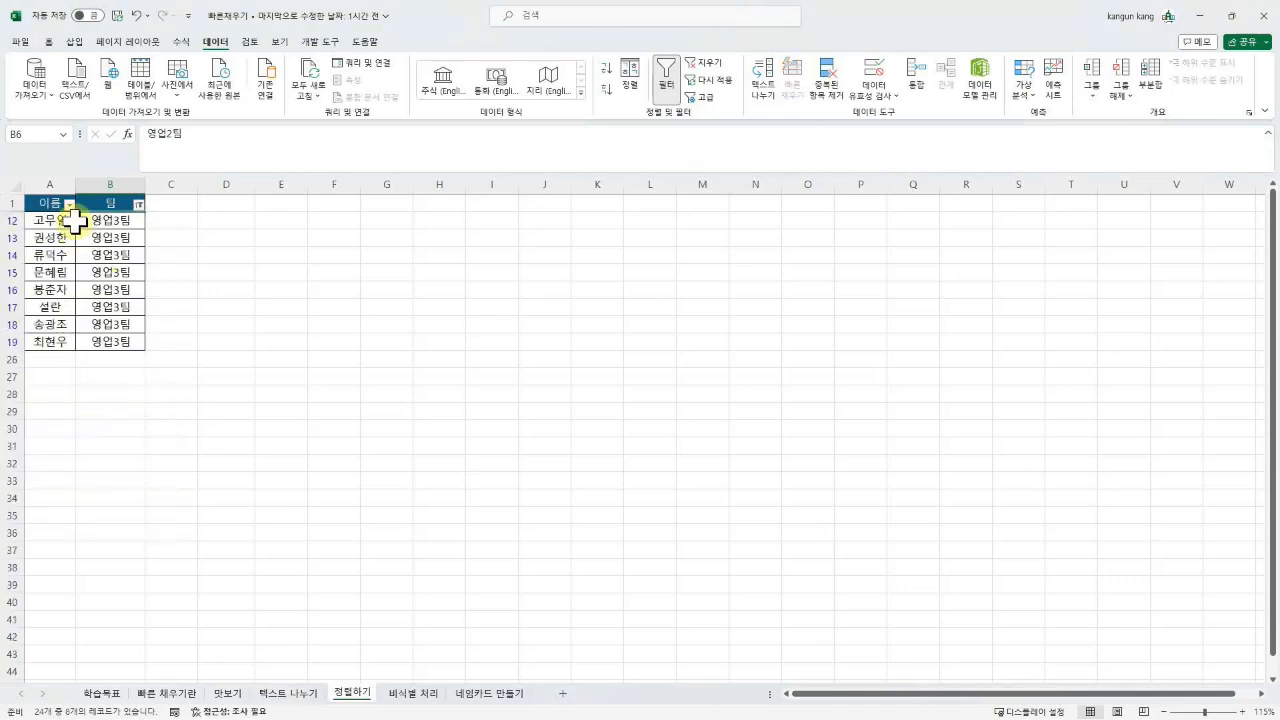
Step: Change the 팀 filter to show only the 영업4팀 rows
{"action": "left_click", "coordinate": [138, 205]}
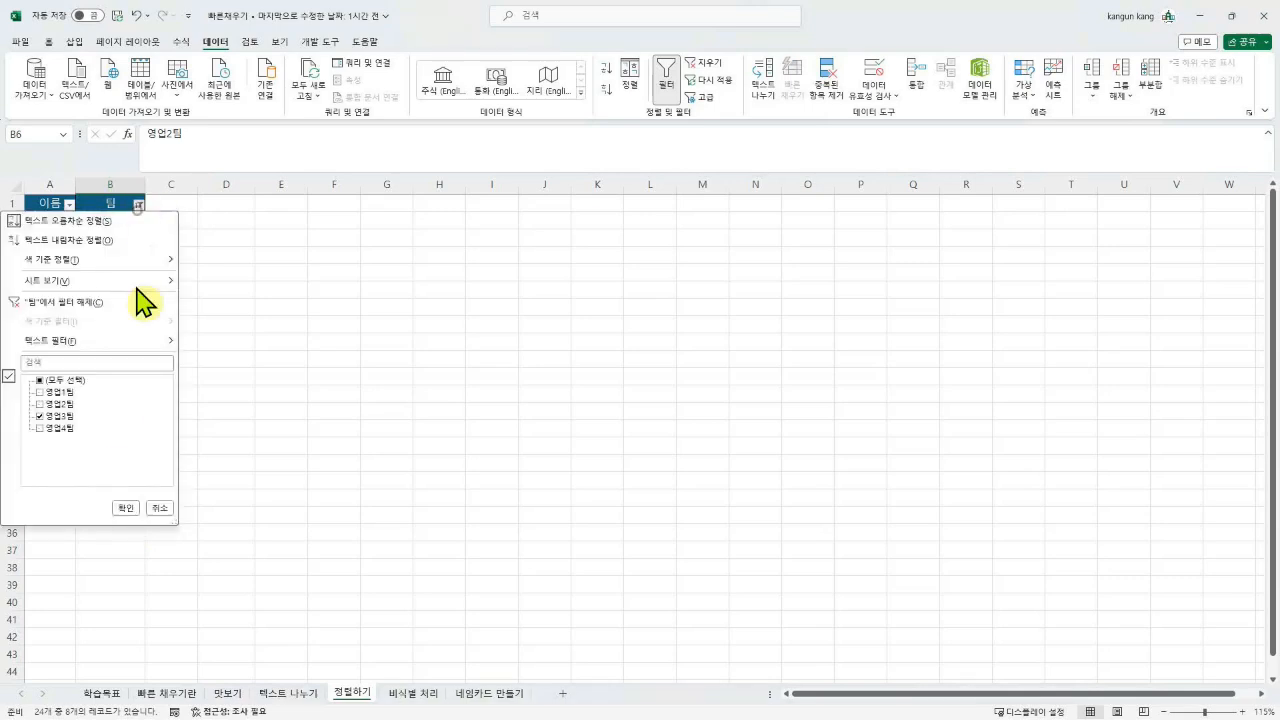
{"action": "left_click", "coordinate": [56, 416]}
{"action": "left_click", "coordinate": [56, 429]}
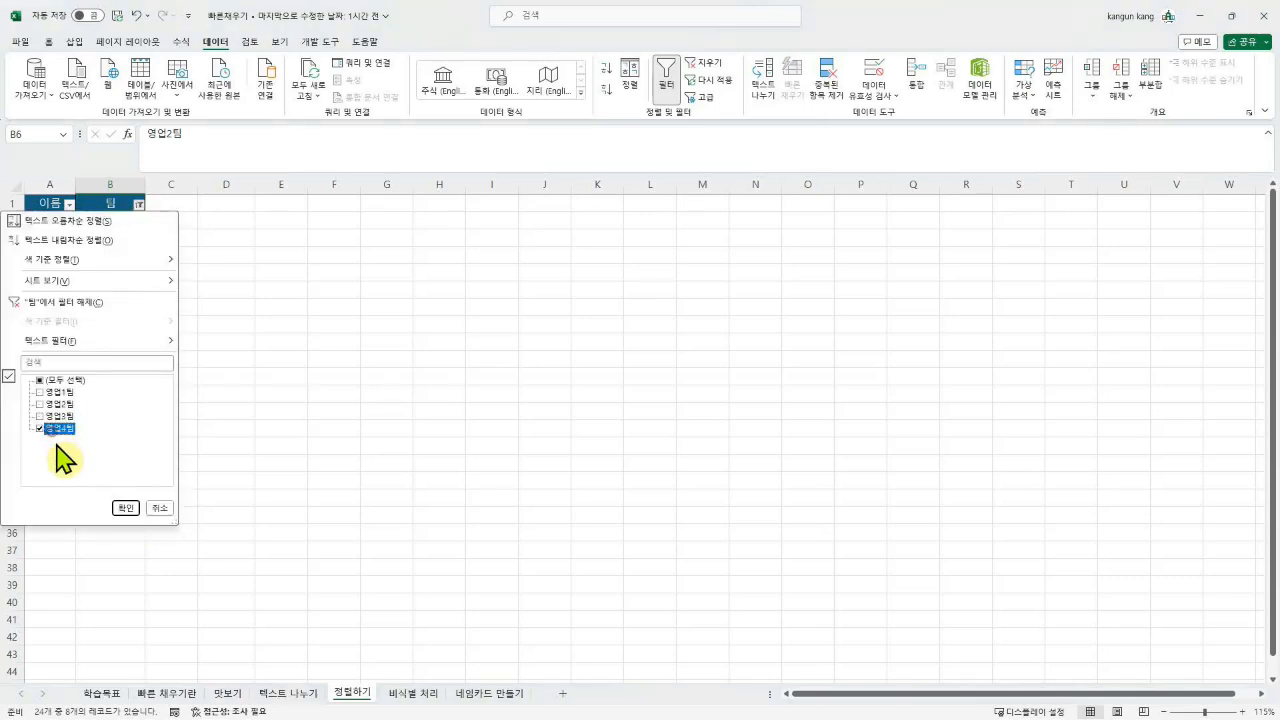
{"action": "left_click", "coordinate": [126, 508]}
{"action": "left_click", "coordinate": [129, 289]}
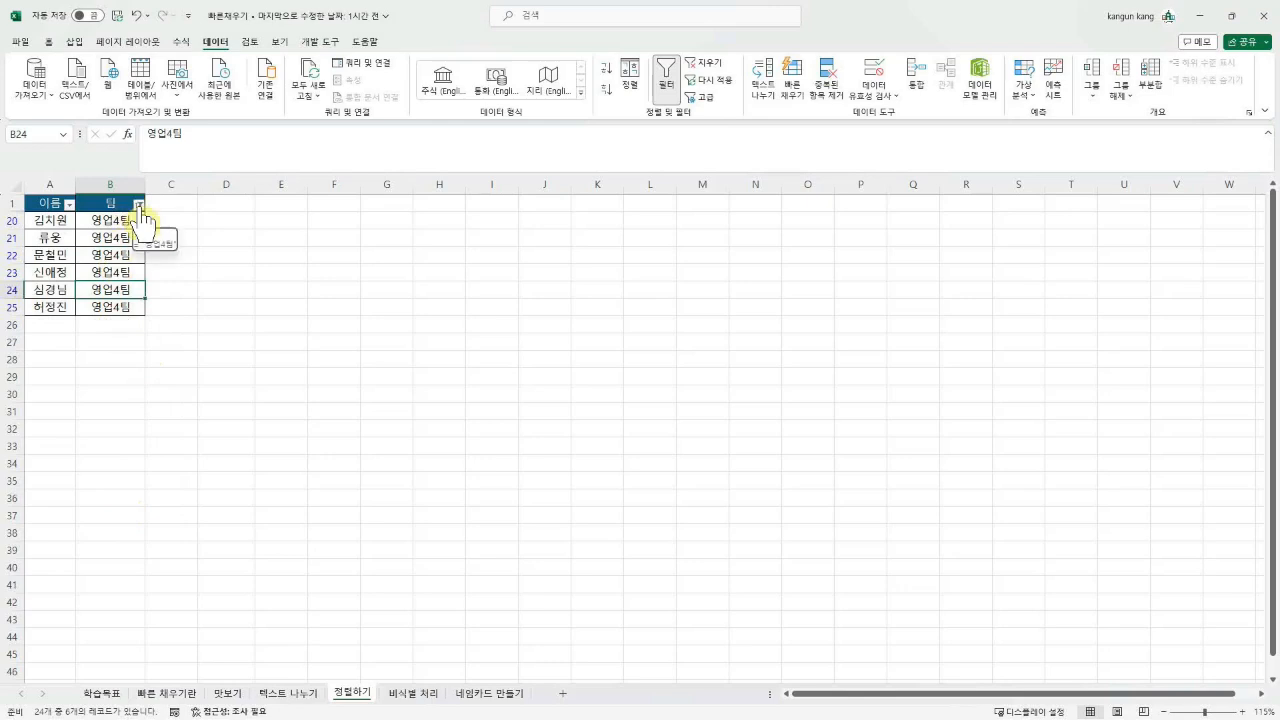
Step: Reset the 팀 filter so all teams are shown again
{"action": "left_click", "coordinate": [139, 206]}
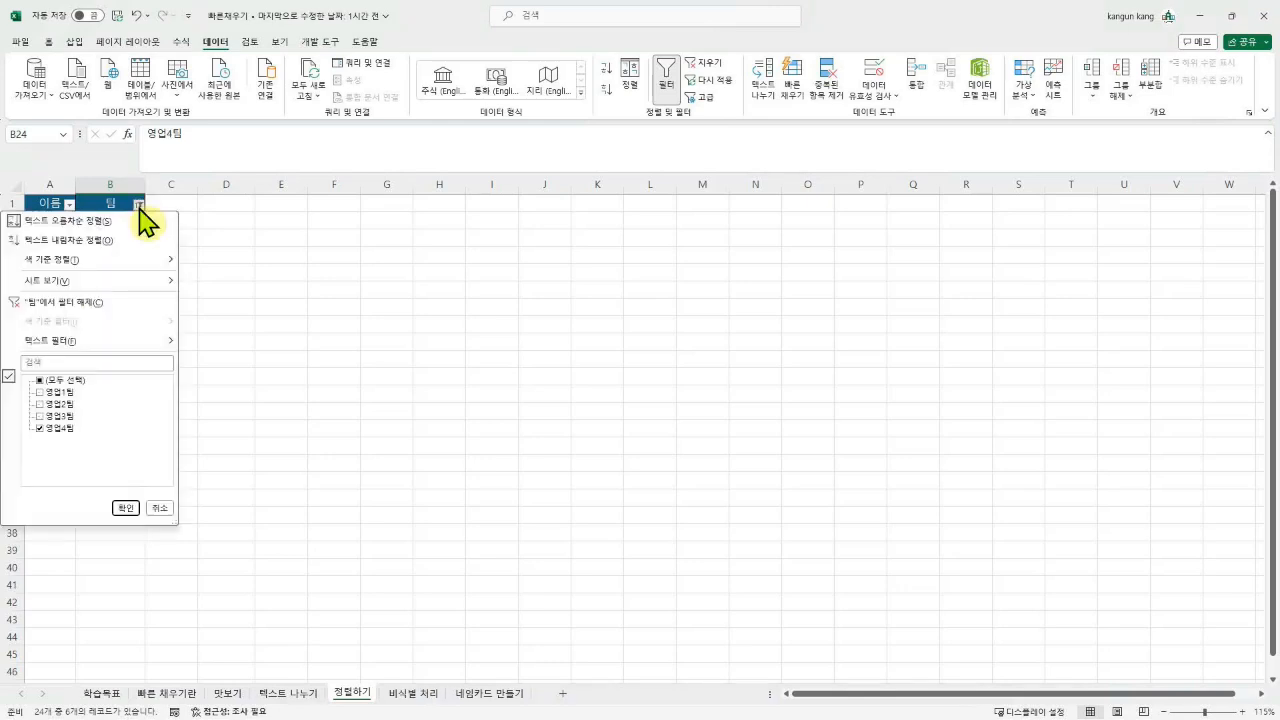
{"action": "left_click", "coordinate": [58, 382]}
{"action": "left_click", "coordinate": [58, 382]}
{"action": "left_click", "coordinate": [55, 384]}
{"action": "left_click", "coordinate": [126, 508]}
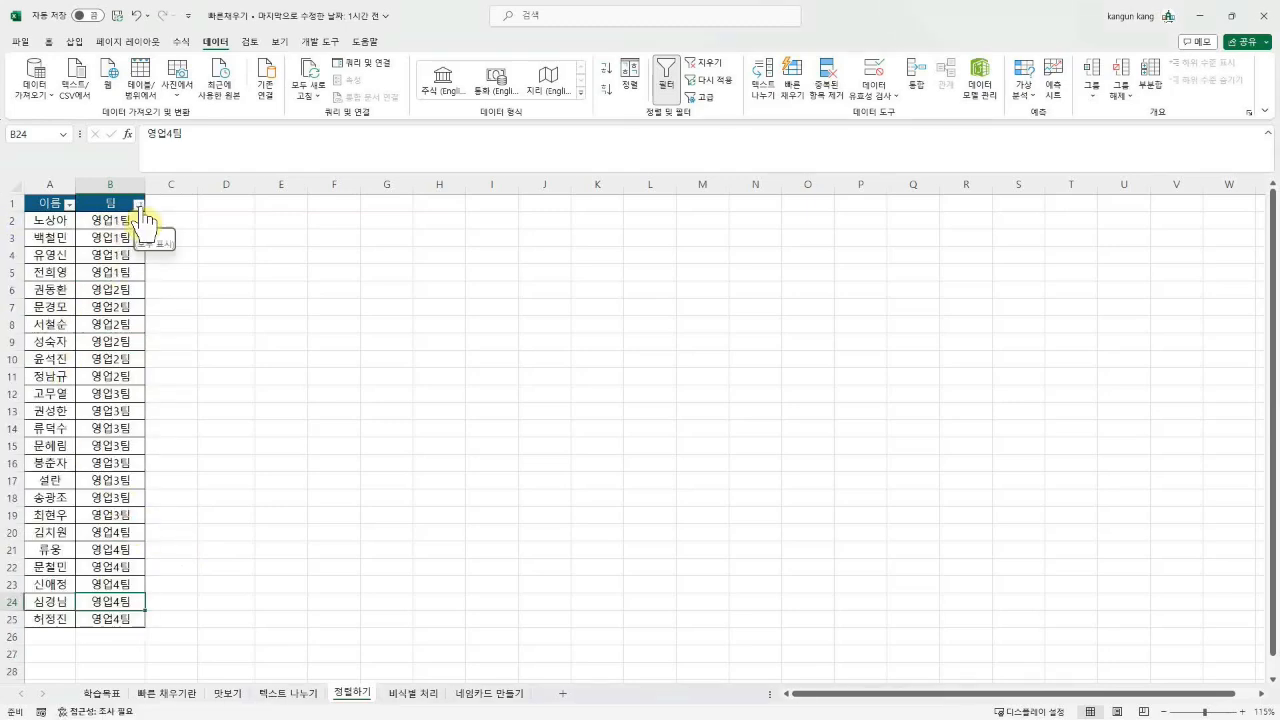
Step: Filter the 팀 column down to only the 8 영업3팀 rows
{"action": "left_click", "coordinate": [139, 205]}
{"action": "left_click", "coordinate": [66, 382]}
{"action": "left_click", "coordinate": [125, 508]}
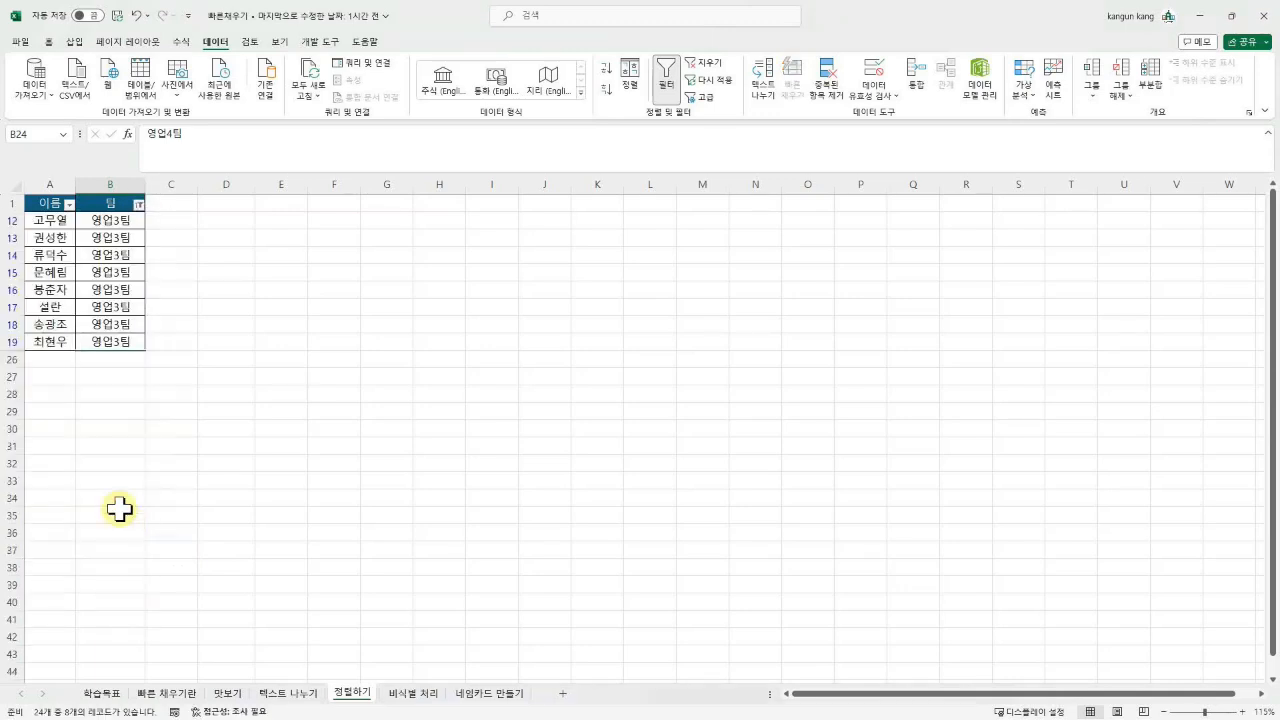
{"action": "left_click", "coordinate": [106, 308]}
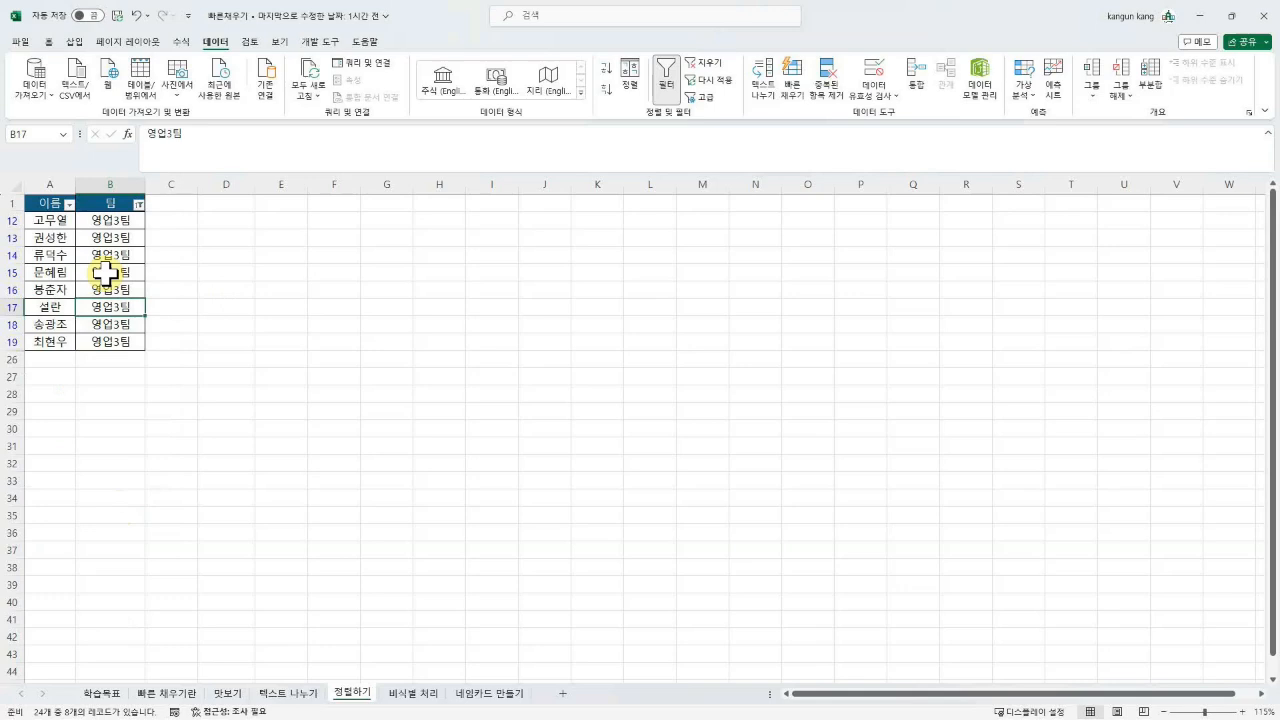
Step: Toggle AutoFilter with Ctrl+Shift+L three times to clear the 영업3팀 filter and show all 24 rows
{"action": "key", "text": "ctrl+shift+l"}
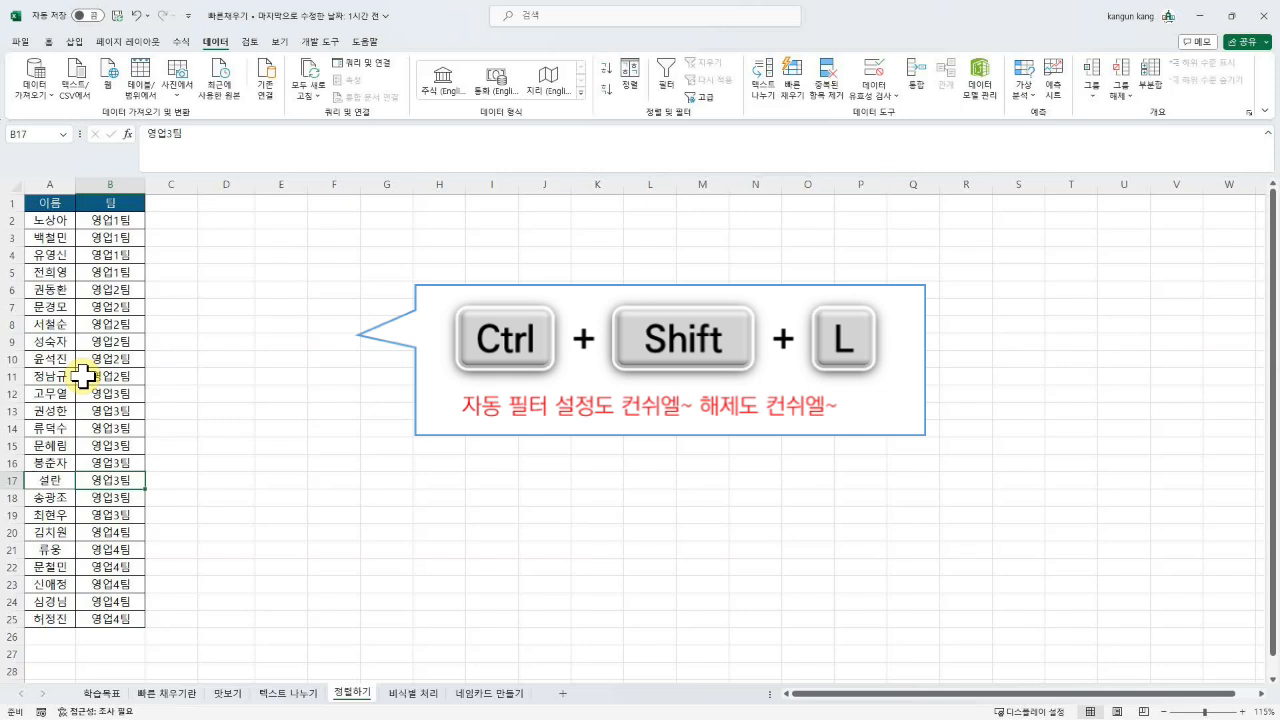
{"action": "key", "text": "ctrl+shift+l"}
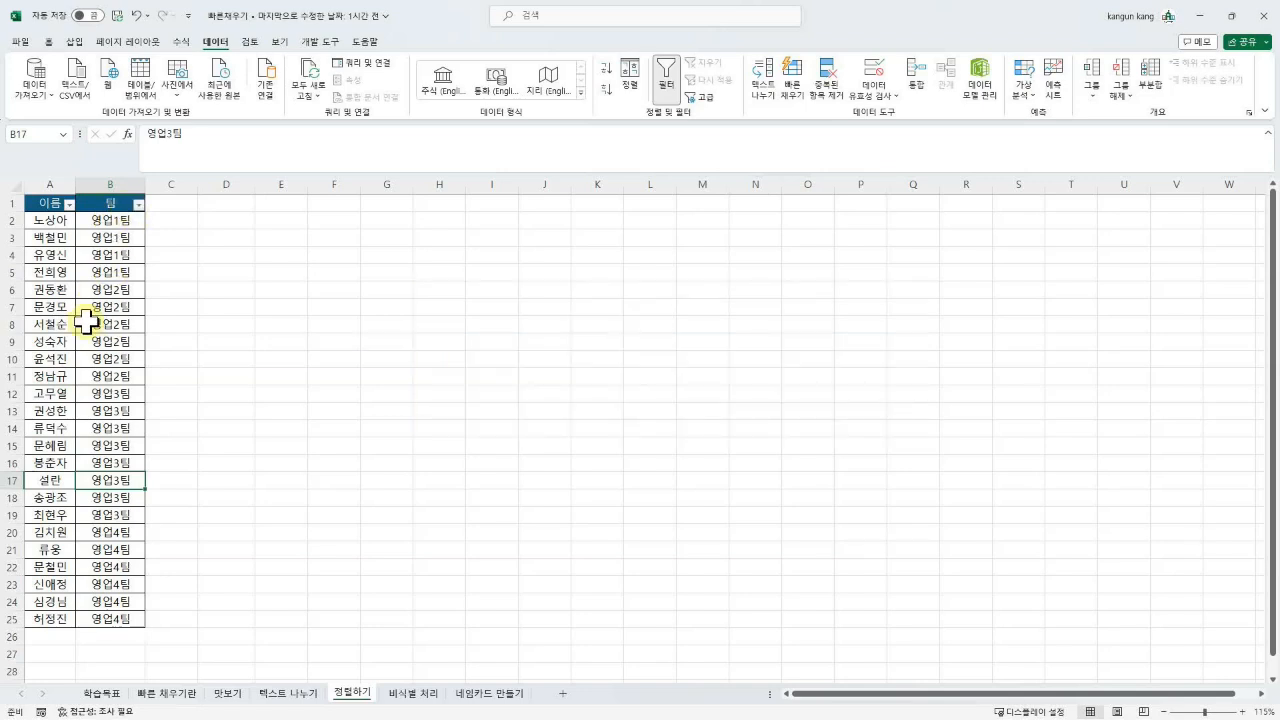
{"action": "key", "text": "ctrl+shift+l"}
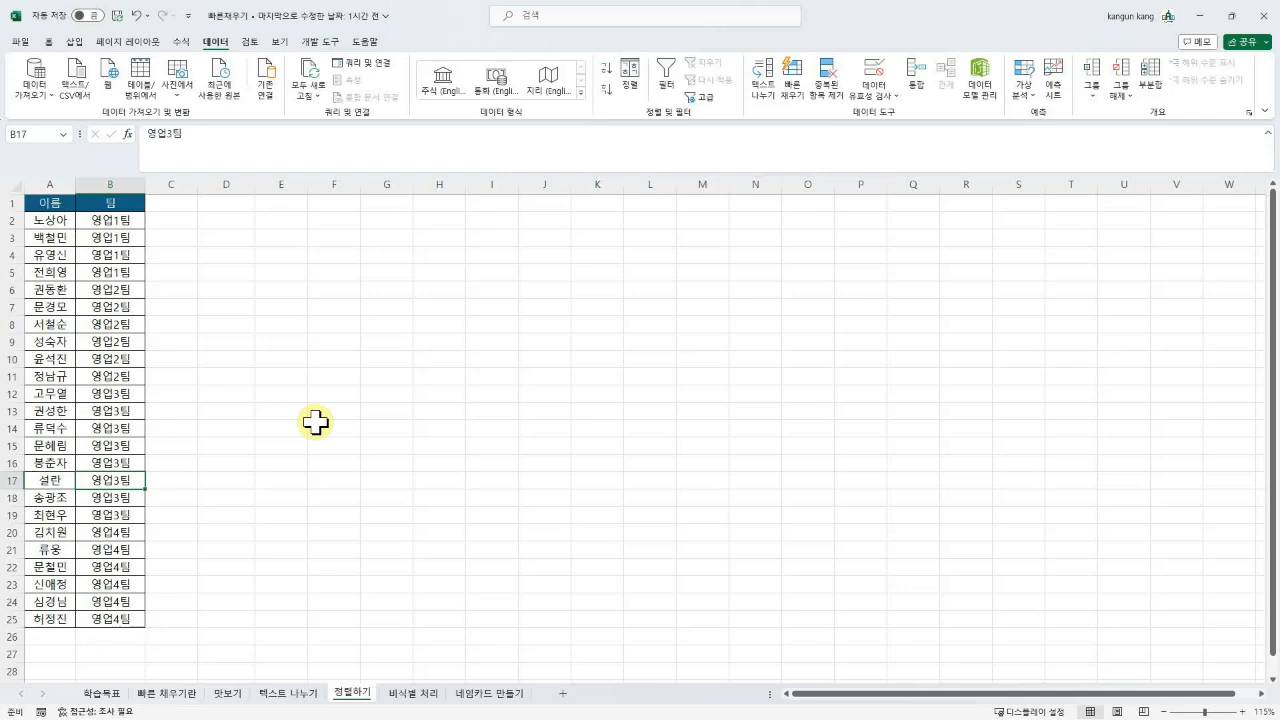
Step: Move the 이름 data in A1:A25 to start at C1, after the 팀 column
{"action": "left_click_drag", "start_coordinate": [37, 202], "coordinate": [46, 622]}
{"action": "key", "text": "ctrl+c"}
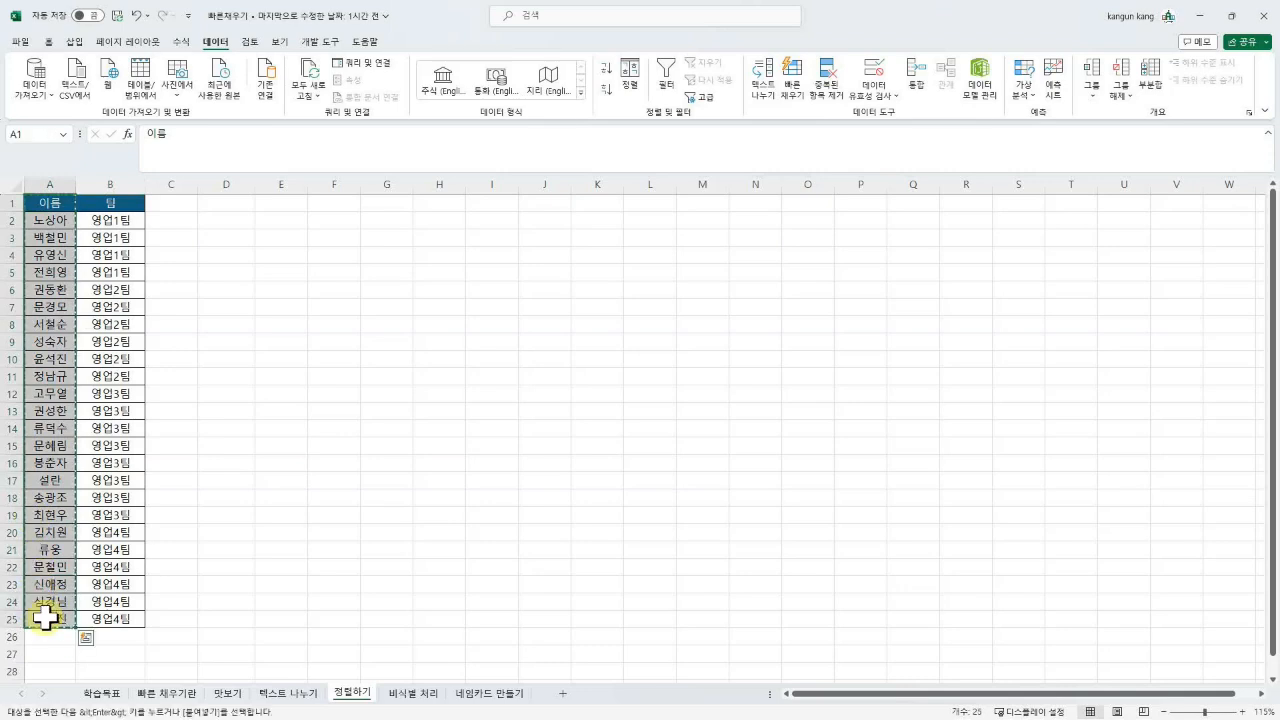
{"action": "left_click", "coordinate": [177, 204]}
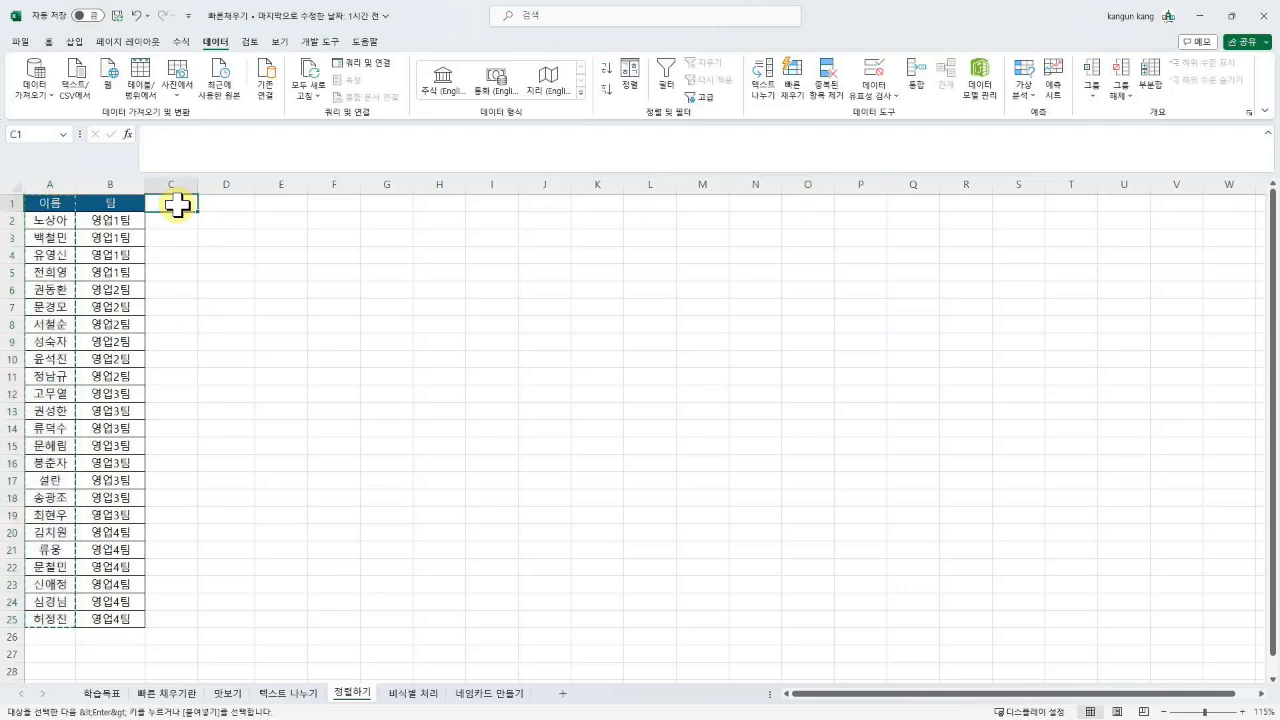
{"action": "key", "text": "ctrl+v"}
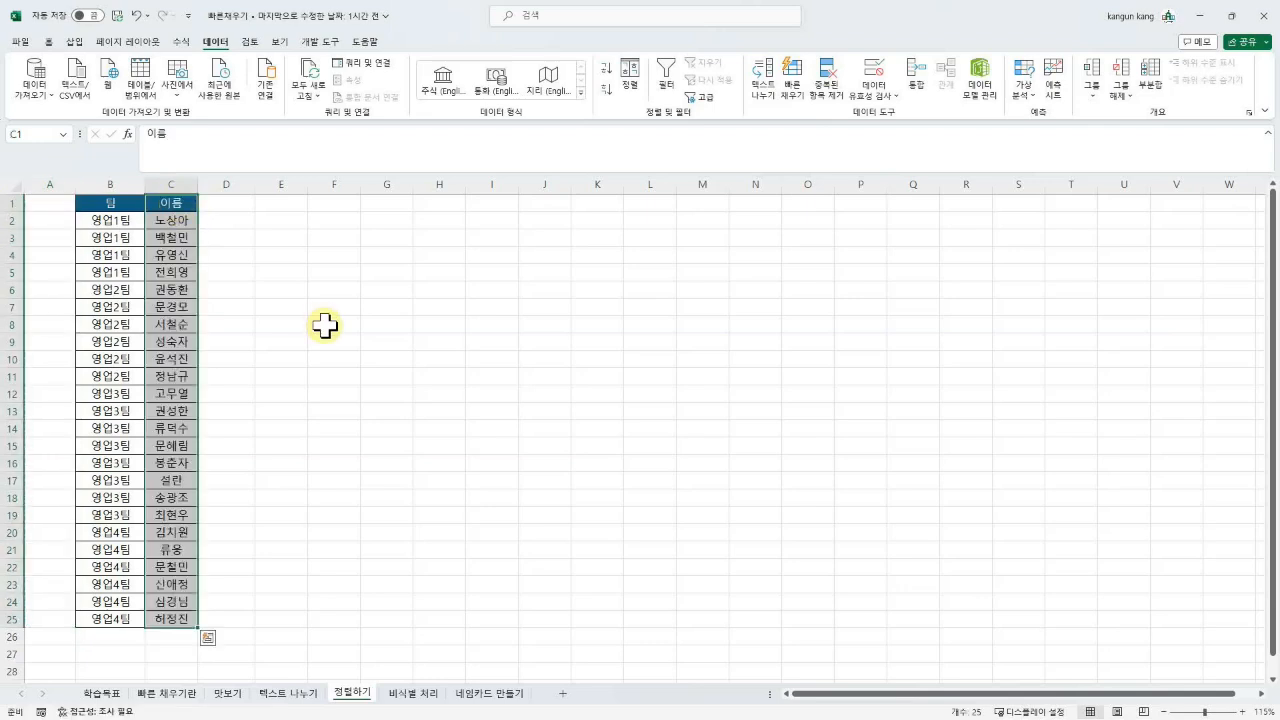
{"action": "left_click", "coordinate": [290, 377]}
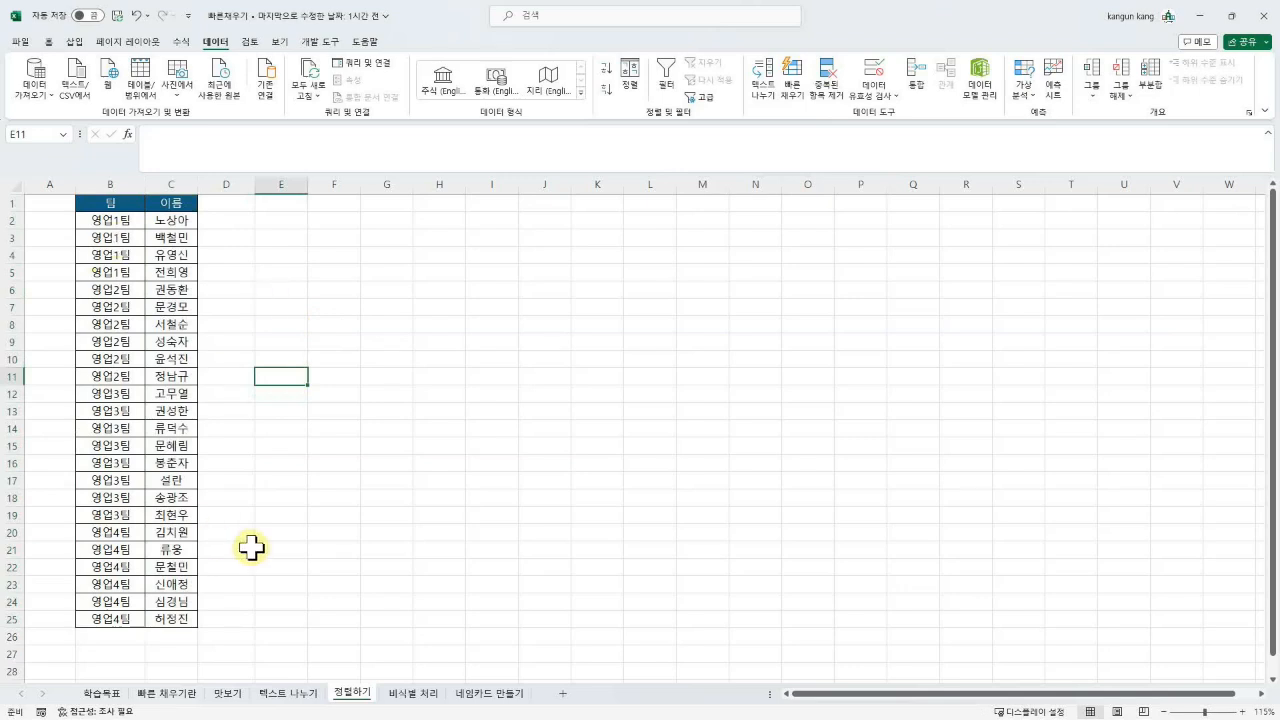
Step: Delete the empty column A so 팀 and 이름 occupy columns A and B
{"action": "left_click", "coordinate": [43, 359]}
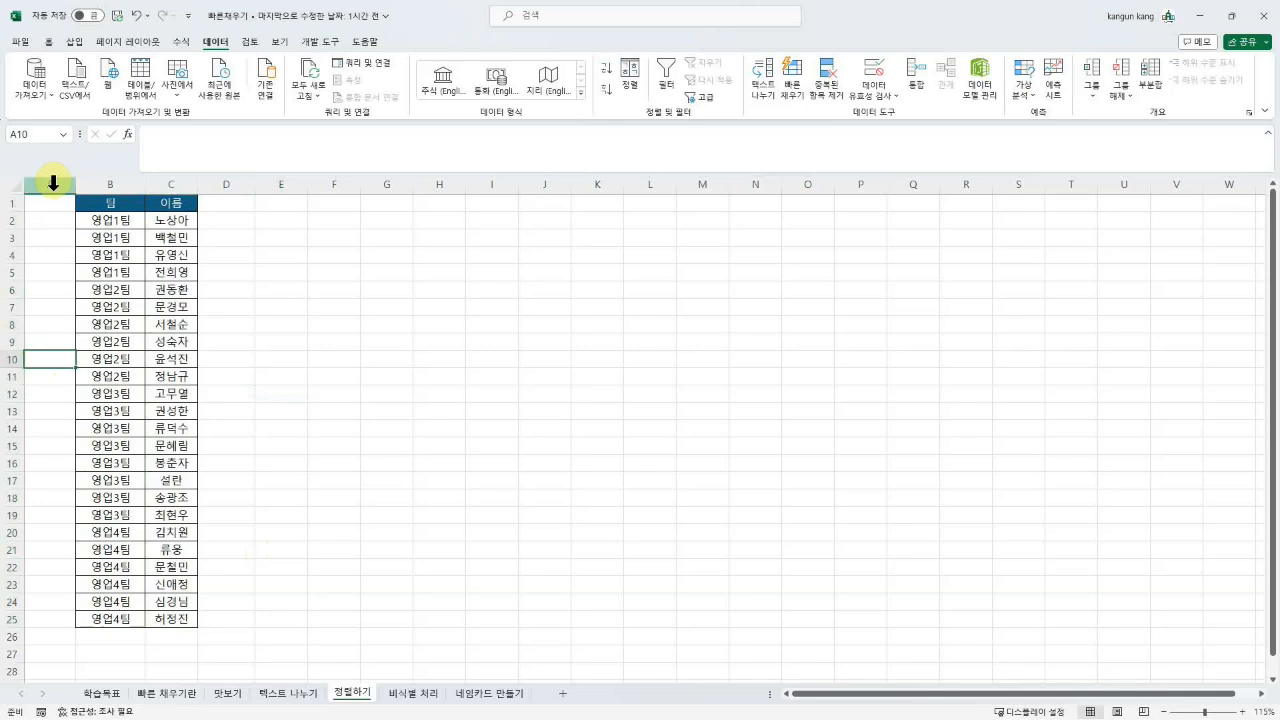
{"action": "left_click", "coordinate": [53, 262]}
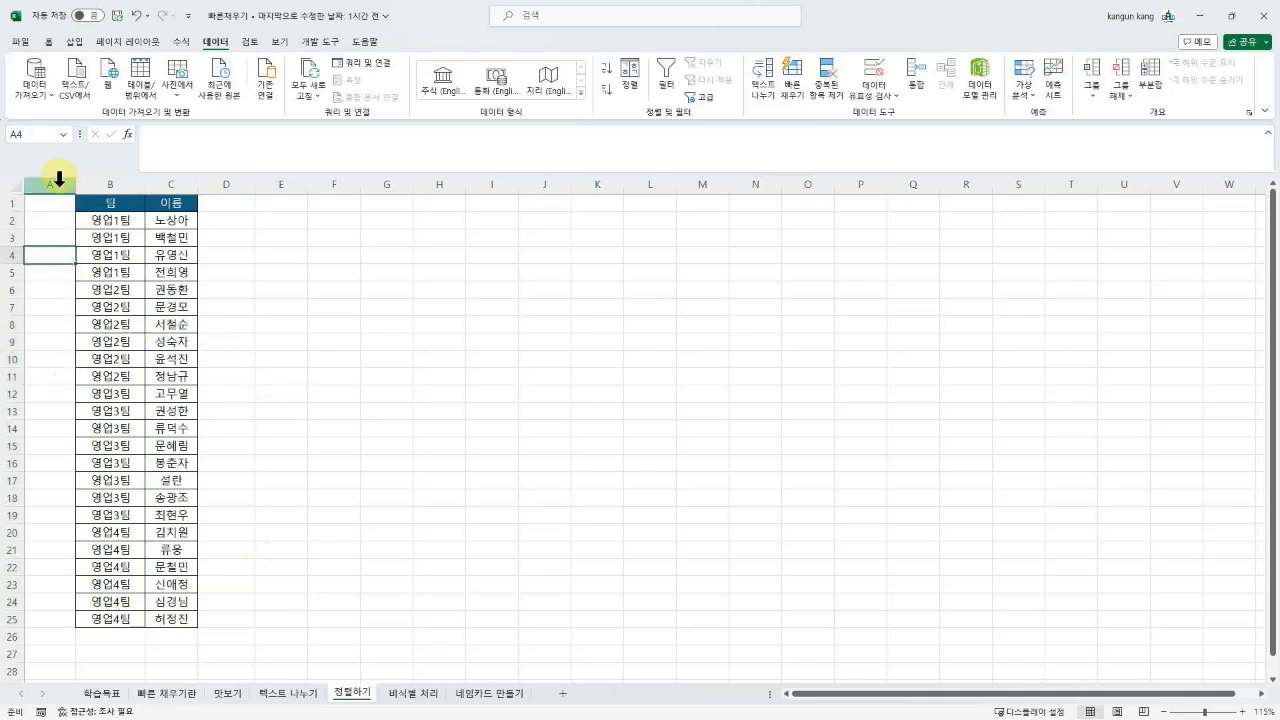
{"action": "left_click", "coordinate": [59, 180]}
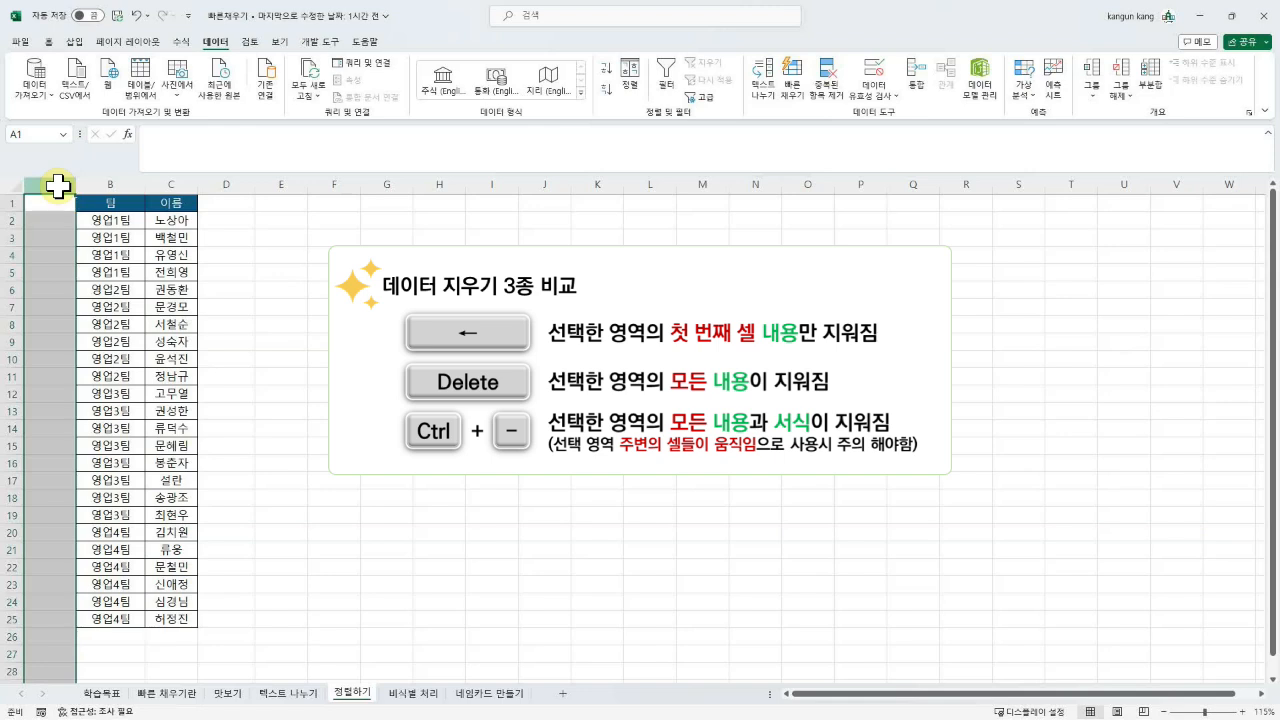
{"action": "key", "text": "ctrl+minus"}
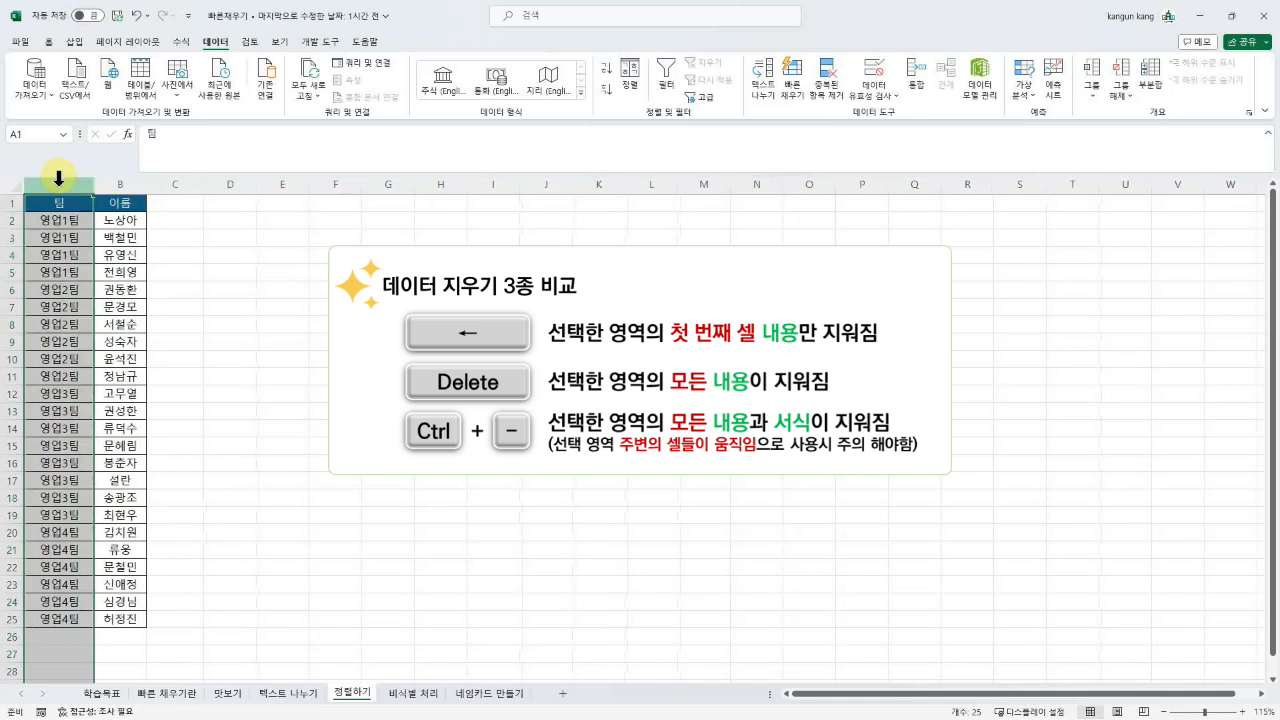
{"action": "key", "text": "ctrl+z"}
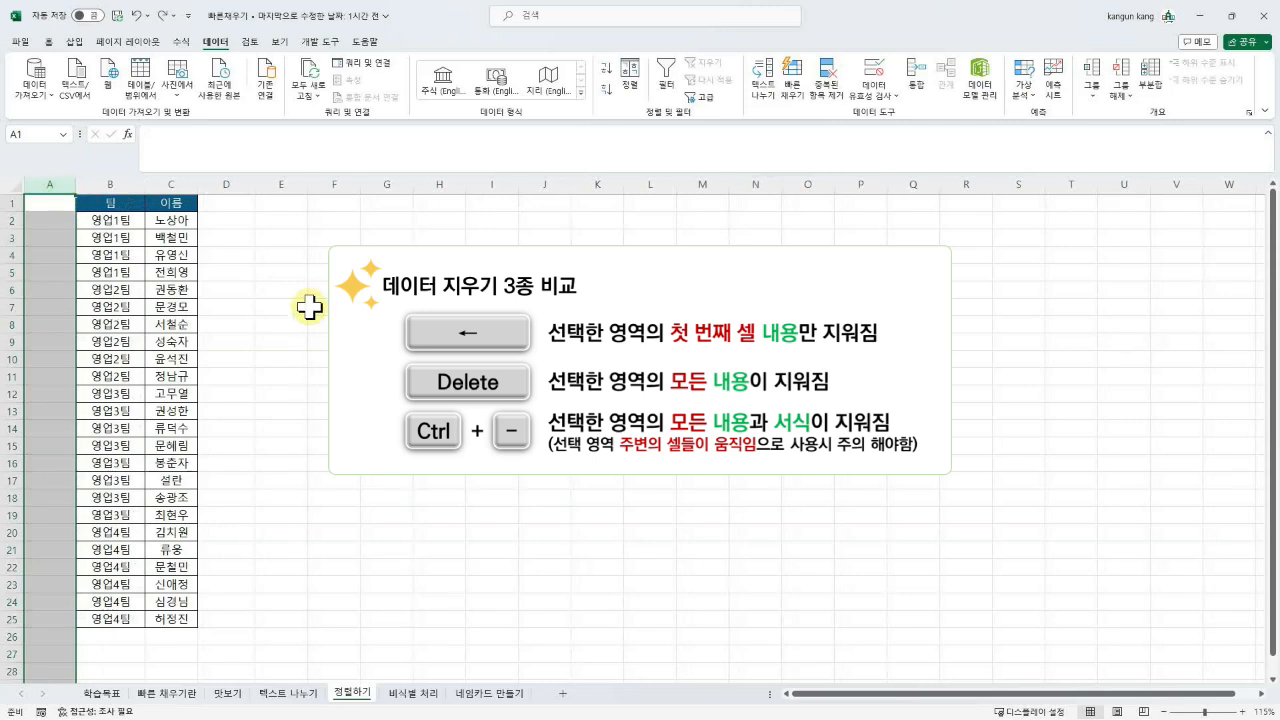
{"action": "key", "text": "ctrl+minus"}
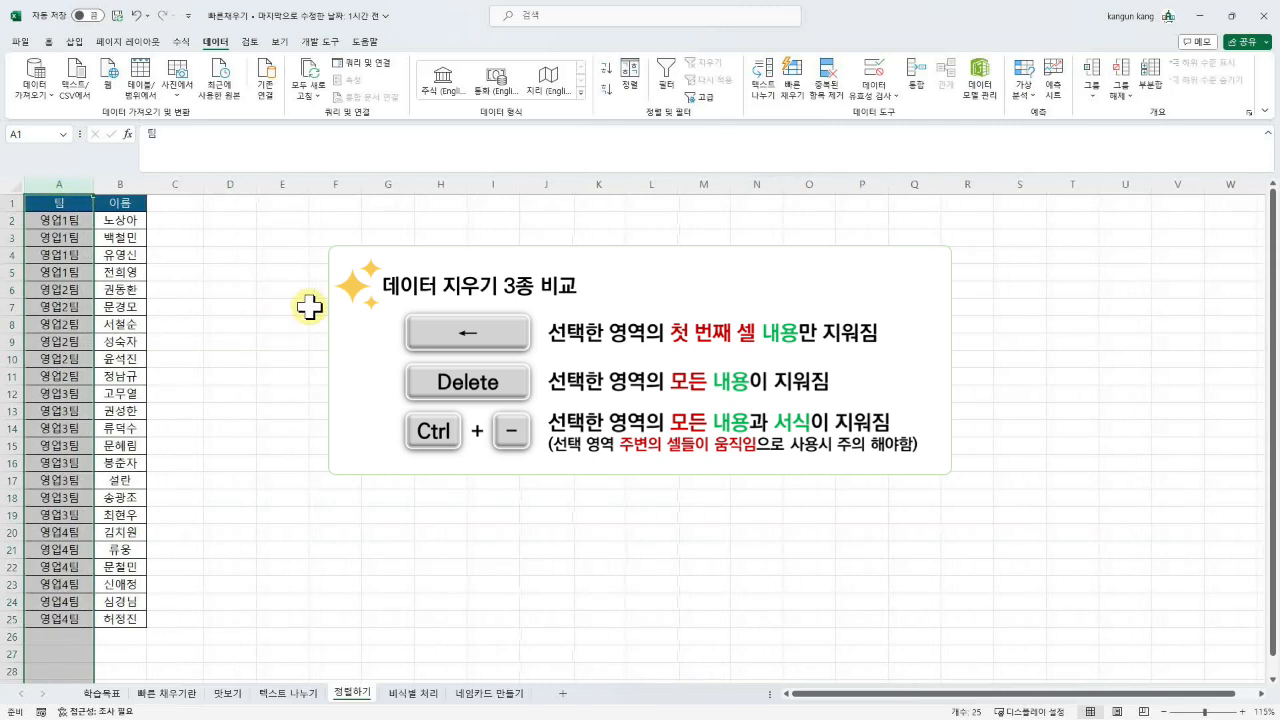
{"action": "left_click", "coordinate": [181, 180]}
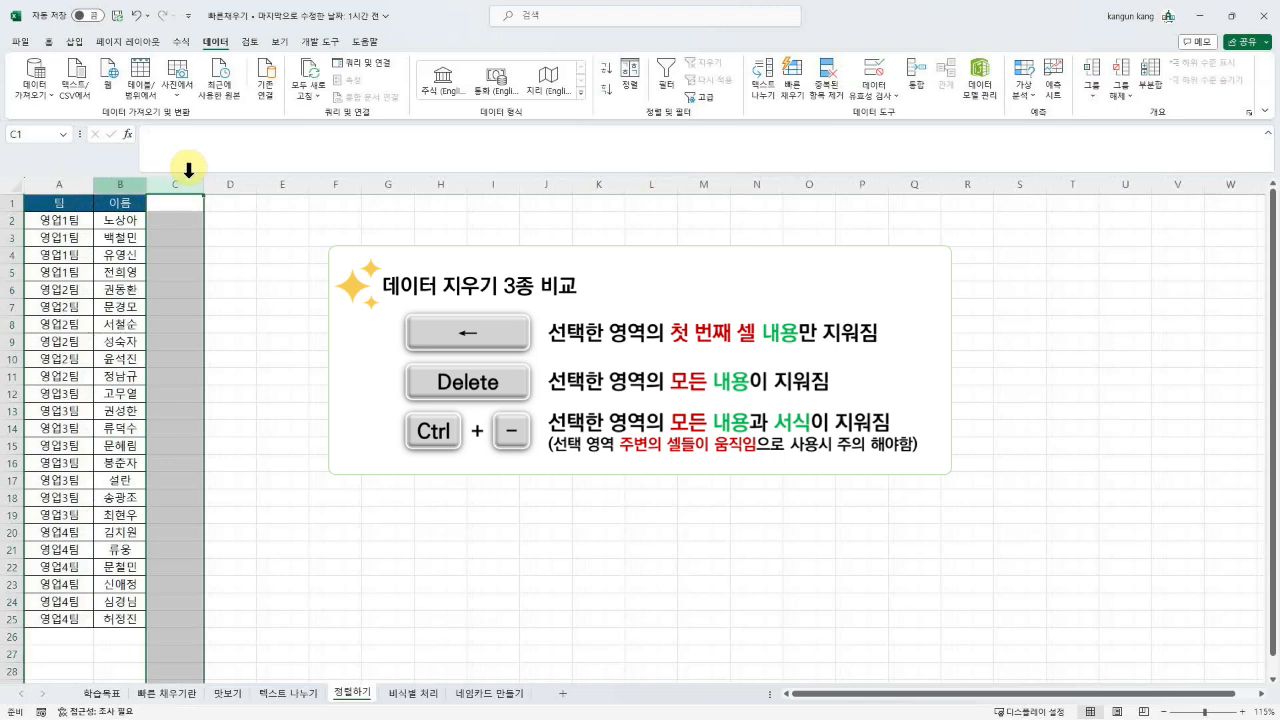
{"action": "left_click", "coordinate": [66, 186]}
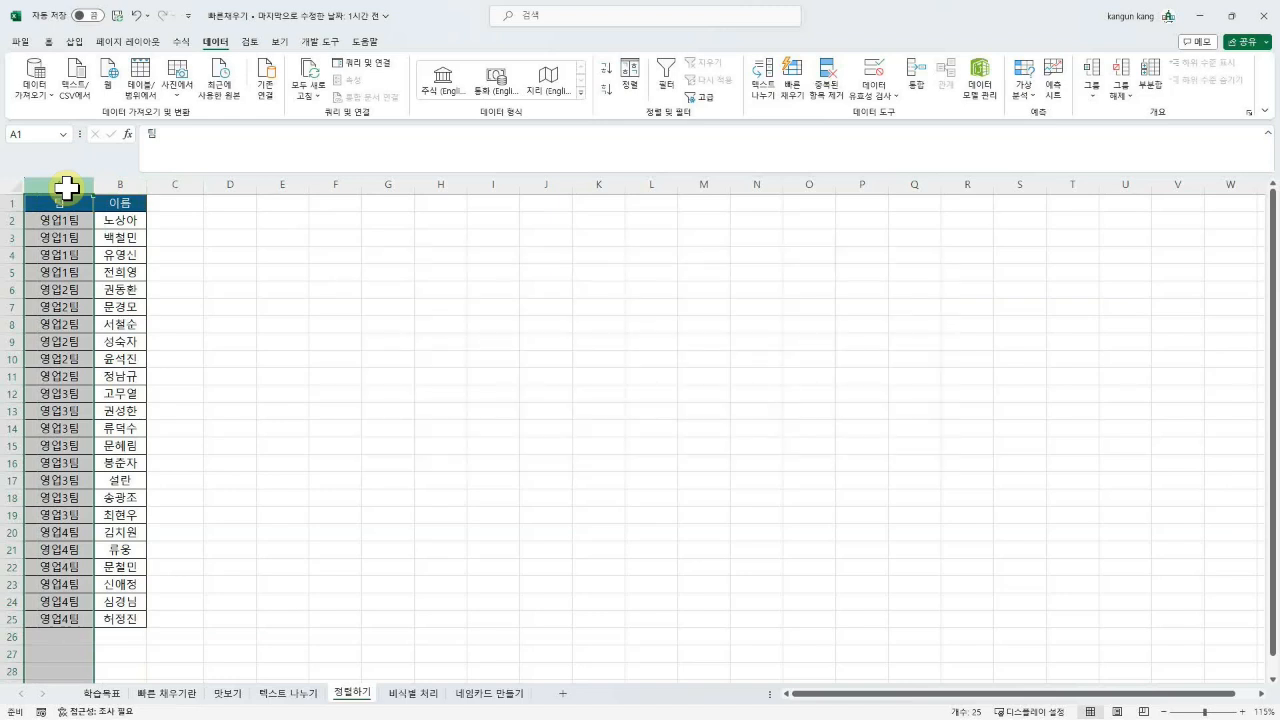
{"action": "key", "text": "ctrl+plus"}
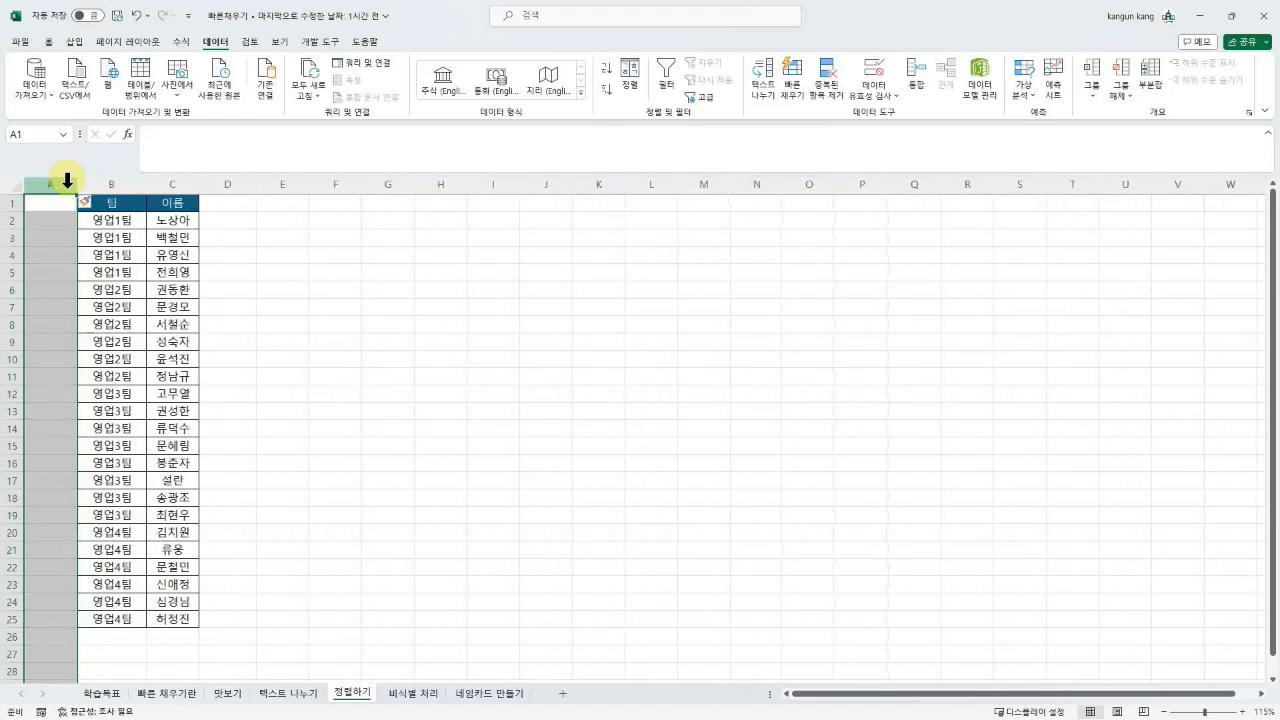
{"action": "left_click", "coordinate": [12, 341]}
{"action": "key", "text": "ctrl+plus"}
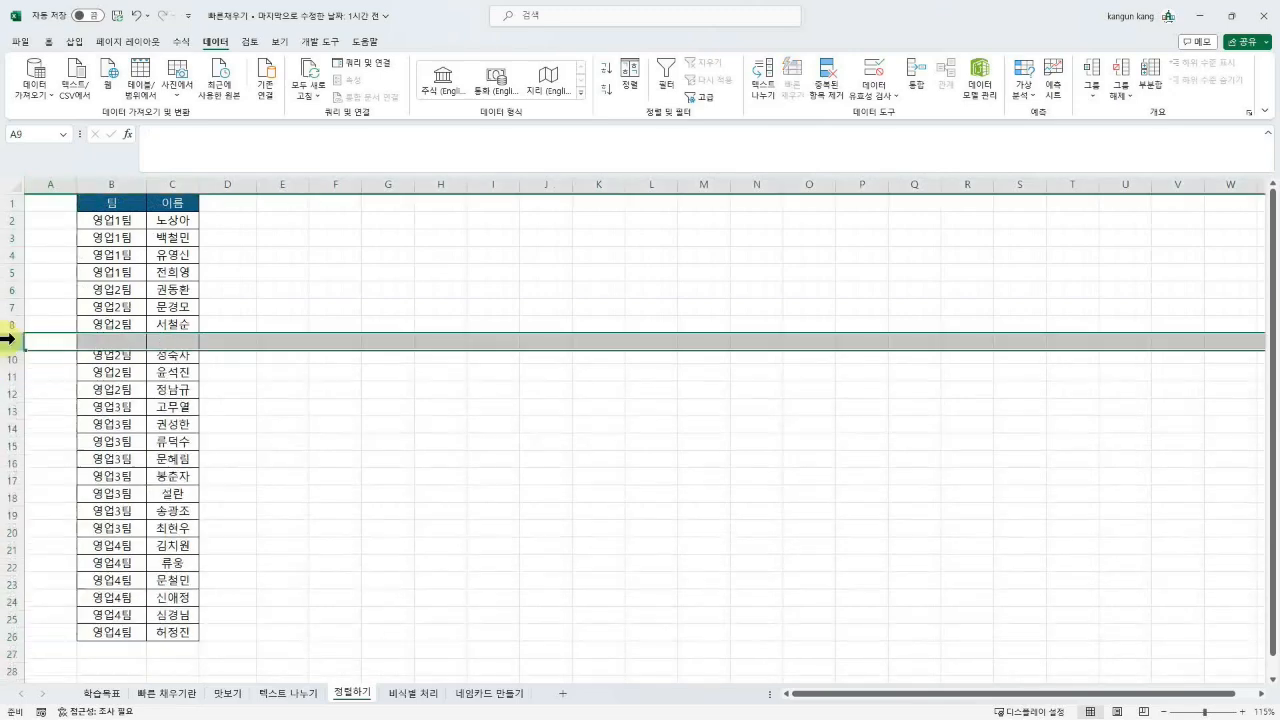
{"action": "key", "text": "ctrl+minus"}
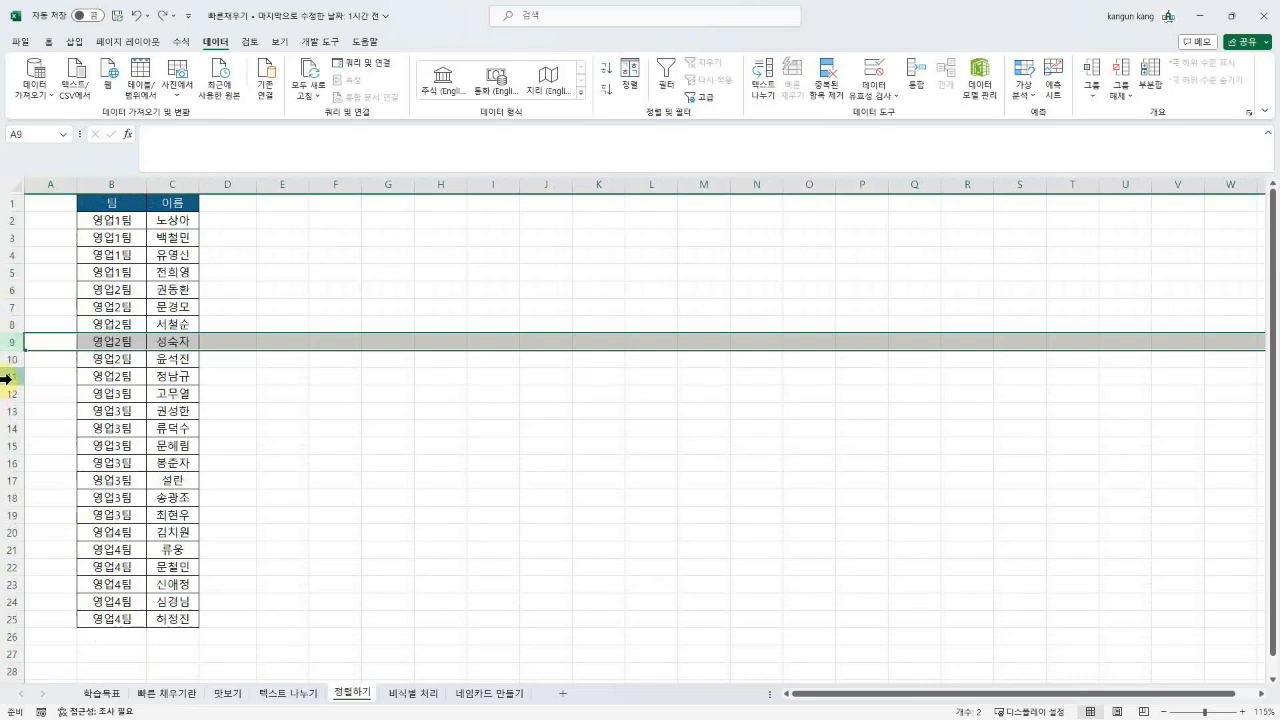
{"action": "left_click", "coordinate": [6, 377]}
{"action": "key", "text": "ctrl+plus"}
{"action": "key", "text": "ctrl+minus"}
{"action": "left_click", "coordinate": [215, 359]}
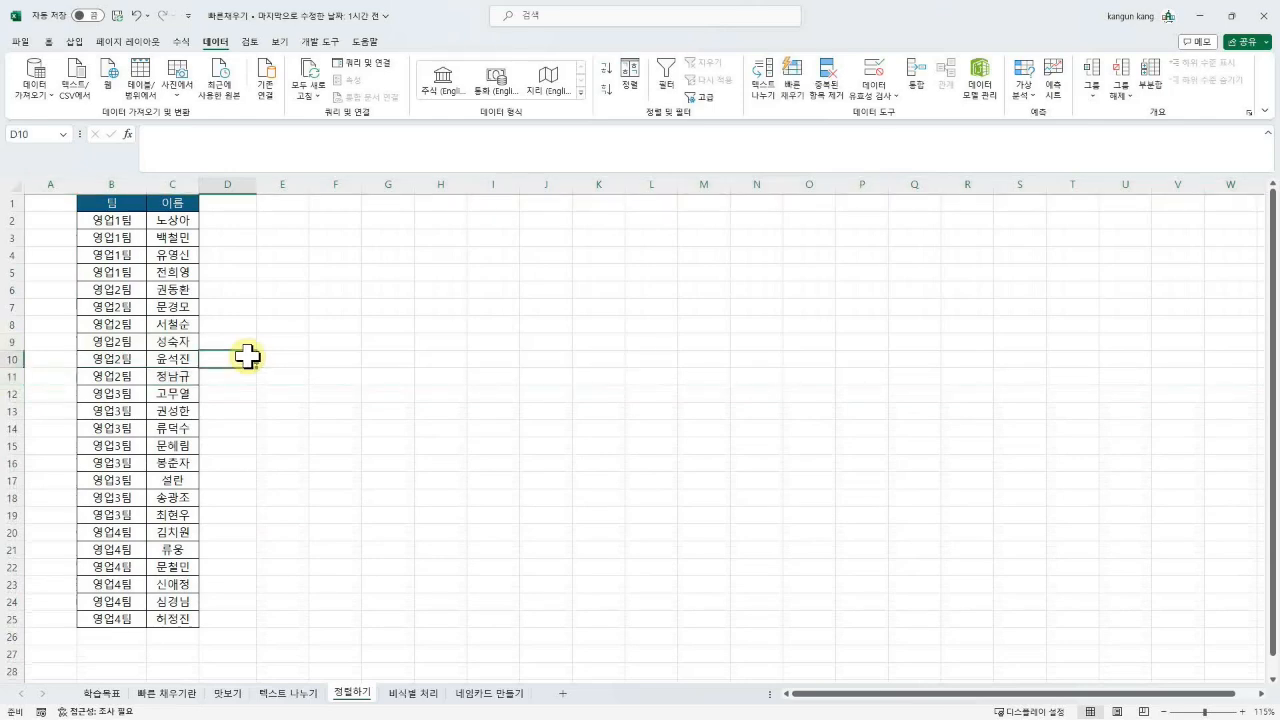
{"action": "left_click", "coordinate": [63, 184]}
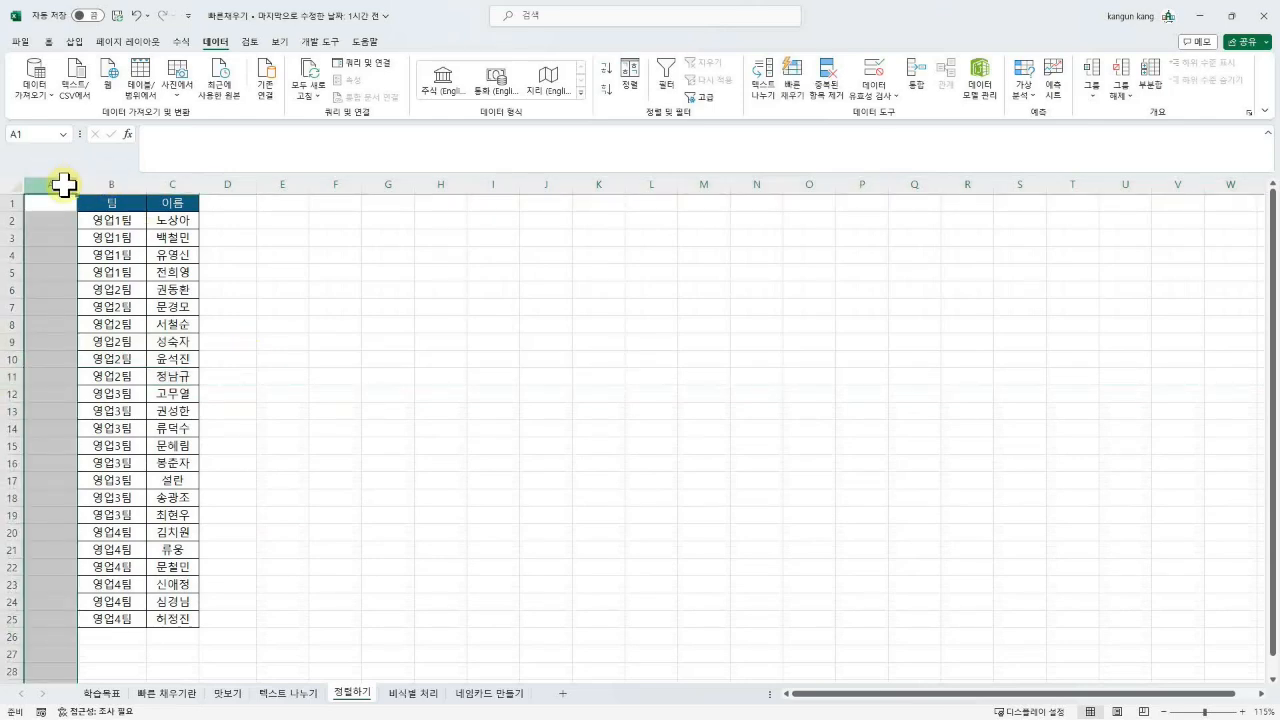
{"action": "key", "text": "ctrl+minus"}
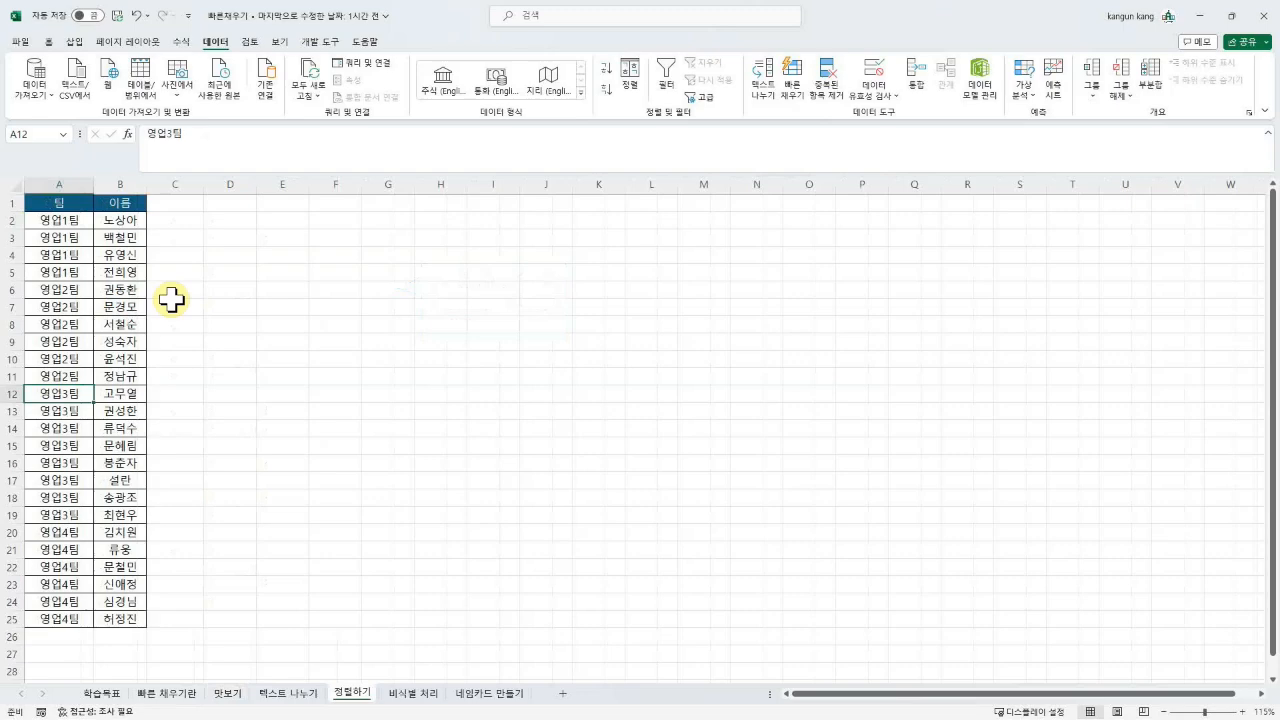
Step: Add the header 참석자명단 in C1, enter one name(team) example, and Flash Fill the column
{"action": "left_click", "coordinate": [296, 692]}
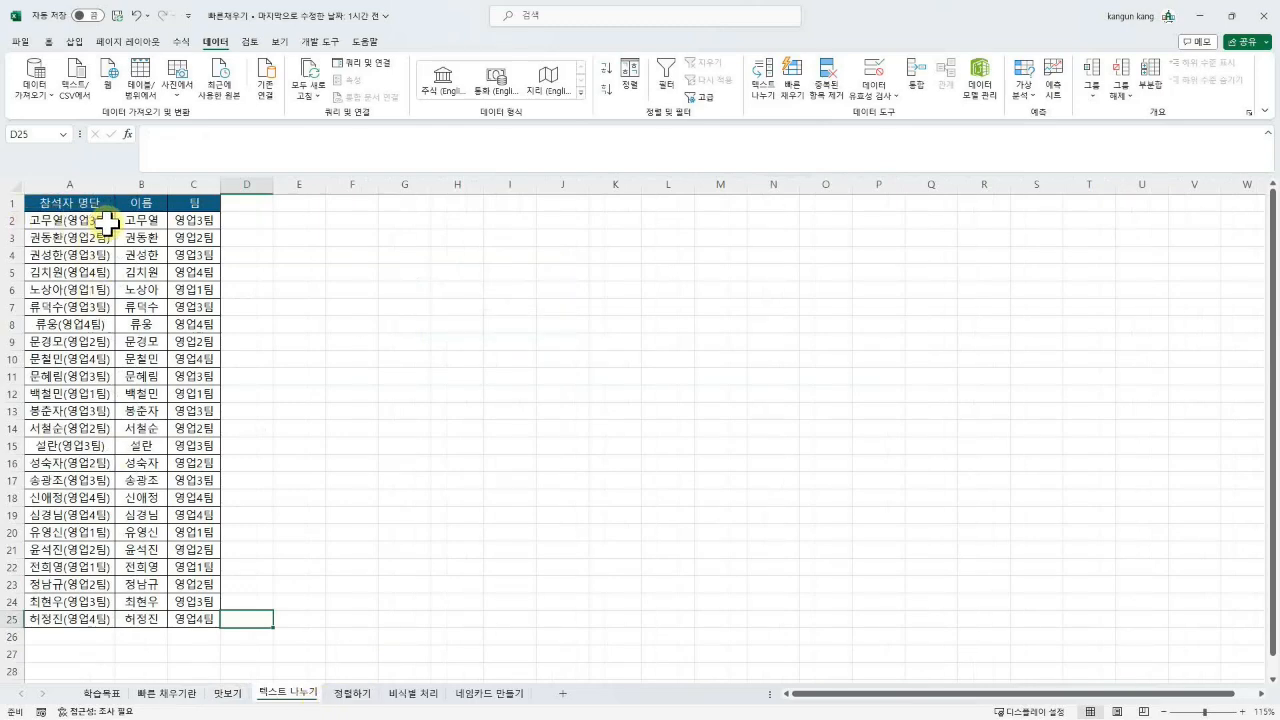
{"action": "left_click", "coordinate": [356, 694]}
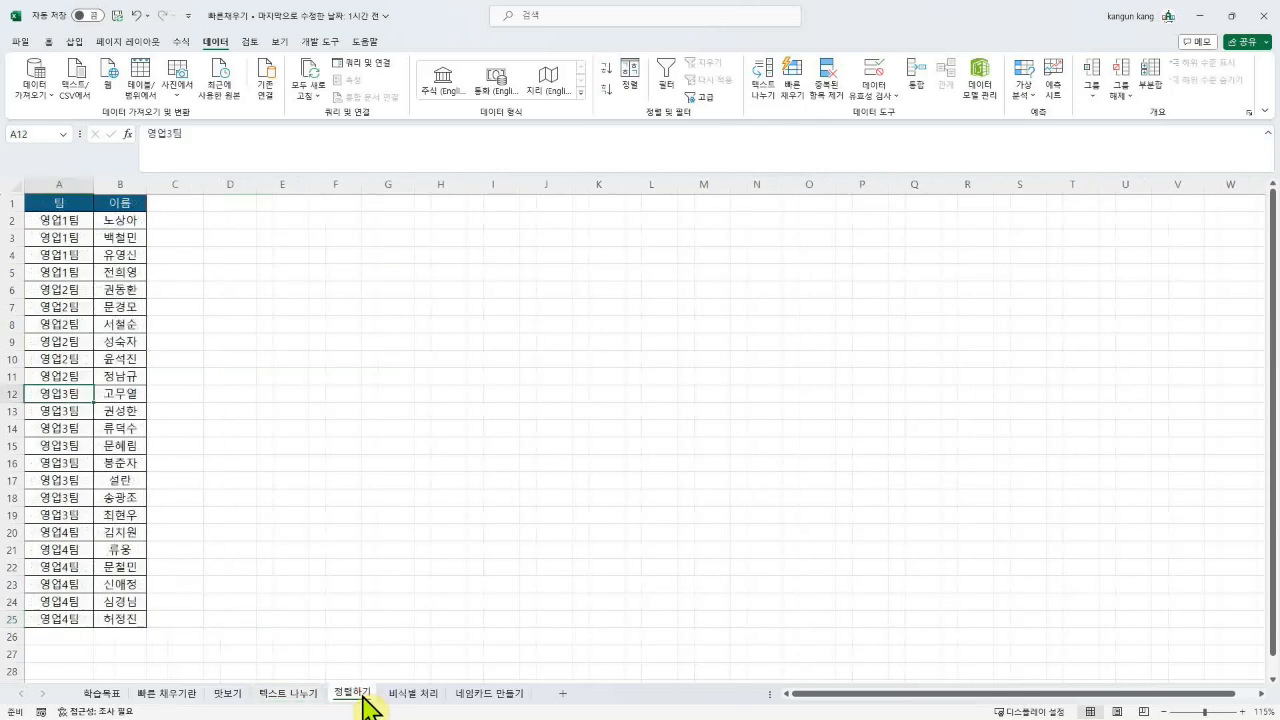
{"action": "left_click", "coordinate": [172, 220]}
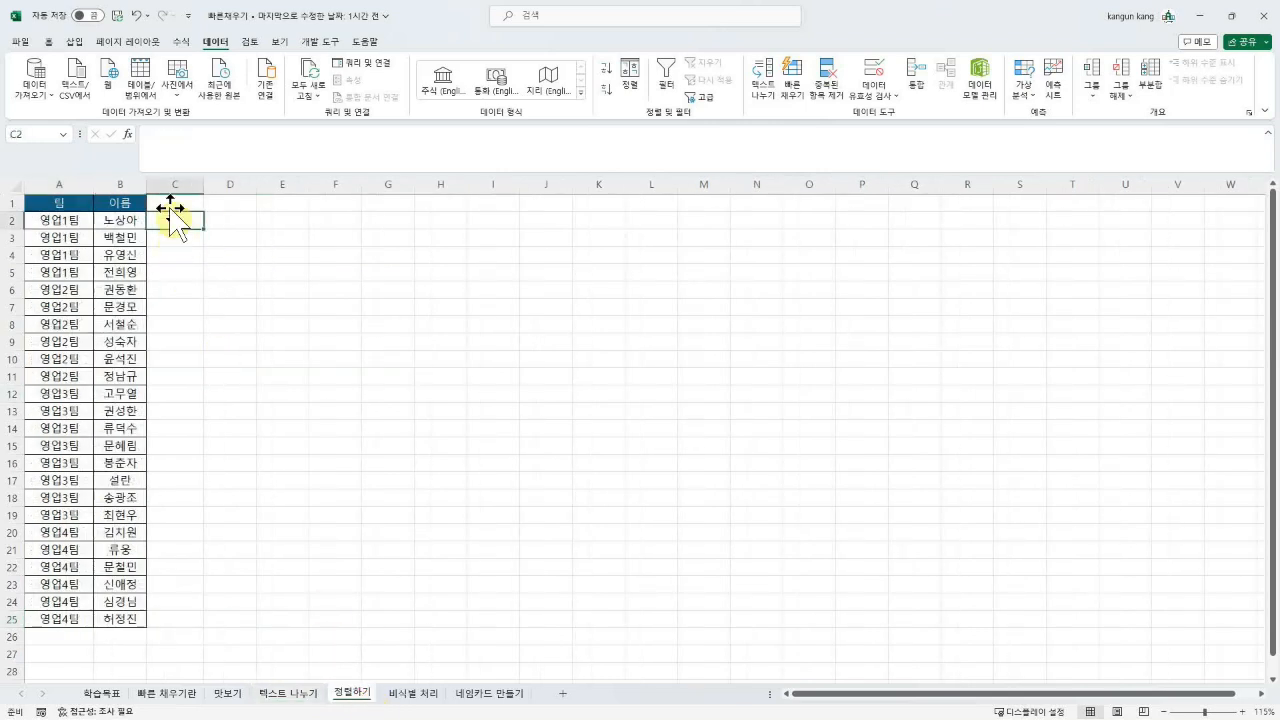
{"action": "left_click", "coordinate": [174, 201]}
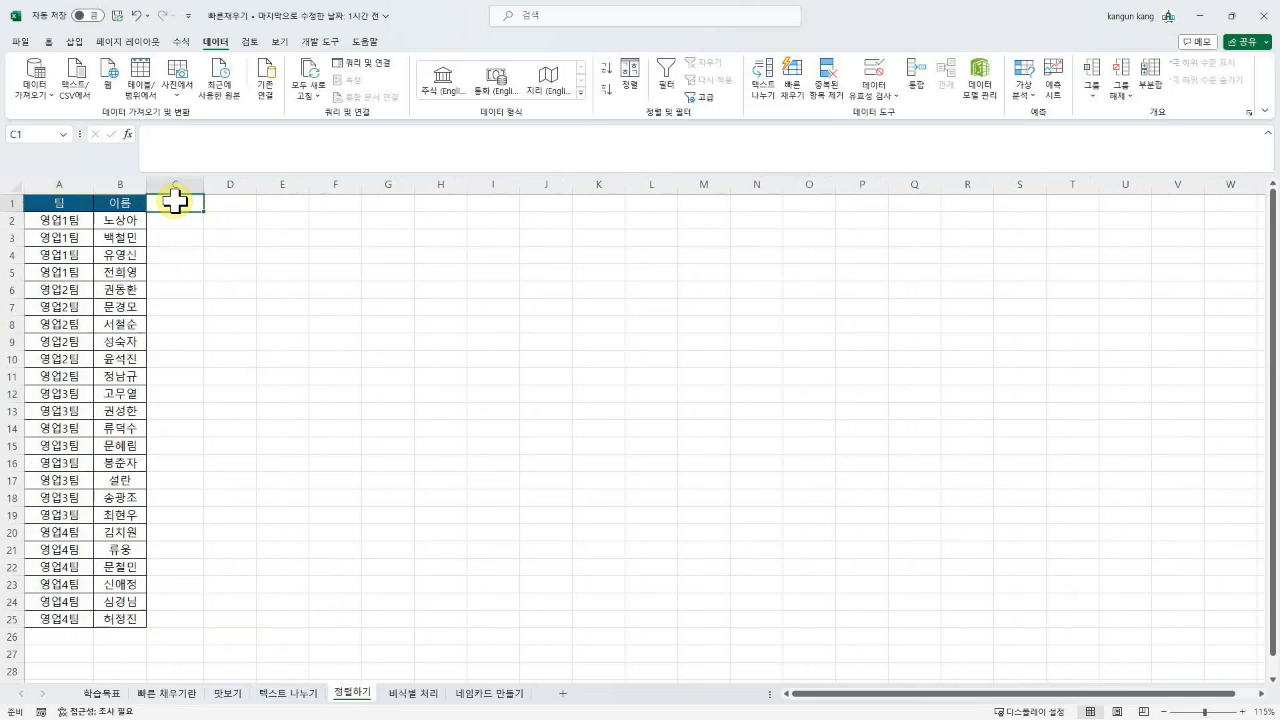
{"action": "type", "text": "참석자명단"}
{"action": "key", "text": "Return"}
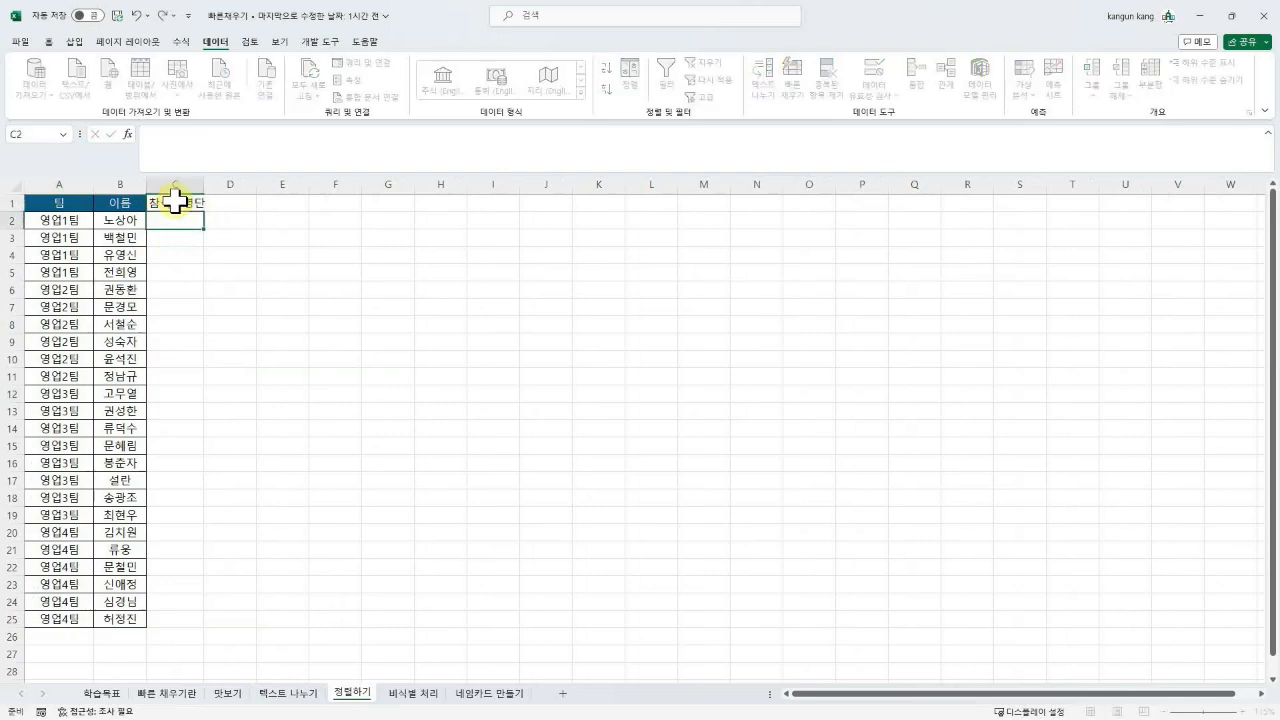
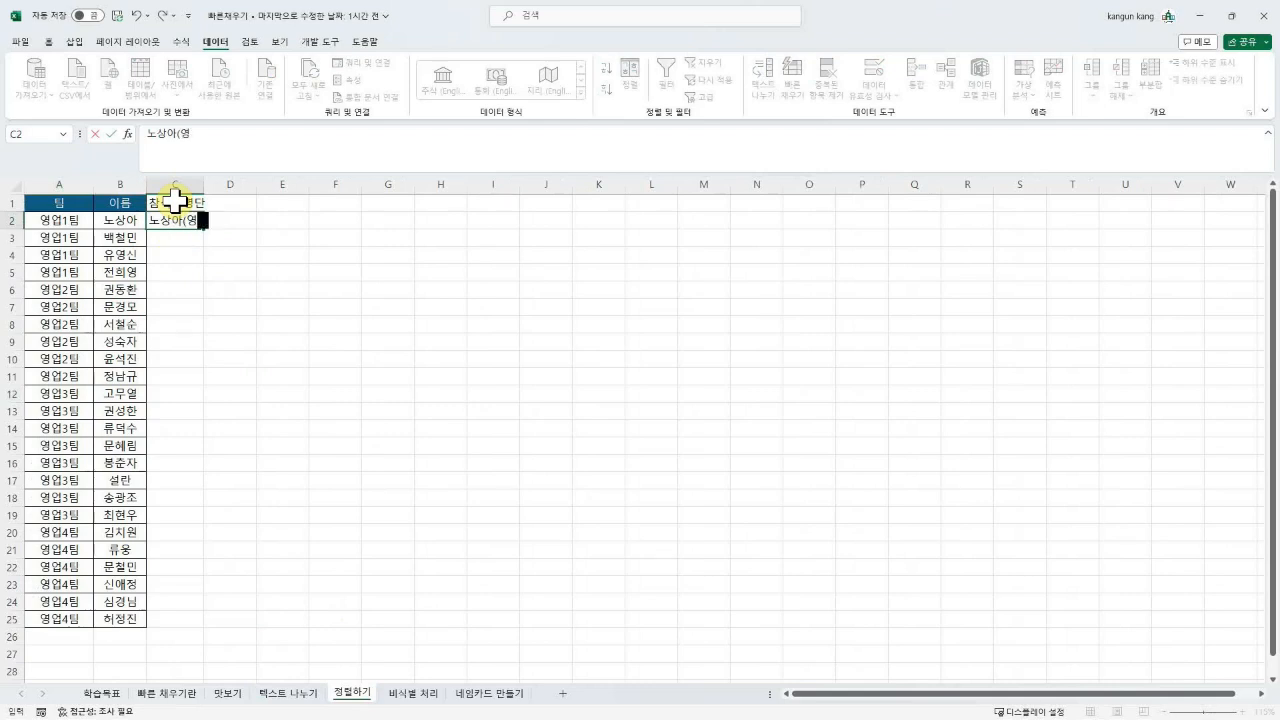
{"action": "type", "text": "업1팀)"}
{"action": "key", "text": "Return"}
{"action": "key", "text": "ctrl+e"}
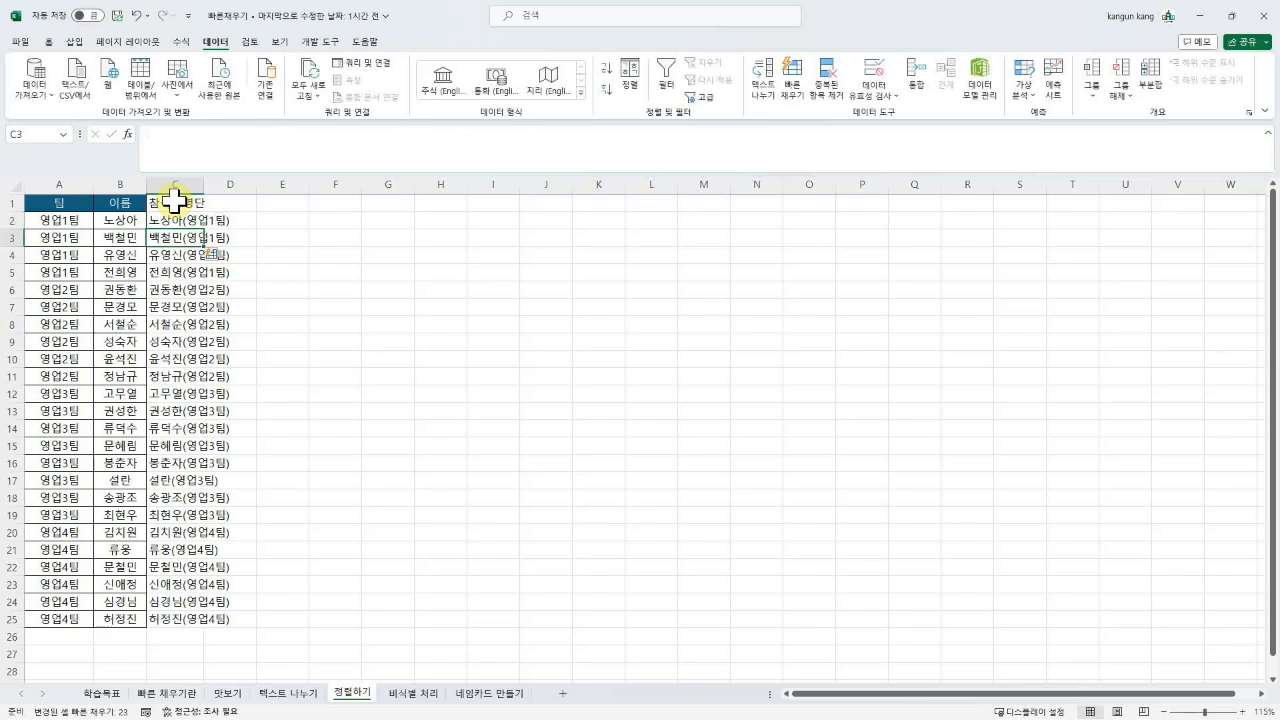
Step: Copy the 이름 column's formatting from B1:B25 onto column C with Format Painter
{"action": "left_click_drag", "start_coordinate": [117, 203], "coordinate": [137, 624]}
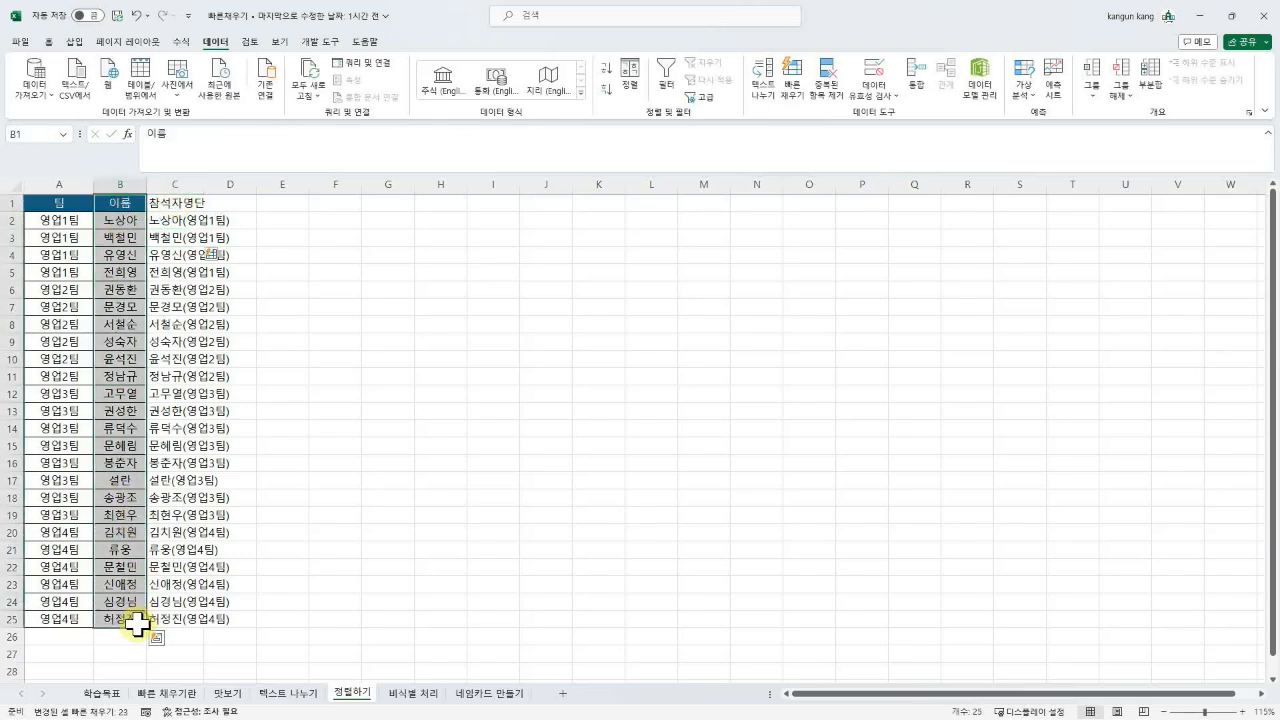
{"action": "left_click", "coordinate": [48, 42]}
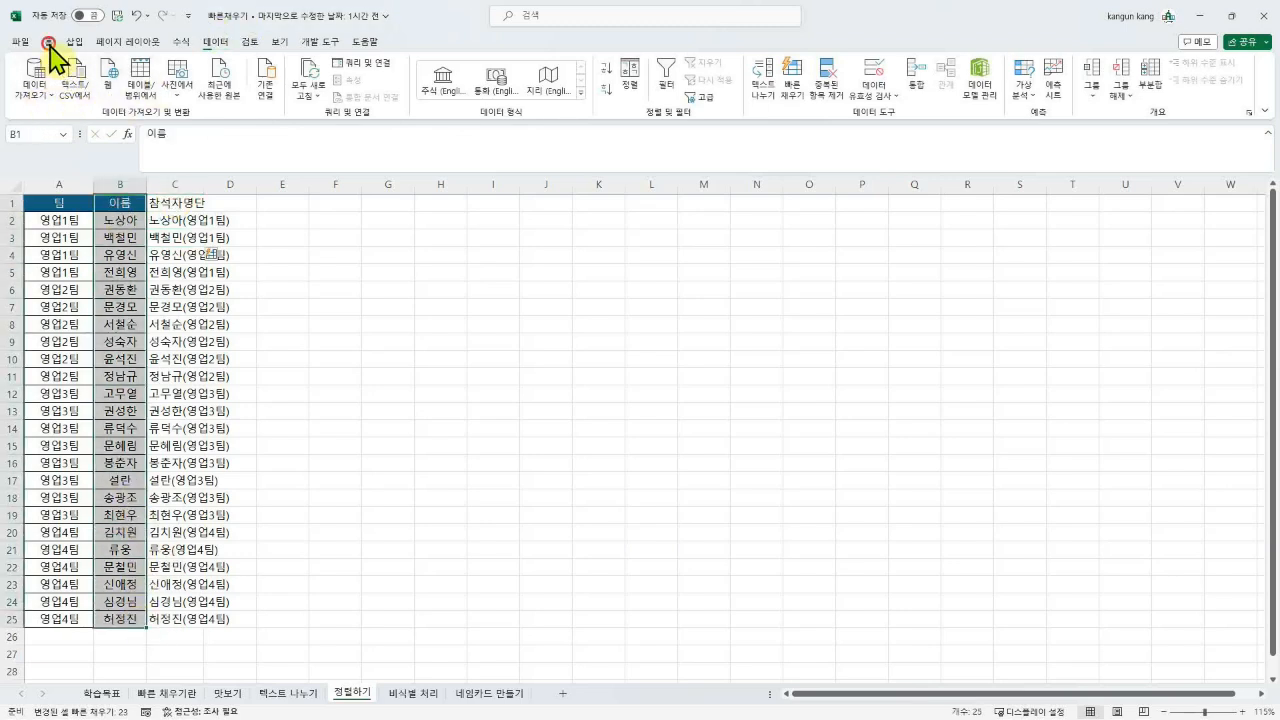
{"action": "left_click", "coordinate": [78, 97]}
{"action": "left_click_drag", "start_coordinate": [185, 200], "coordinate": [195, 618]}
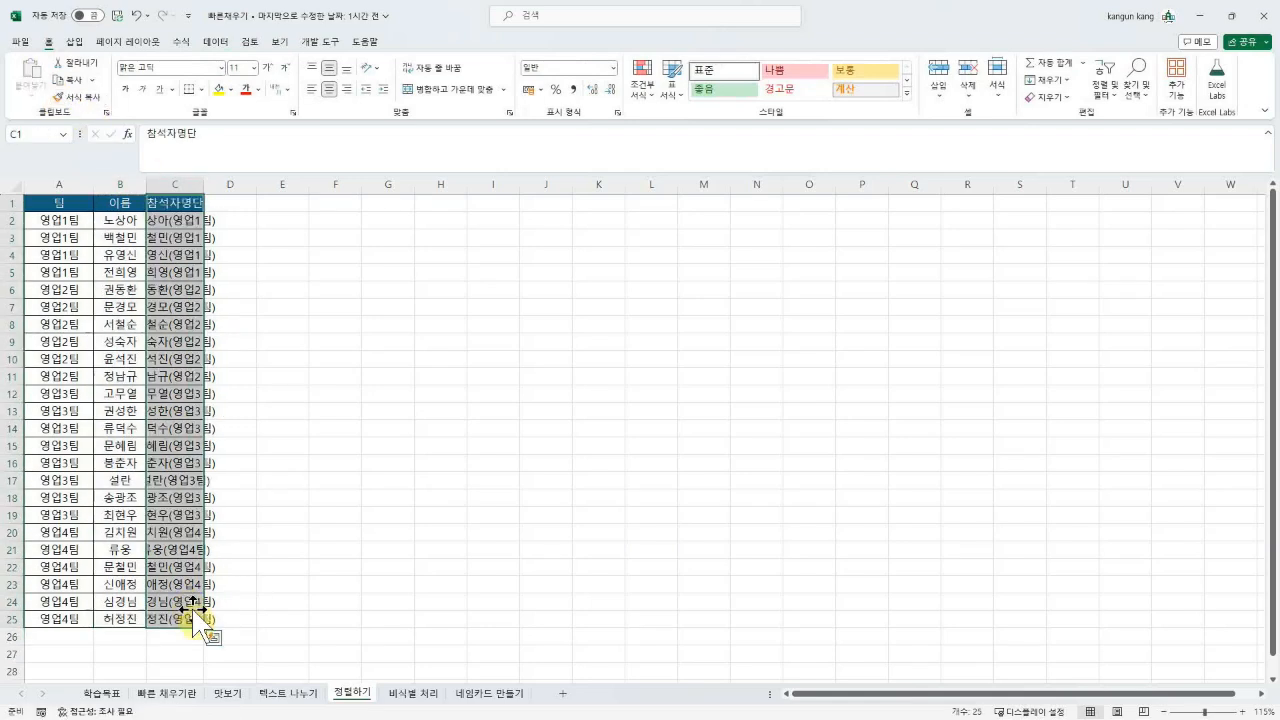
{"action": "left_click", "coordinate": [171, 187]}
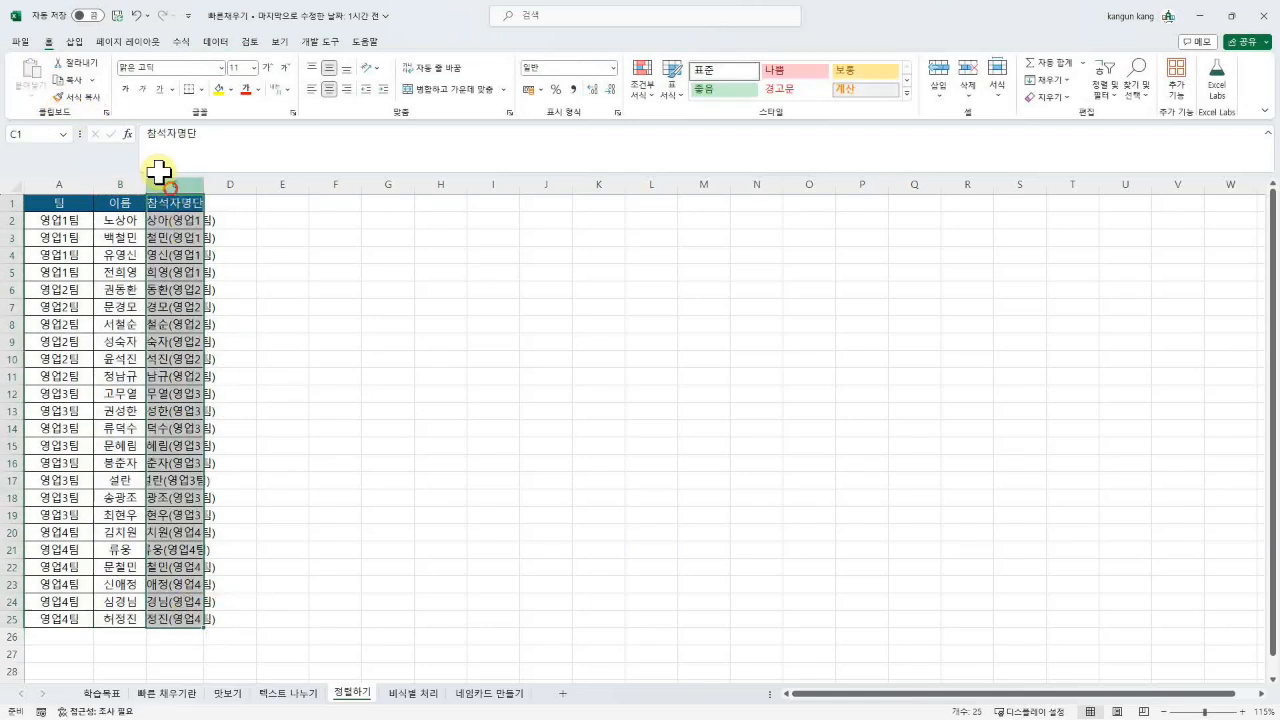
Step: Auto-fit column C so every name(team) entry in 참석자명단 fits
{"action": "left_click", "coordinate": [223, 205]}
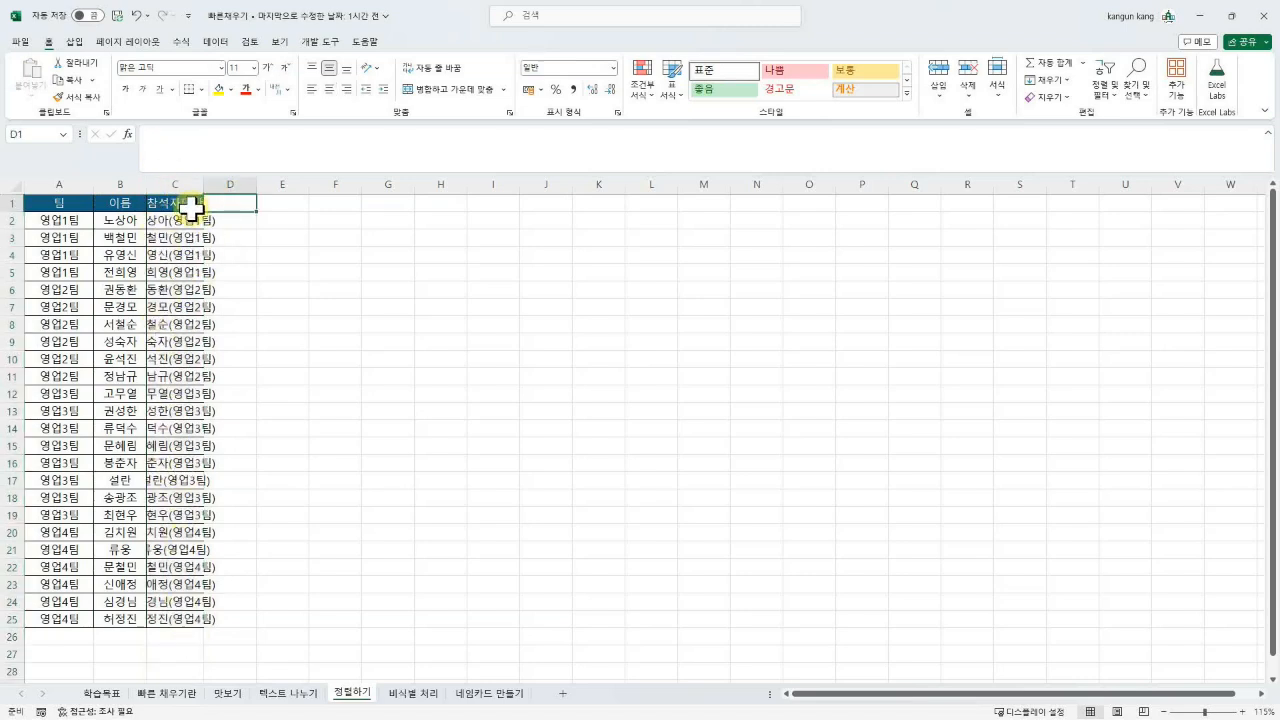
{"action": "left_click", "coordinate": [184, 216]}
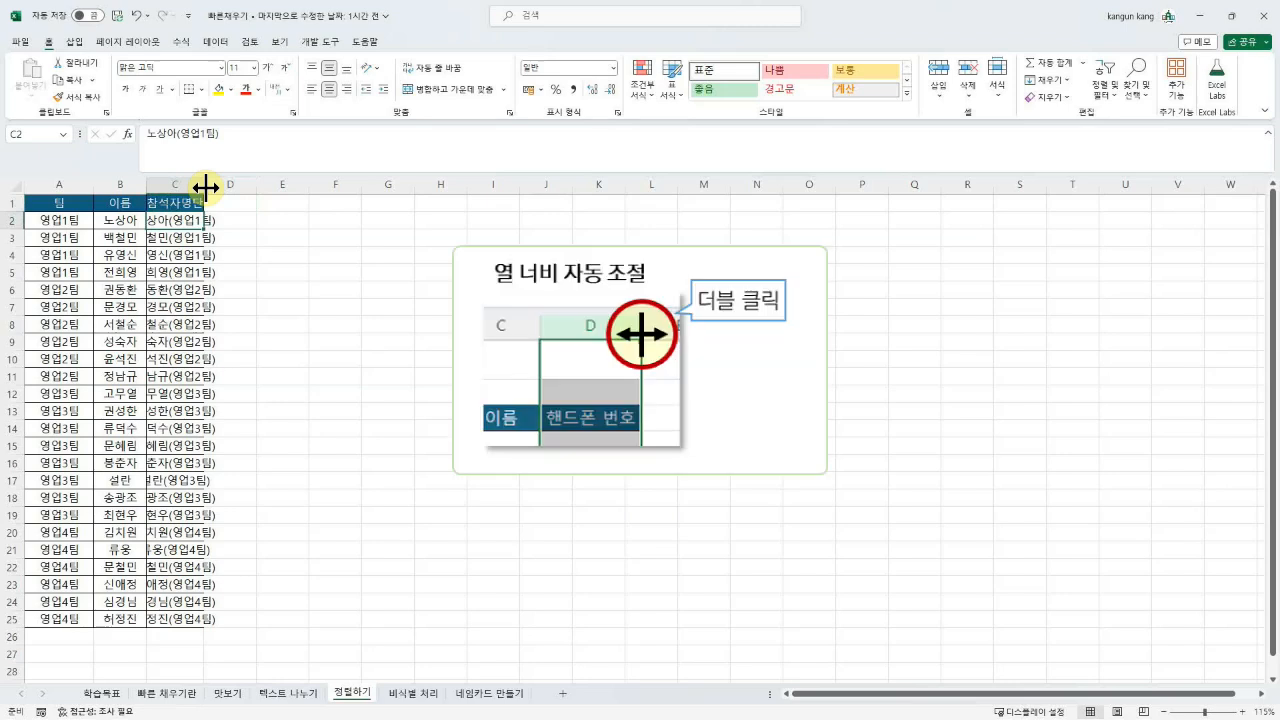
{"action": "double_click", "coordinate": [205, 186]}
{"action": "left_click", "coordinate": [195, 307]}
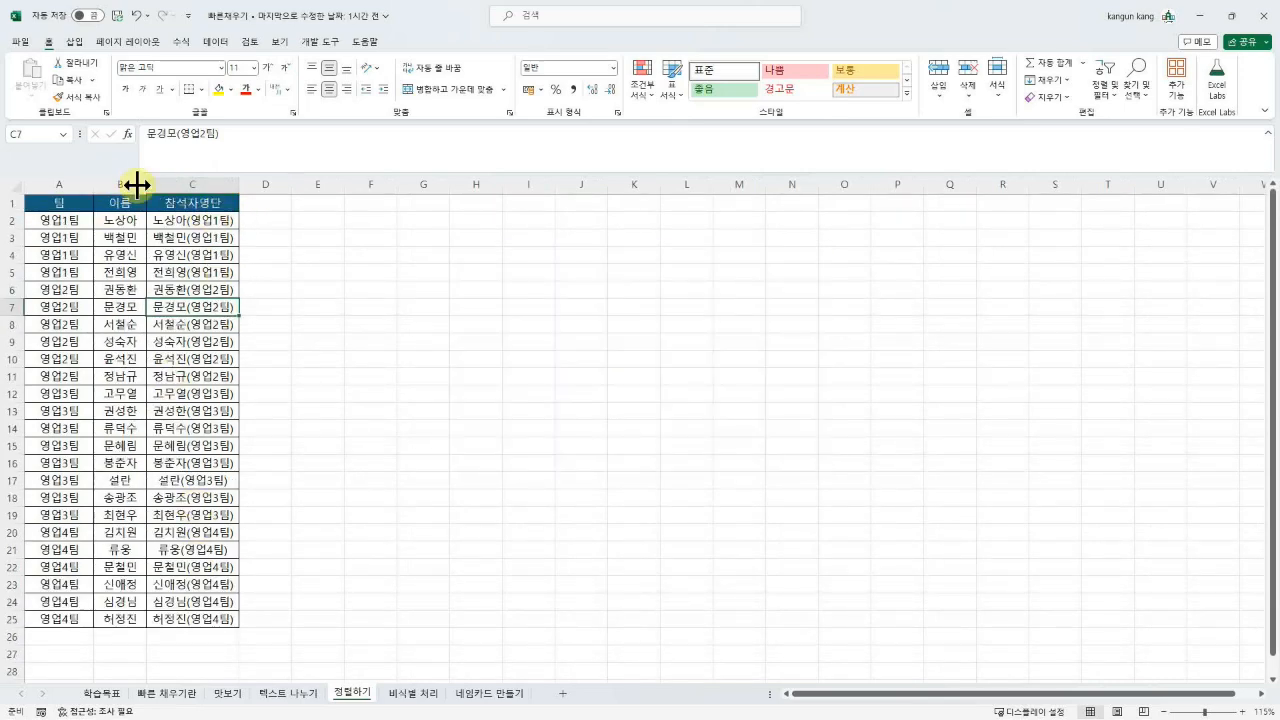
{"action": "left_click_drag", "start_coordinate": [123, 184], "coordinate": [57, 190]}
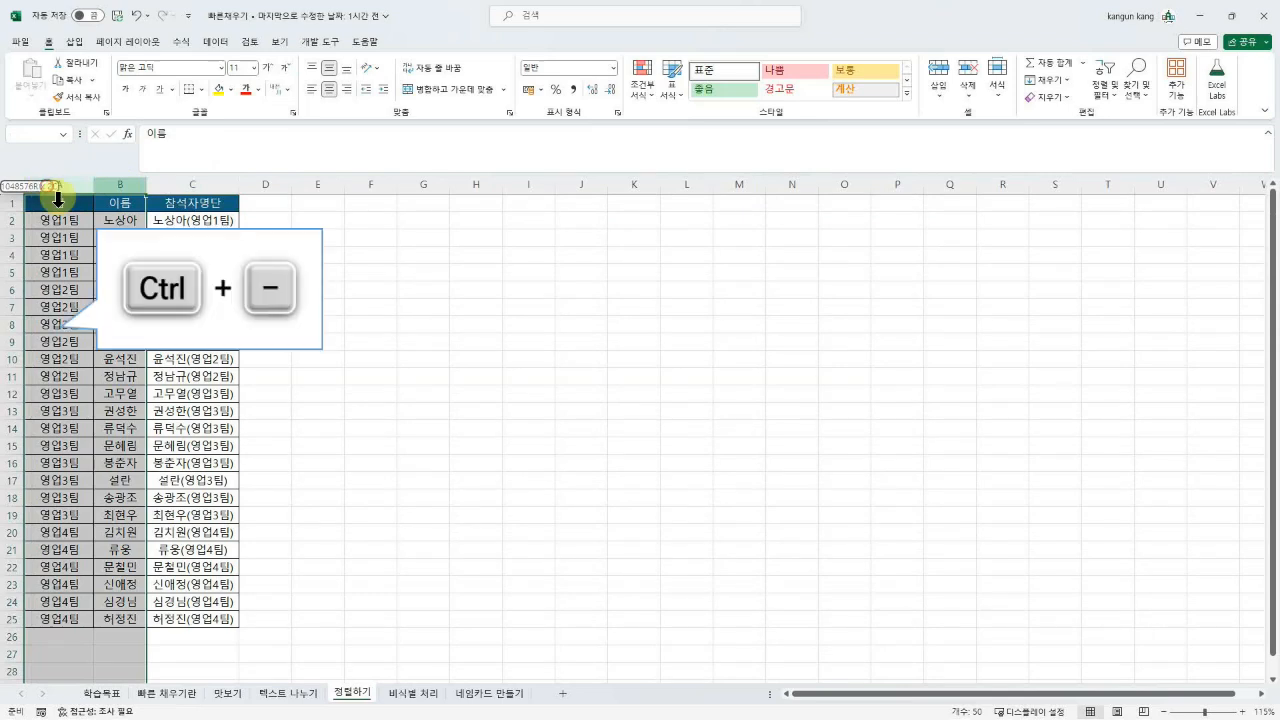
Step: Delete the 팀 and 이름 columns and go to the 비식별 처리 sheet
{"action": "key", "text": "ctrl+minus"}
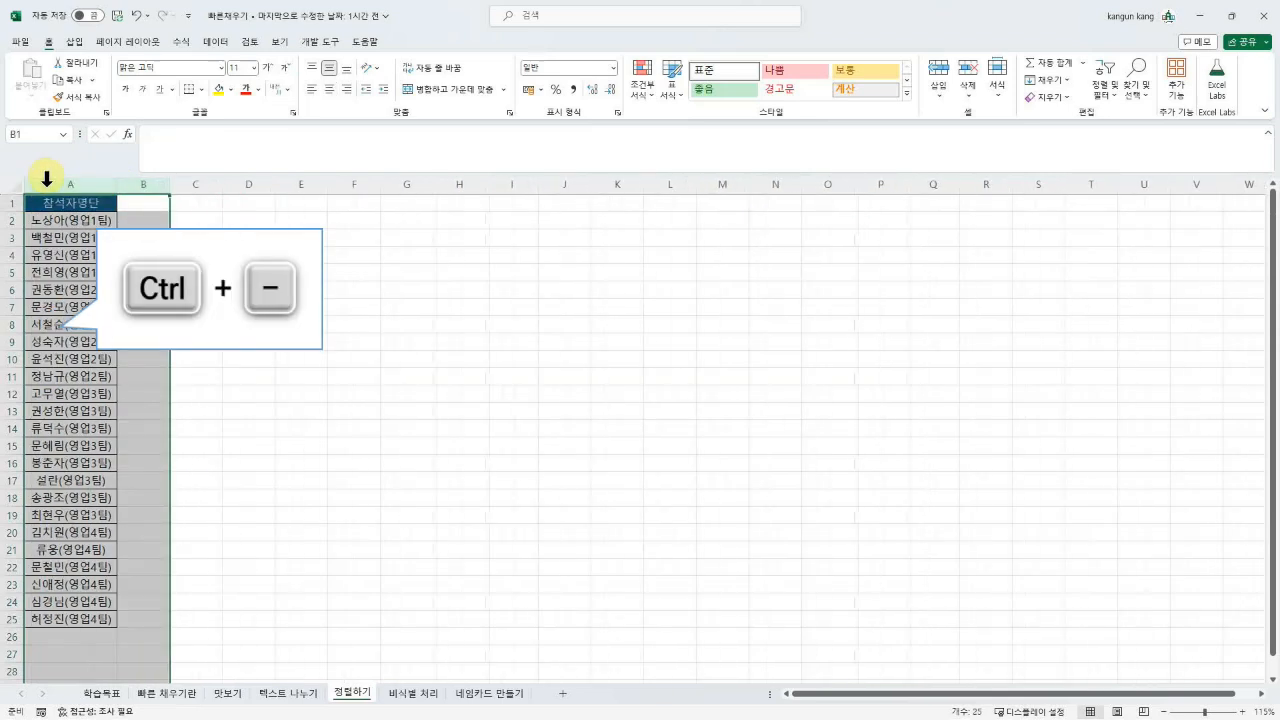
{"action": "left_click", "coordinate": [229, 335]}
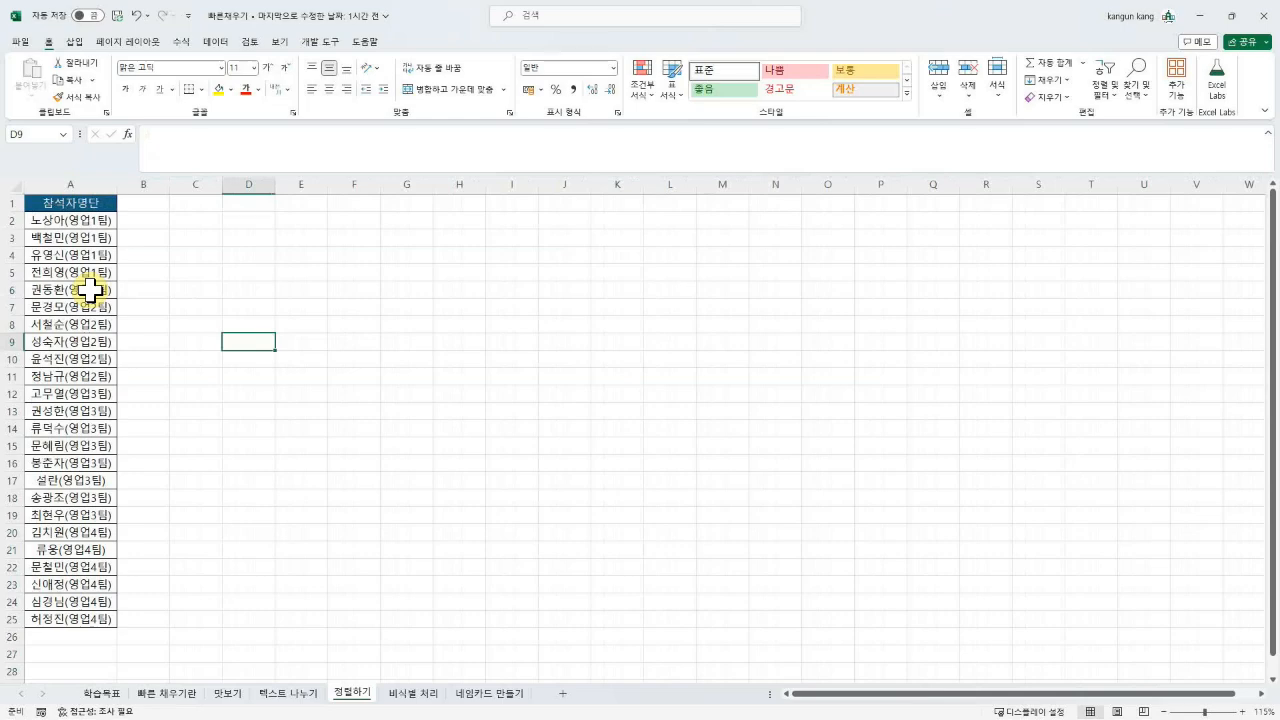
{"action": "left_click", "coordinate": [410, 693]}
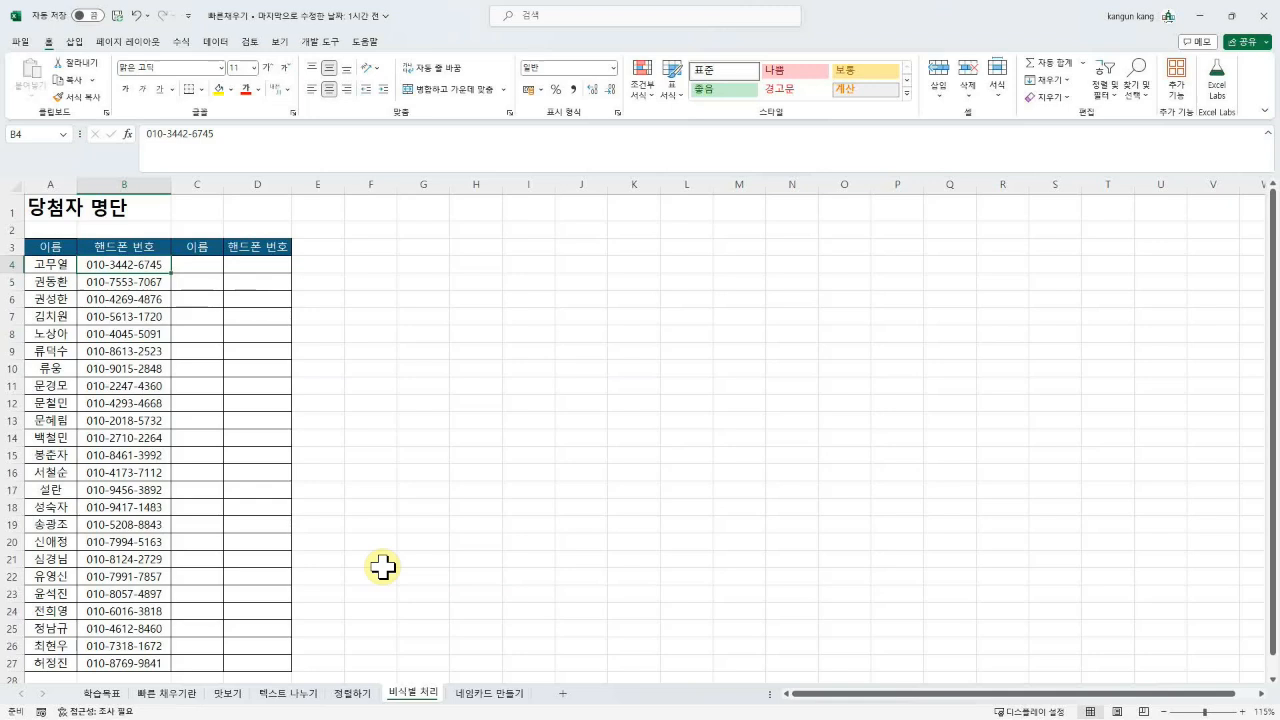
Step: Enter a starred example name in C4 and Flash Fill masked names for all 24 winners
{"action": "left_click", "coordinate": [205, 265]}
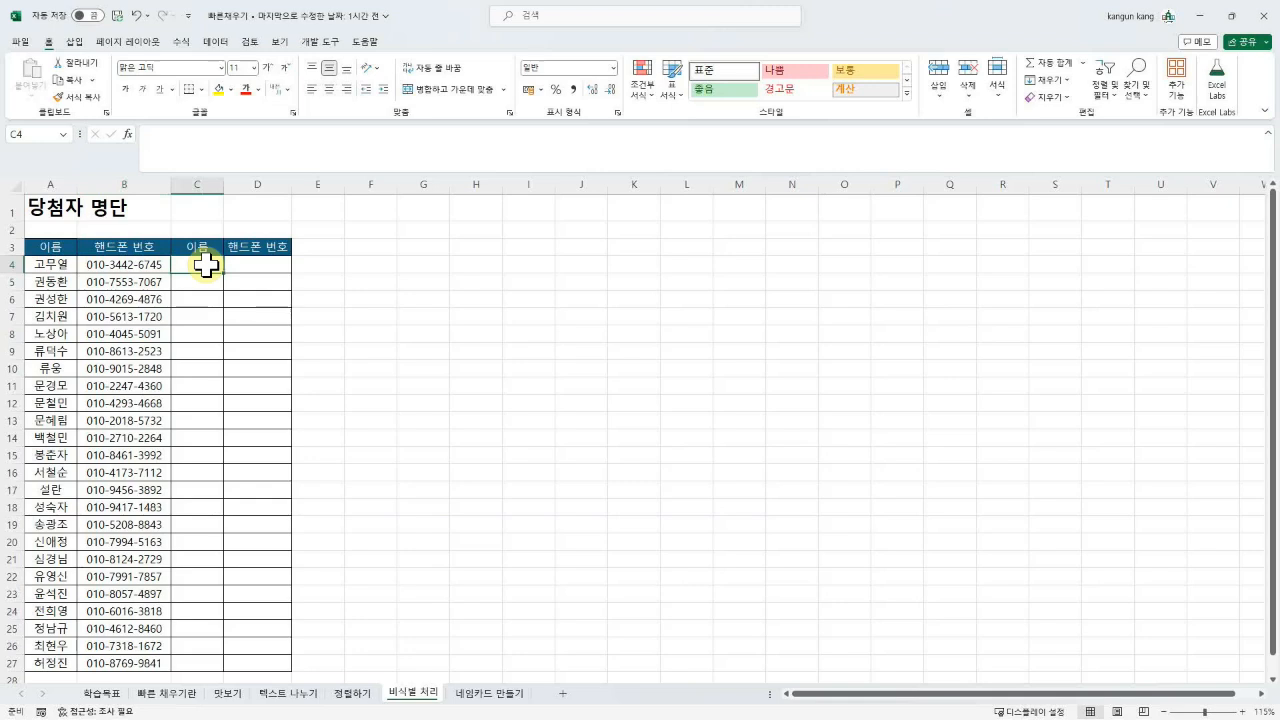
{"action": "type", "text": "고"}
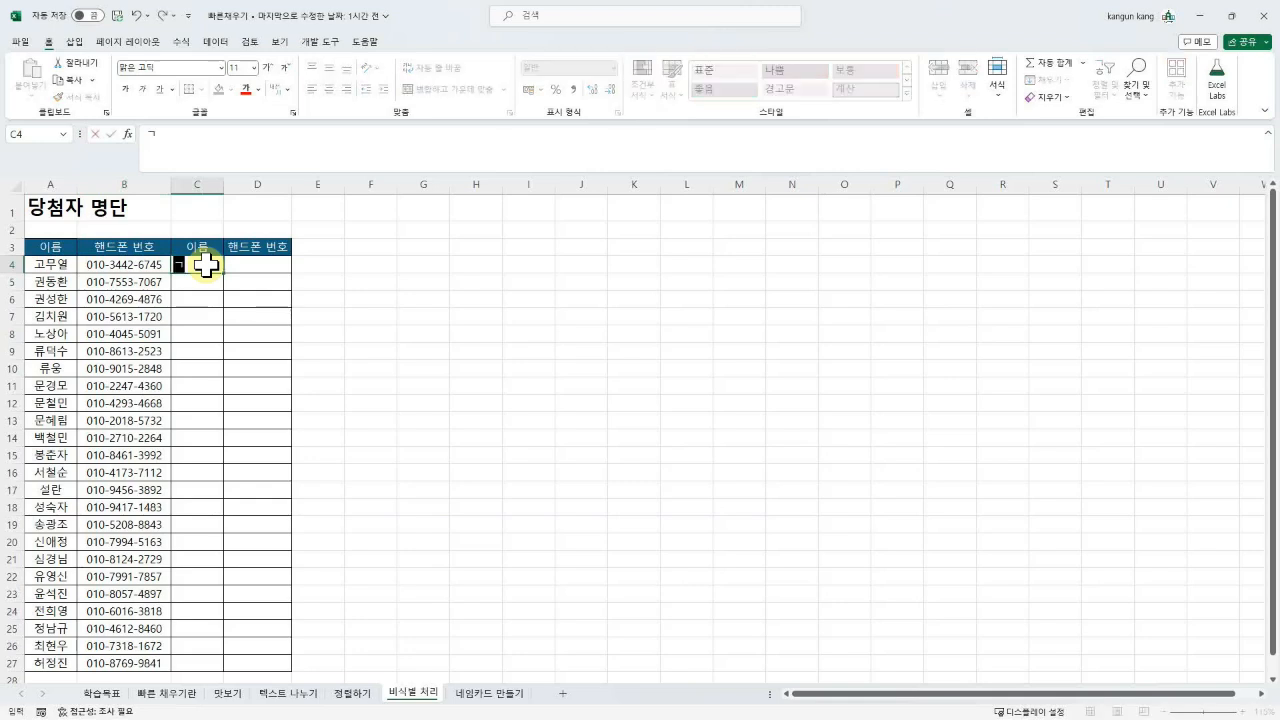
{"action": "type", "text": "*"}
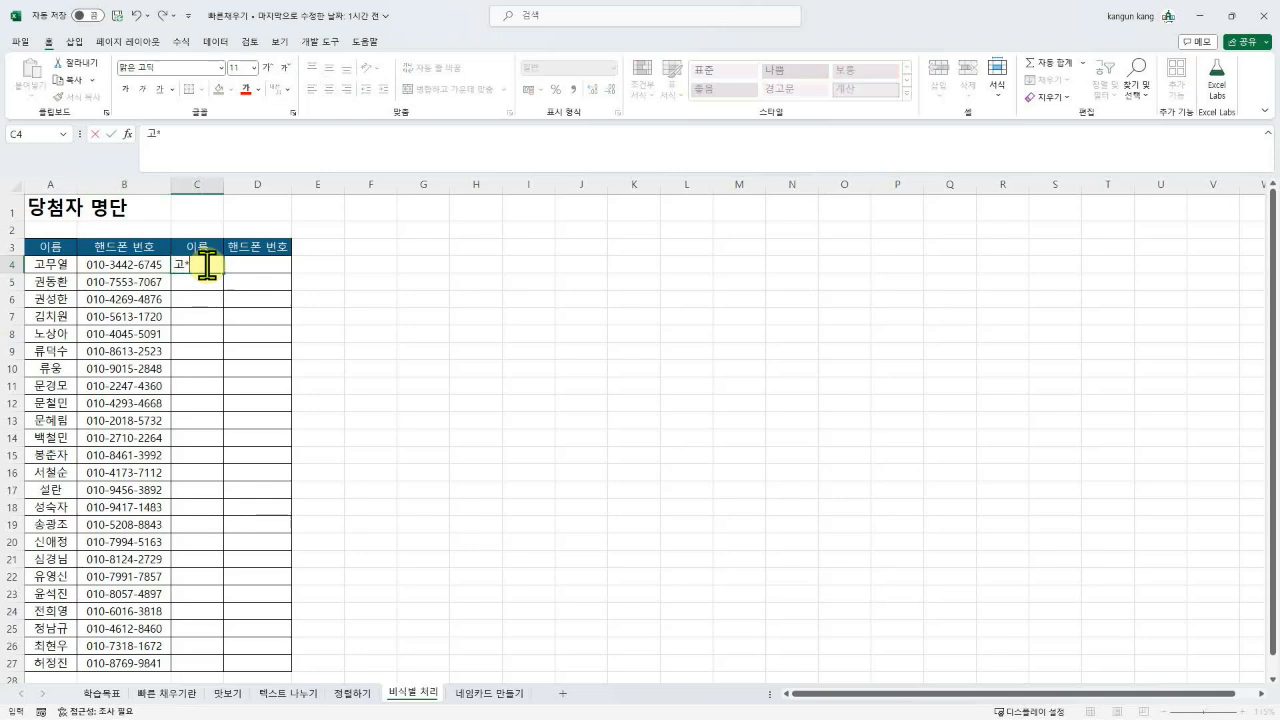
{"action": "key", "text": "Return"}
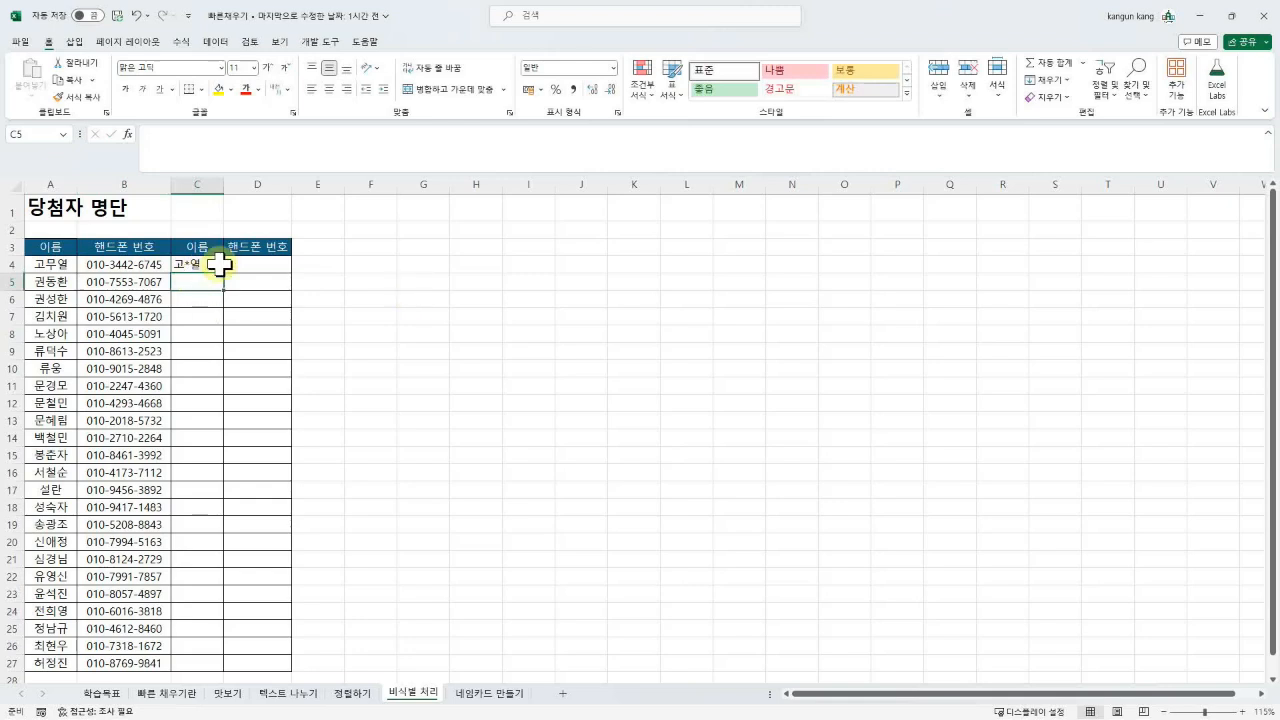
{"action": "key", "text": "ctrl+e"}
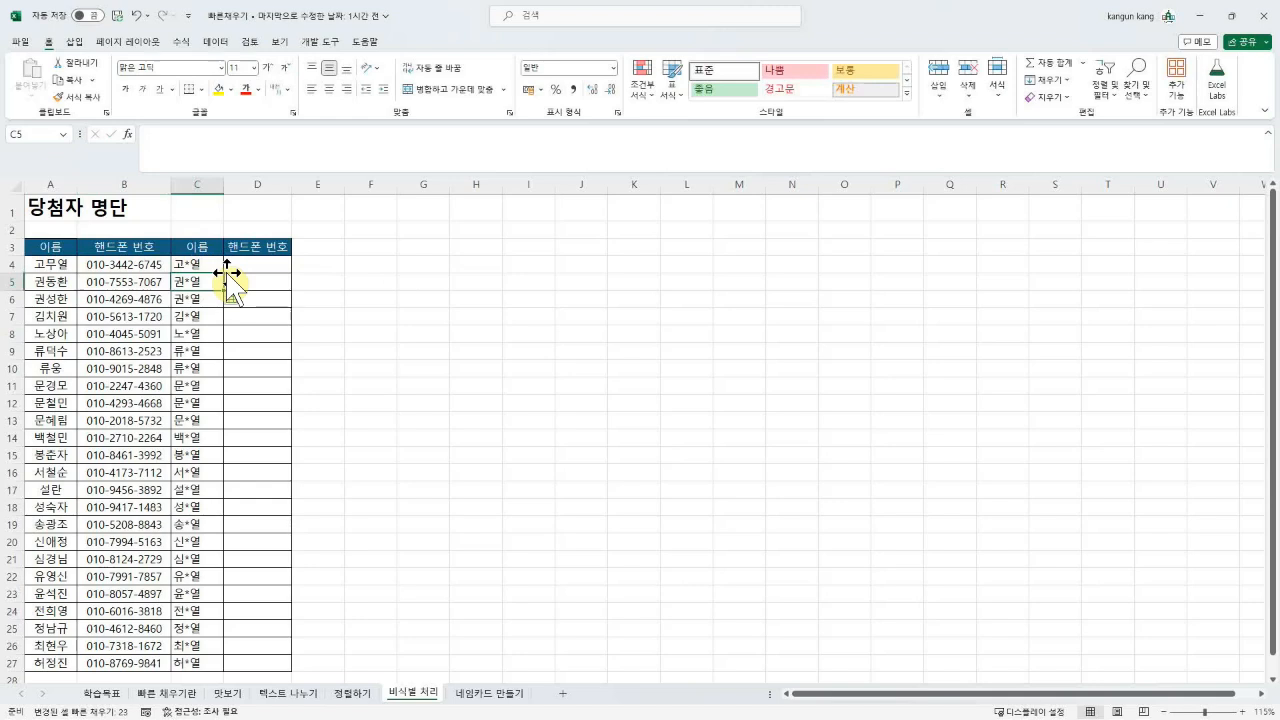
{"action": "left_click", "coordinate": [258, 265]}
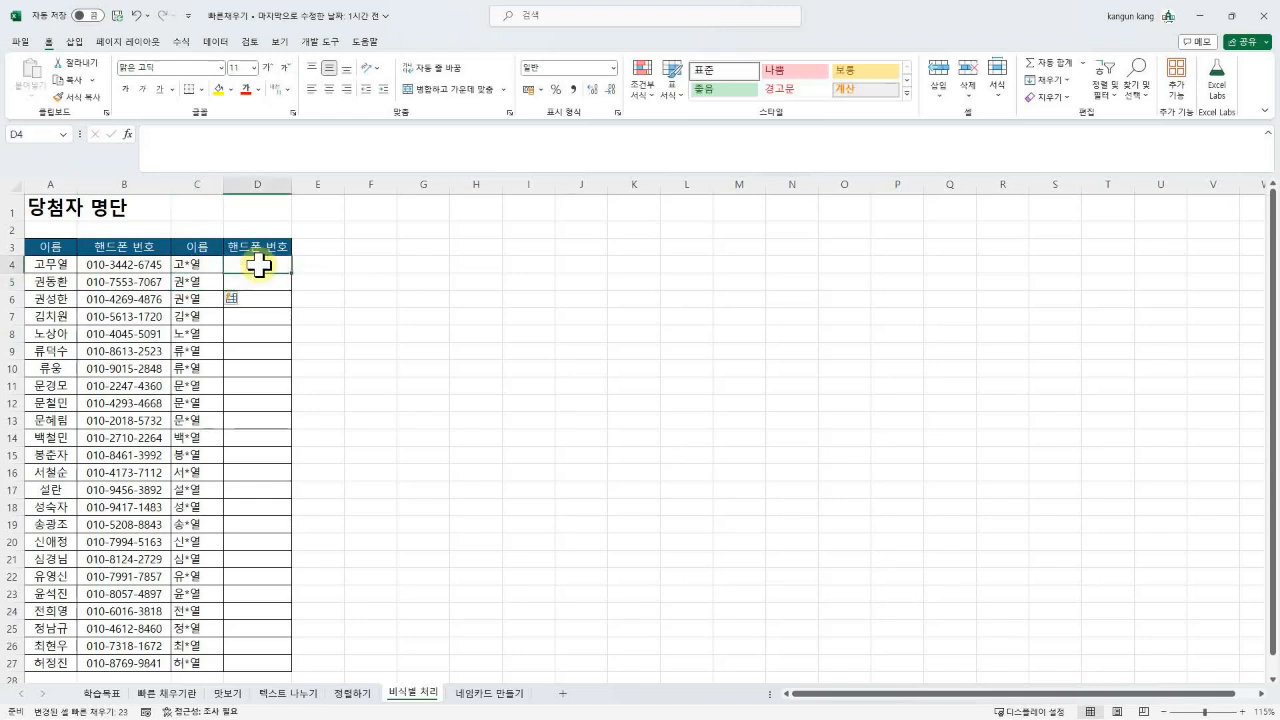
Step: Enter an example phone number ending in **** in D4 and Flash Fill the rest of the column
{"action": "type", "text": "010-3442-67"}
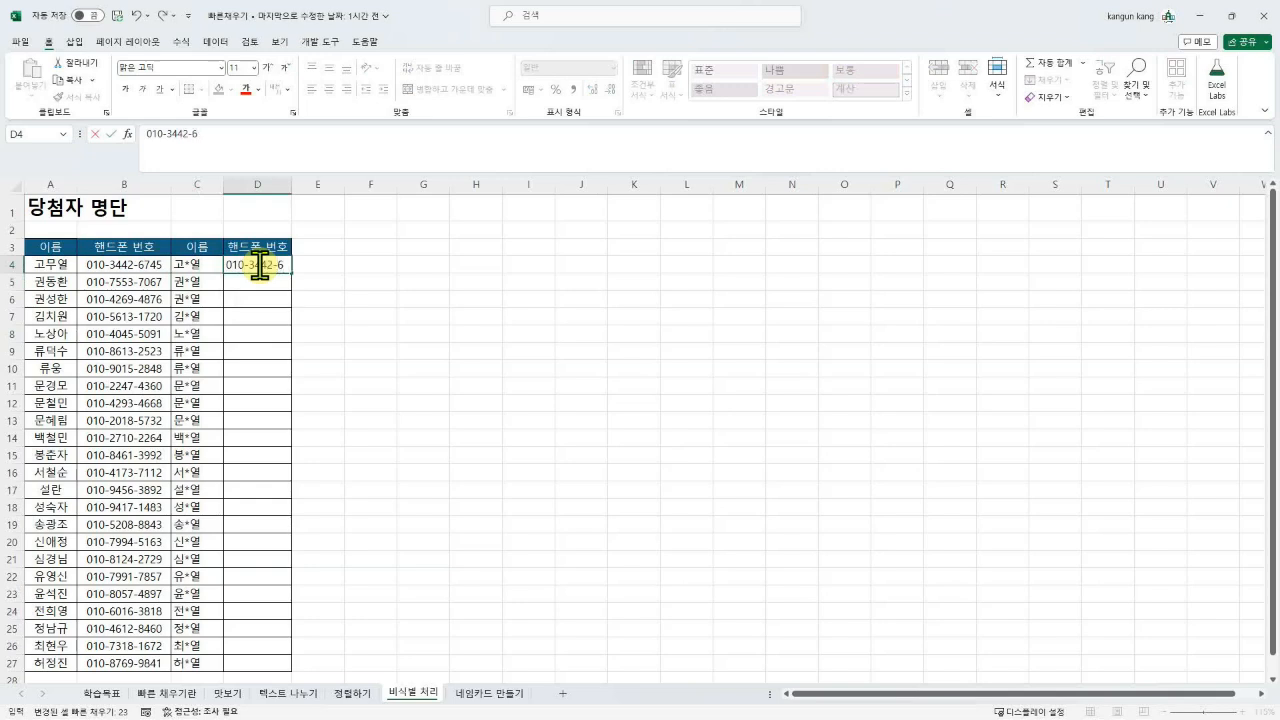
{"action": "key", "text": "BackSpace"}
{"action": "key", "text": "BackSpace"}
{"action": "type", "text": "****"}
{"action": "key", "text": "Return"}
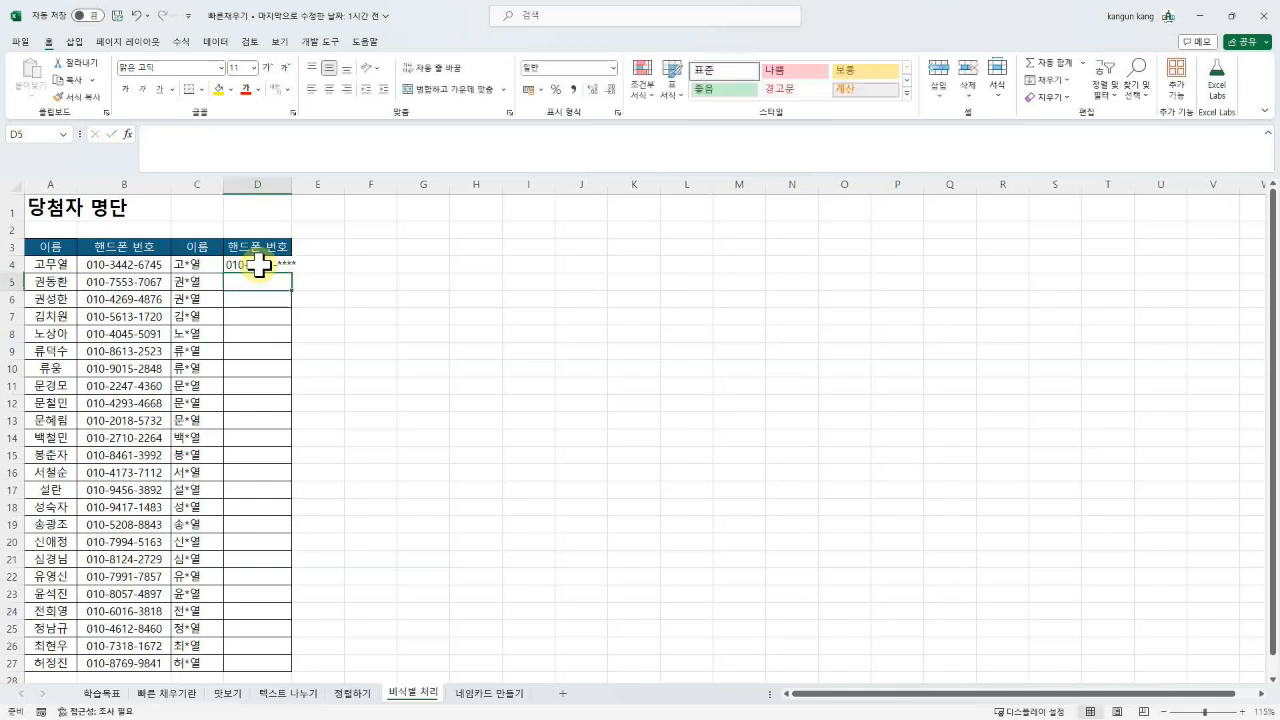
{"action": "key", "text": "ctrl+e"}
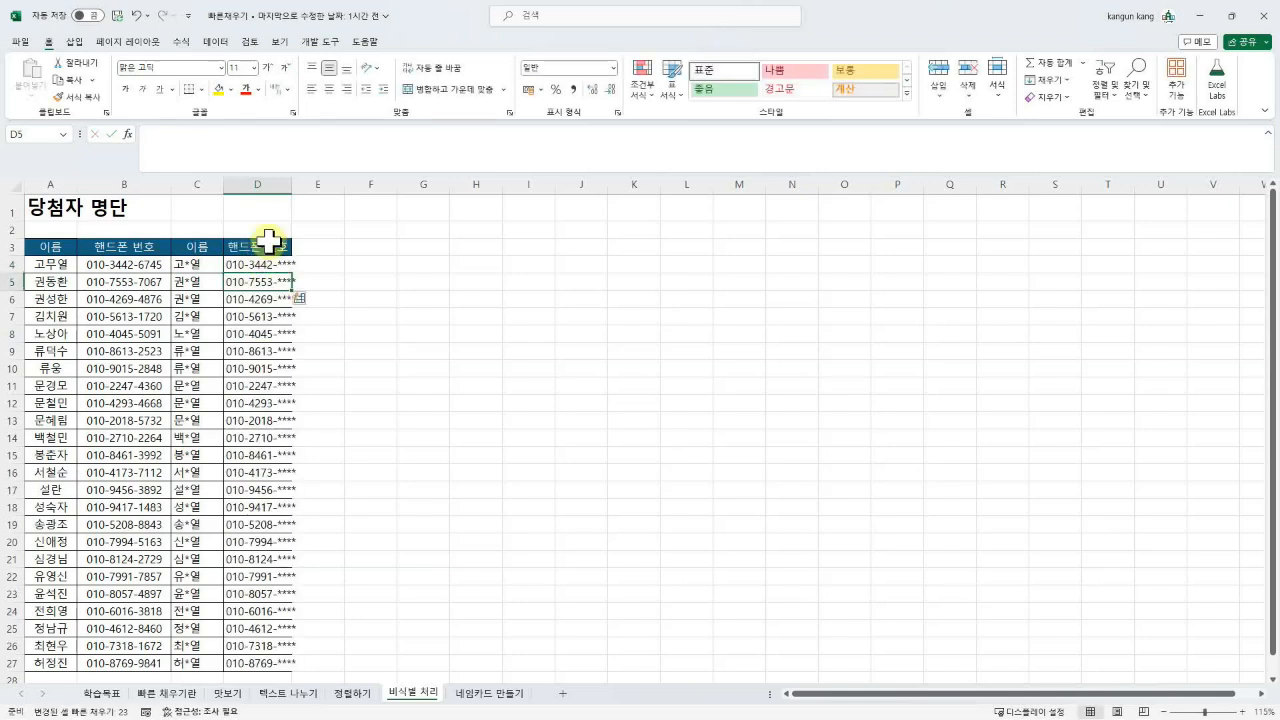
Step: Auto-fit column D to the masked numbers and go to the 네임카드 만들기 sheet
{"action": "double_click", "coordinate": [290, 183]}
{"action": "left_click", "coordinate": [290, 418]}
{"action": "scroll", "coordinate": [311, 572], "scroll_direction": "down", "scroll_amount": 2}
{"action": "scroll", "coordinate": [311, 573], "scroll_direction": "up", "scroll_amount": 2}
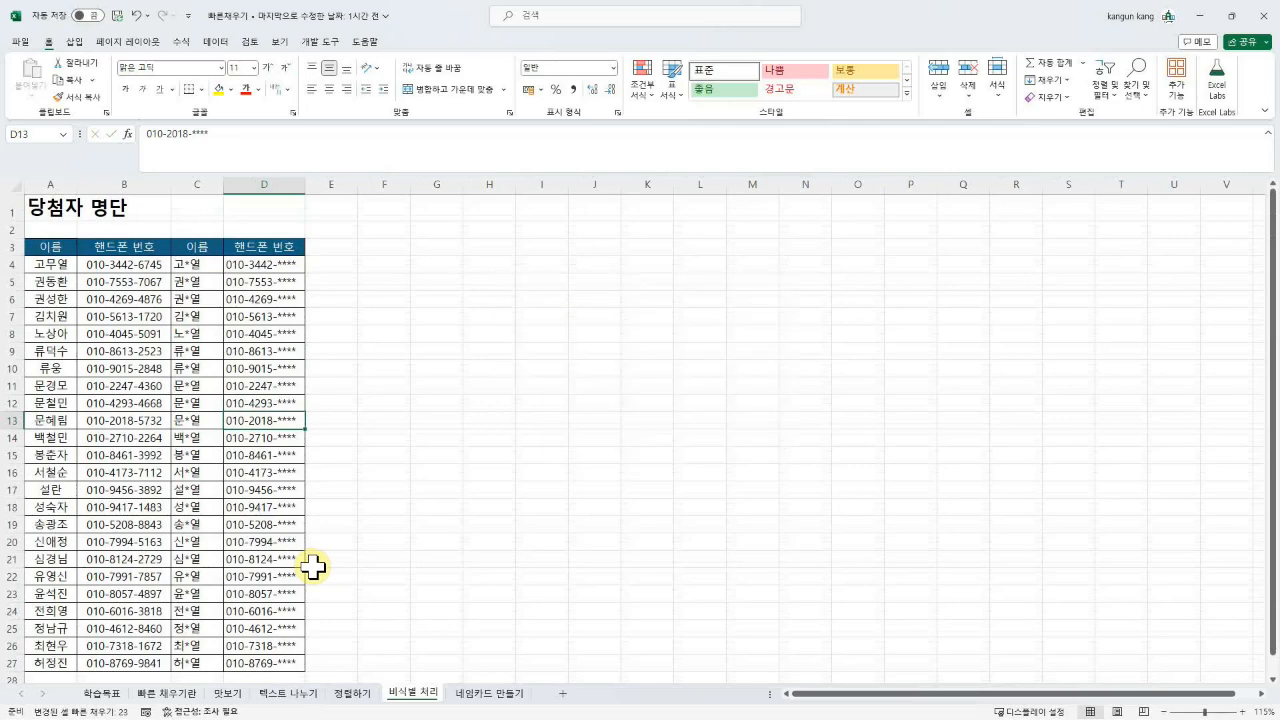
{"action": "left_click", "coordinate": [489, 697]}
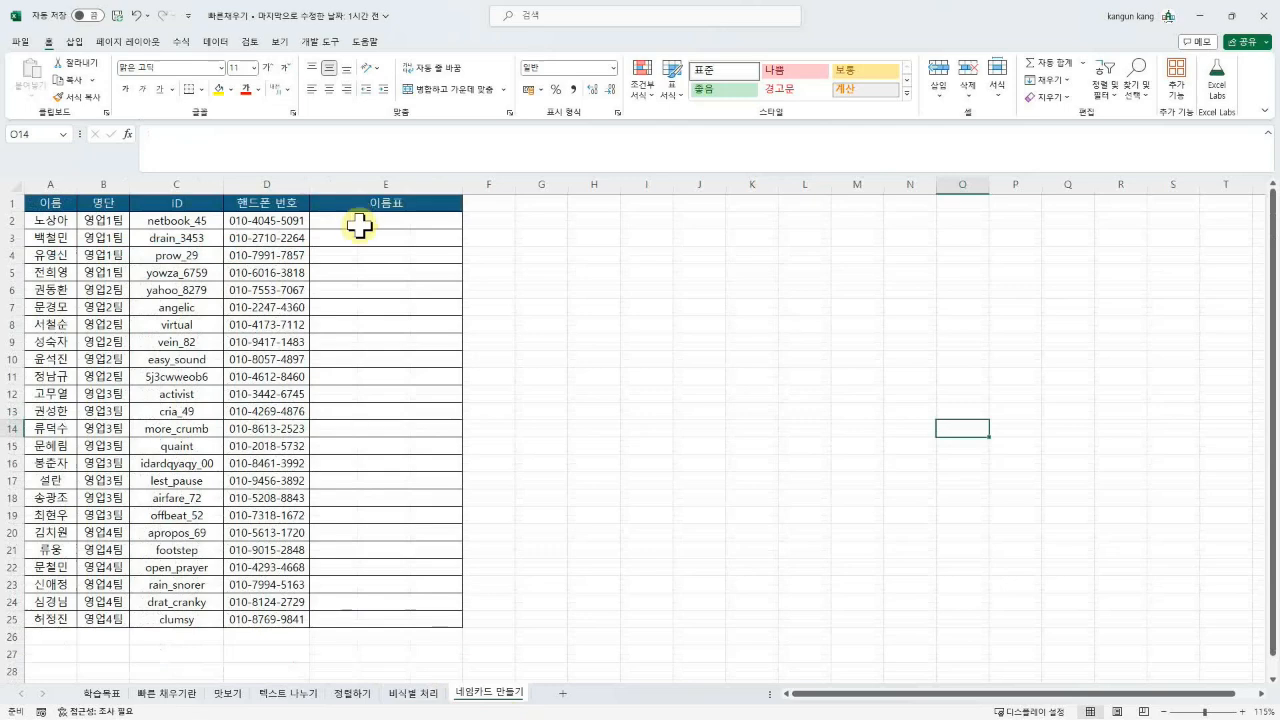
Step: Copy the attendee's ID text from cell C2
{"action": "left_click", "coordinate": [359, 226]}
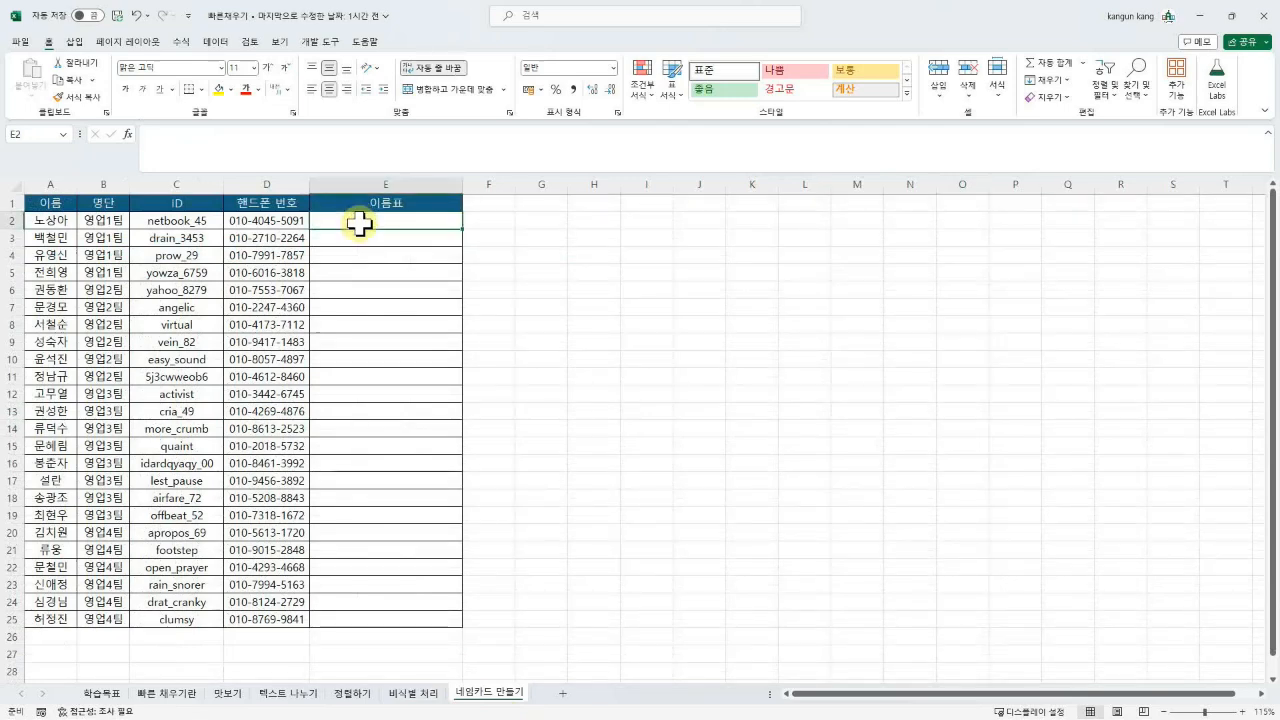
{"action": "double_click", "coordinate": [207, 220]}
{"action": "left_click_drag", "start_coordinate": [207, 220], "coordinate": [128, 220]}
{"action": "key", "text": "ctrl+c"}
{"action": "key", "text": "Escape"}
Step: Enter E2's three-line card (name with 영업1팀, ID-based e-mail, phone), then Flash Fill with Ctrl+E
{"action": "left_click", "coordinate": [390, 218]}
{"action": "double_click", "coordinate": [390, 218]}
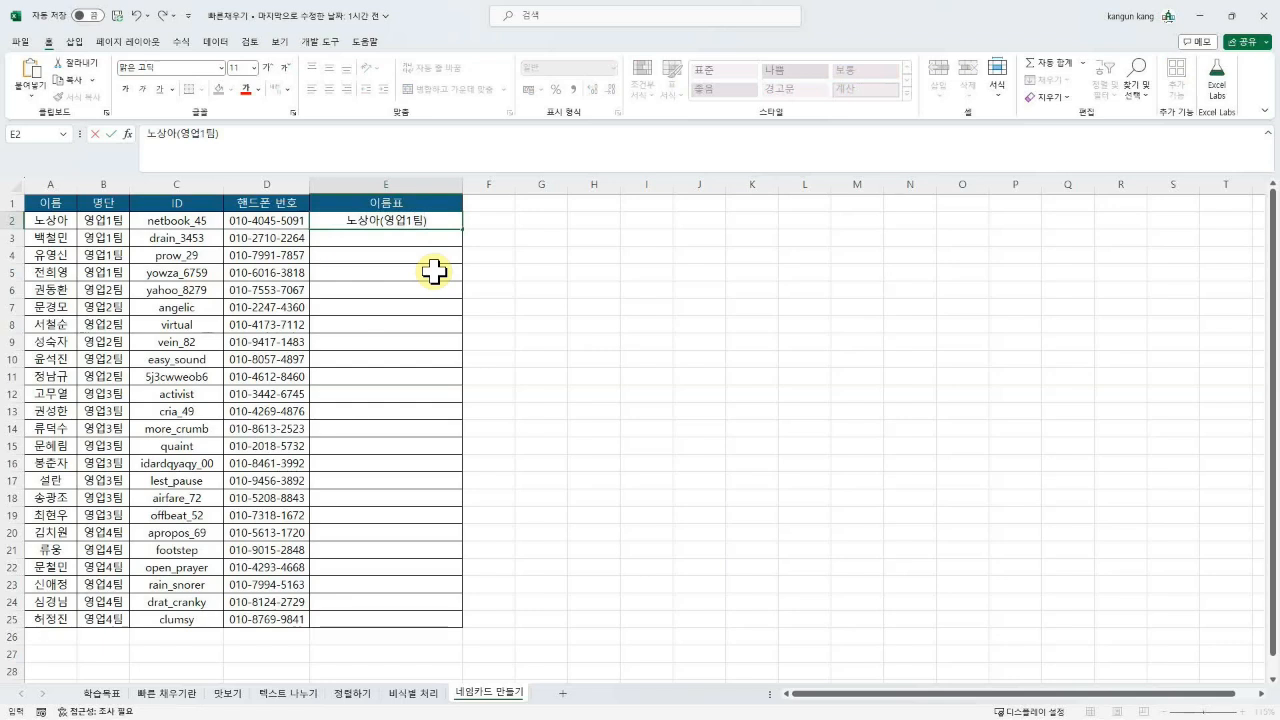
{"action": "key", "text": "alt+Return"}
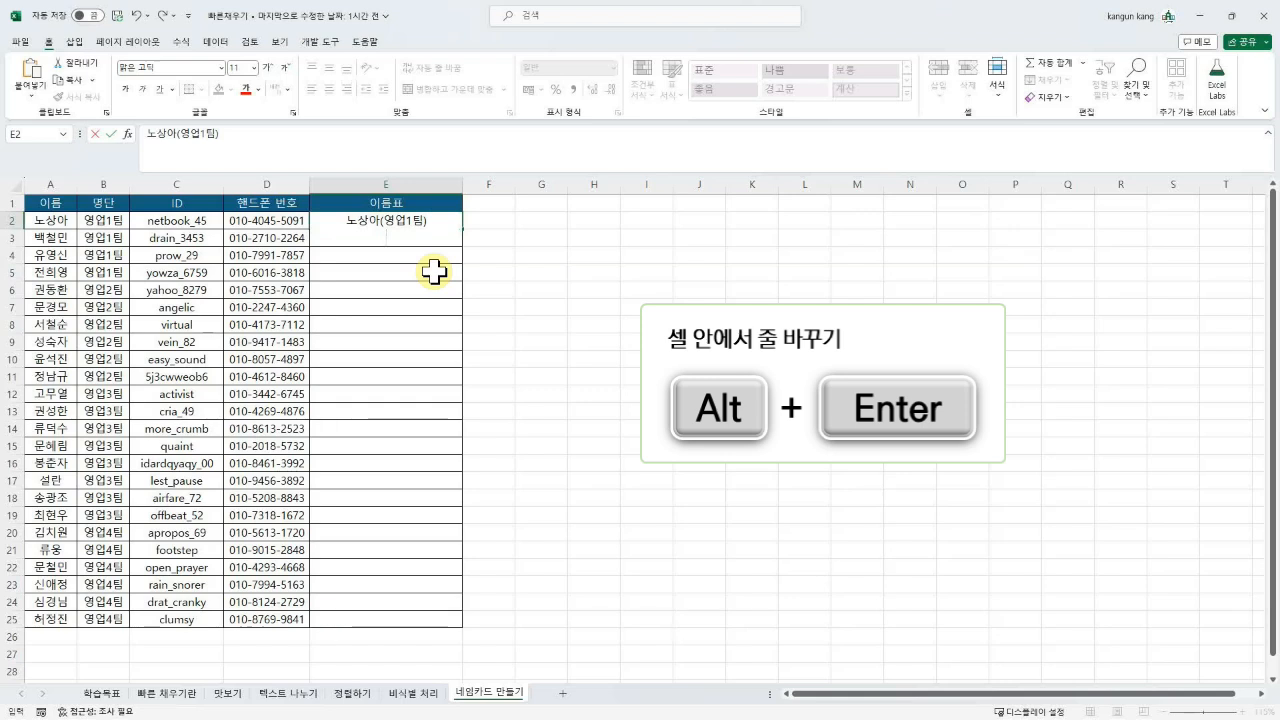
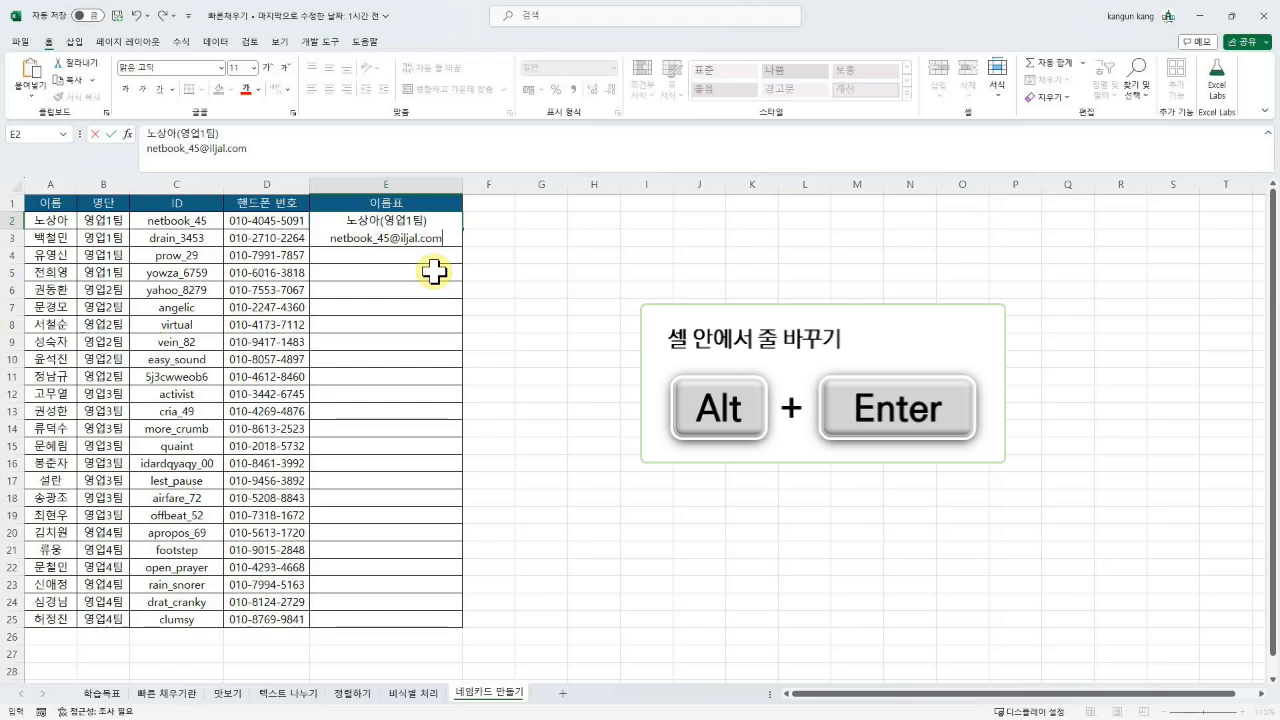
{"action": "key", "text": "alt+Return"}
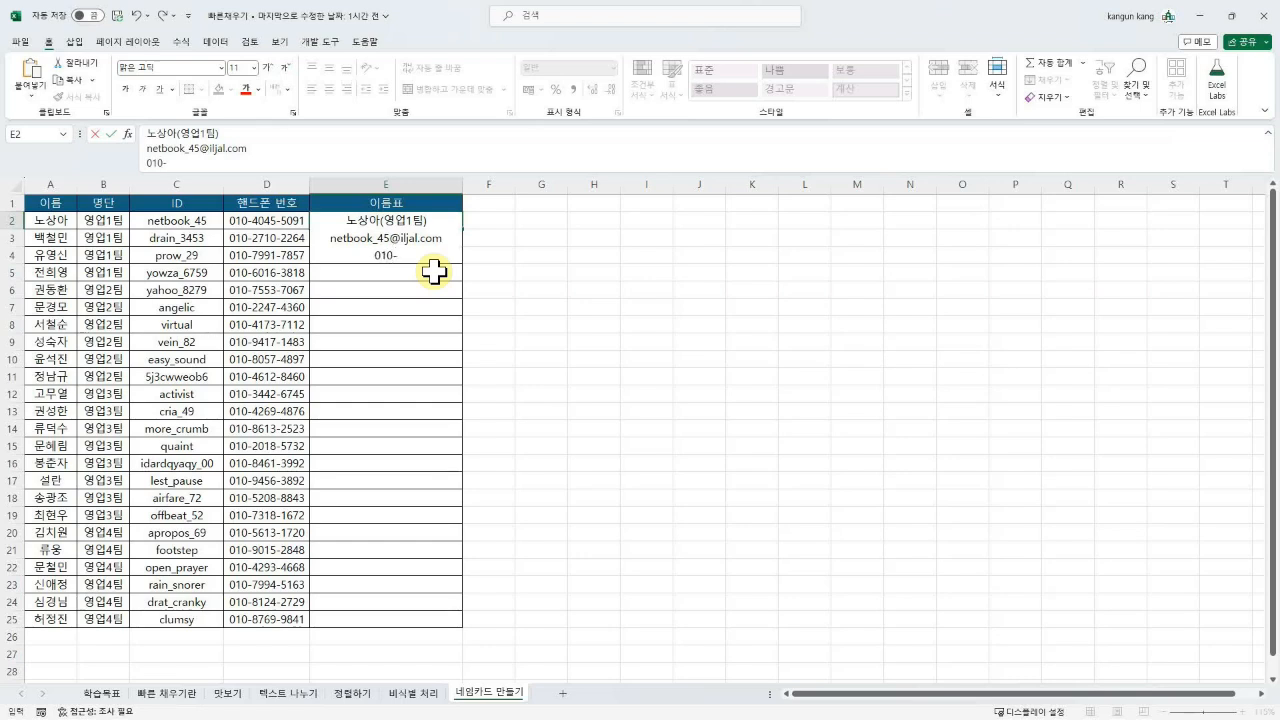
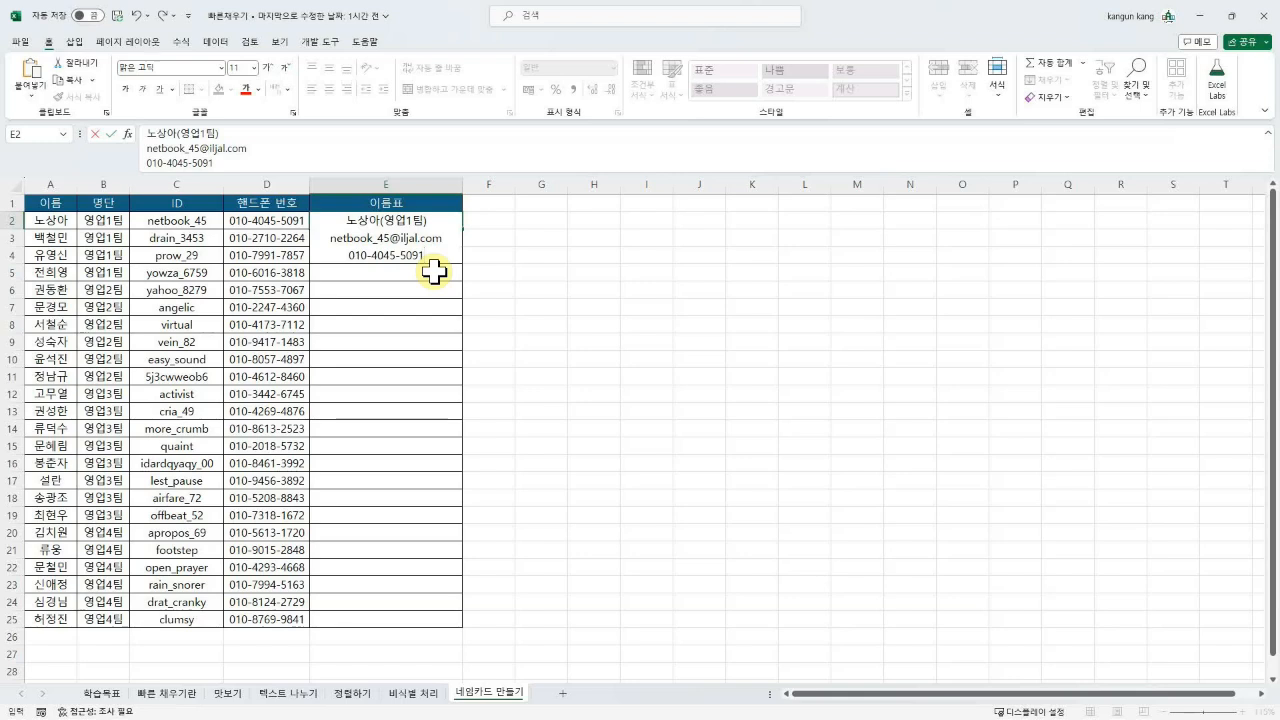
{"action": "key", "text": "Return"}
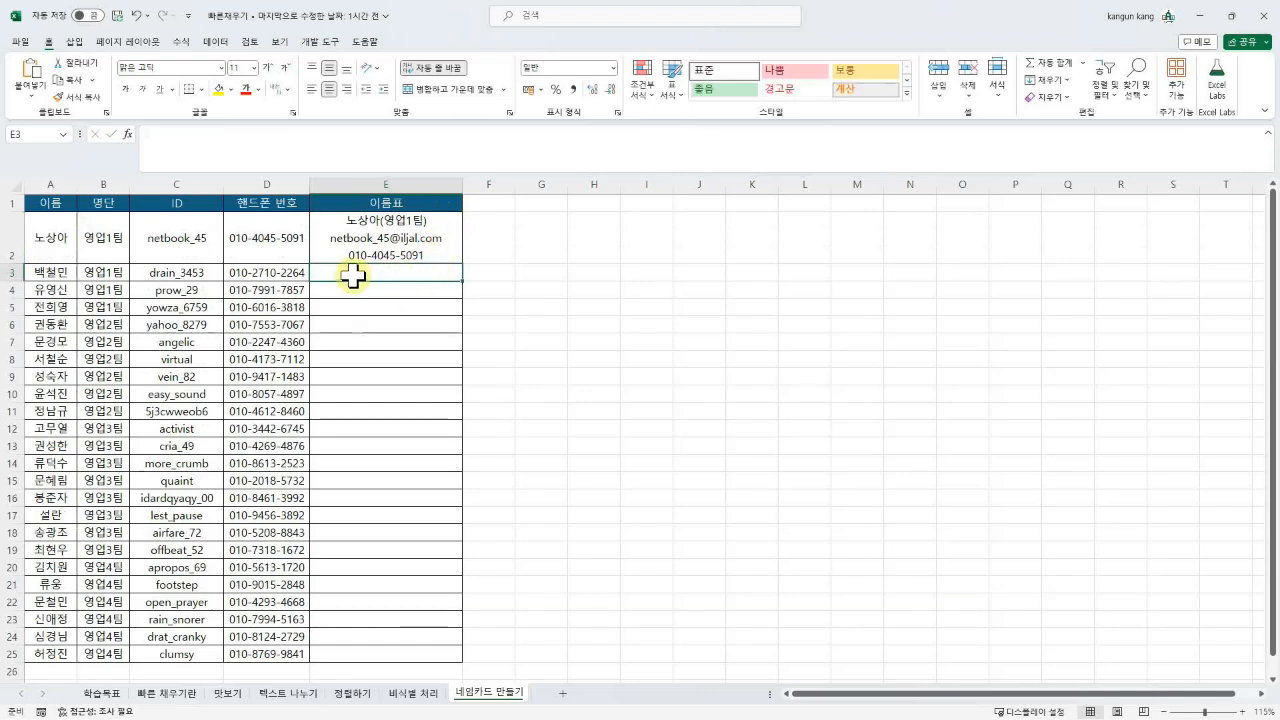
{"action": "key", "text": "ctrl+e"}
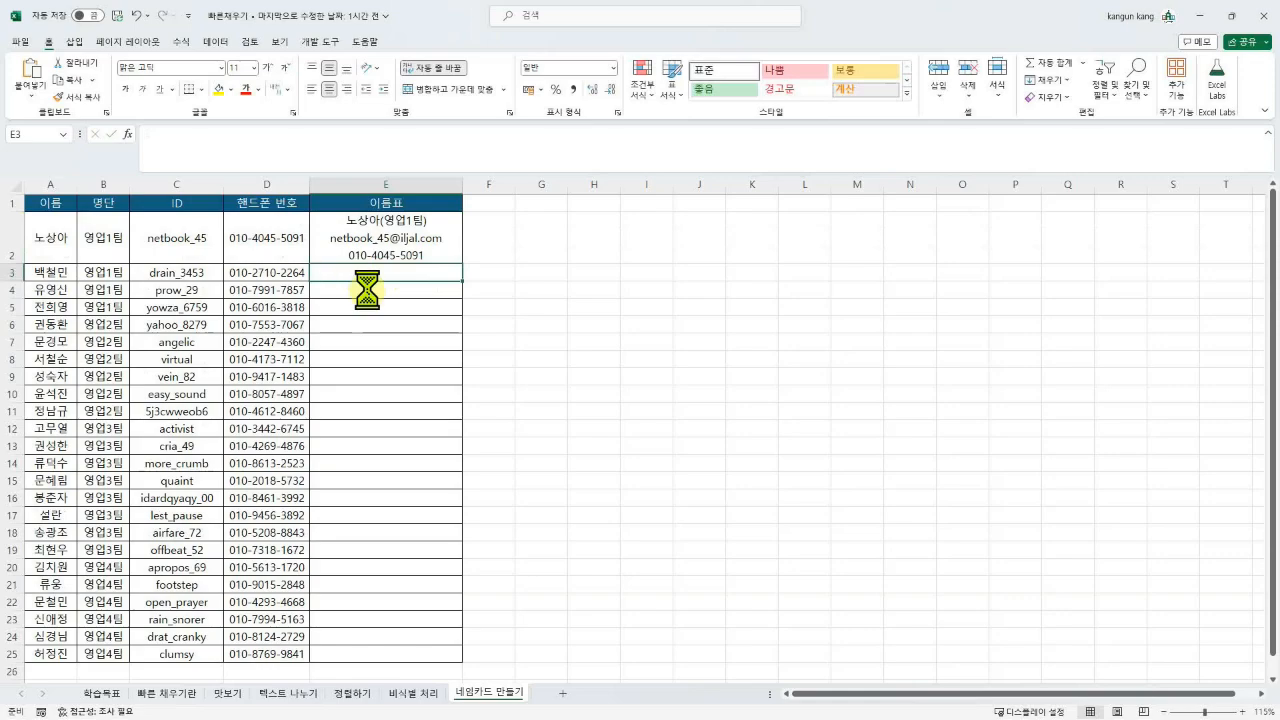
Step: Scroll through the Flash-filled 이름표 column and check E2's full name card
{"action": "scroll", "coordinate": [423, 517], "scroll_direction": "down", "scroll_amount": 3}
{"action": "scroll", "coordinate": [427, 544], "scroll_direction": "down", "scroll_amount": 3}
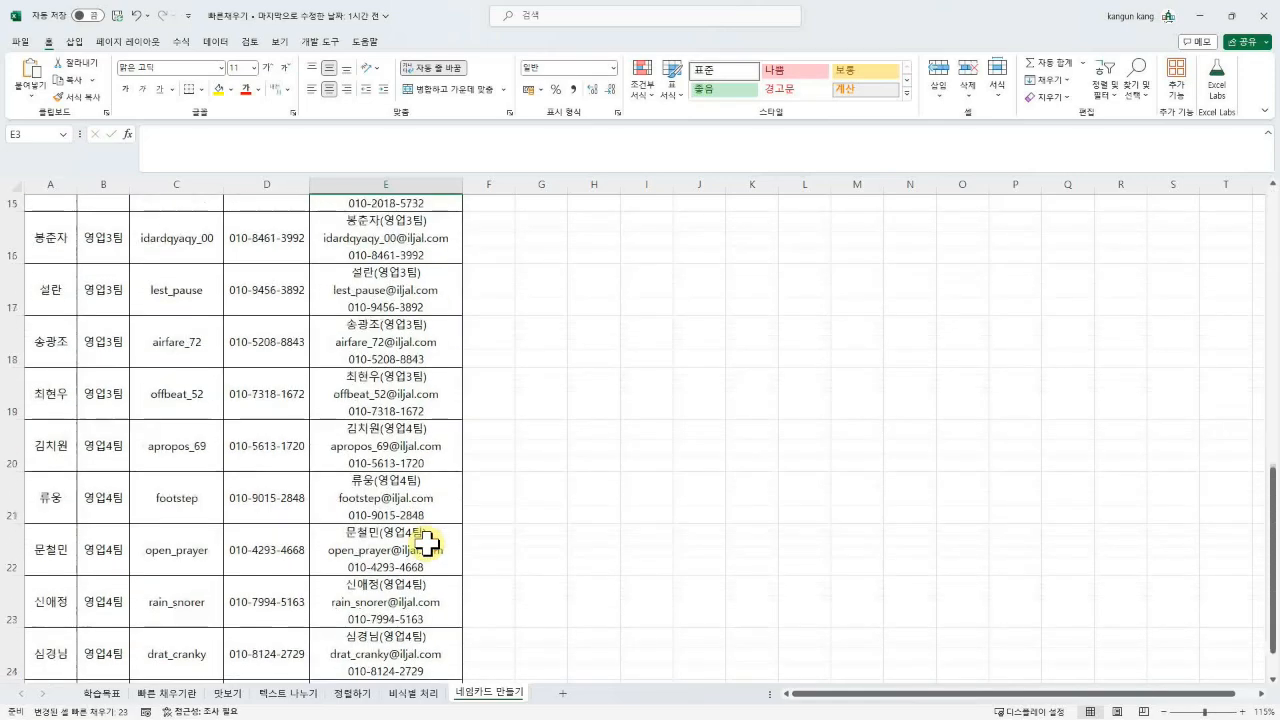
{"action": "scroll", "coordinate": [427, 544], "scroll_direction": "up", "scroll_amount": 3}
{"action": "scroll", "coordinate": [427, 544], "scroll_direction": "up", "scroll_amount": 3}
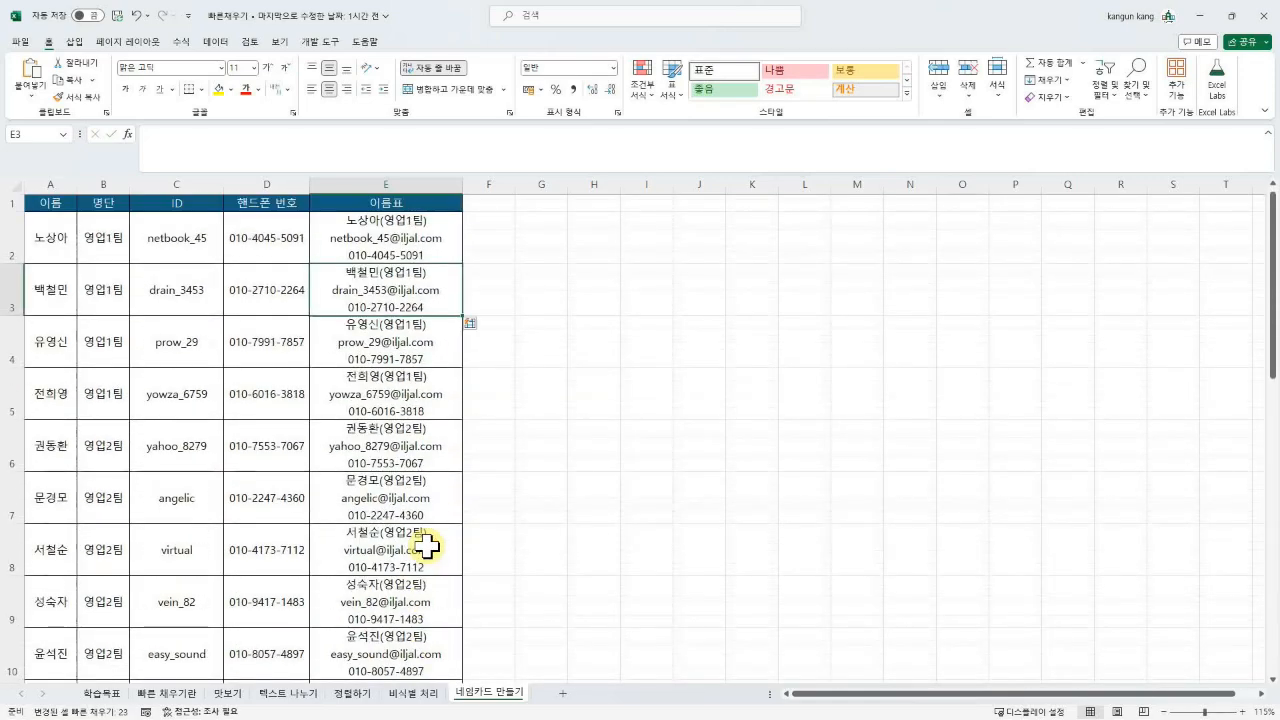
{"action": "left_click", "coordinate": [443, 255]}
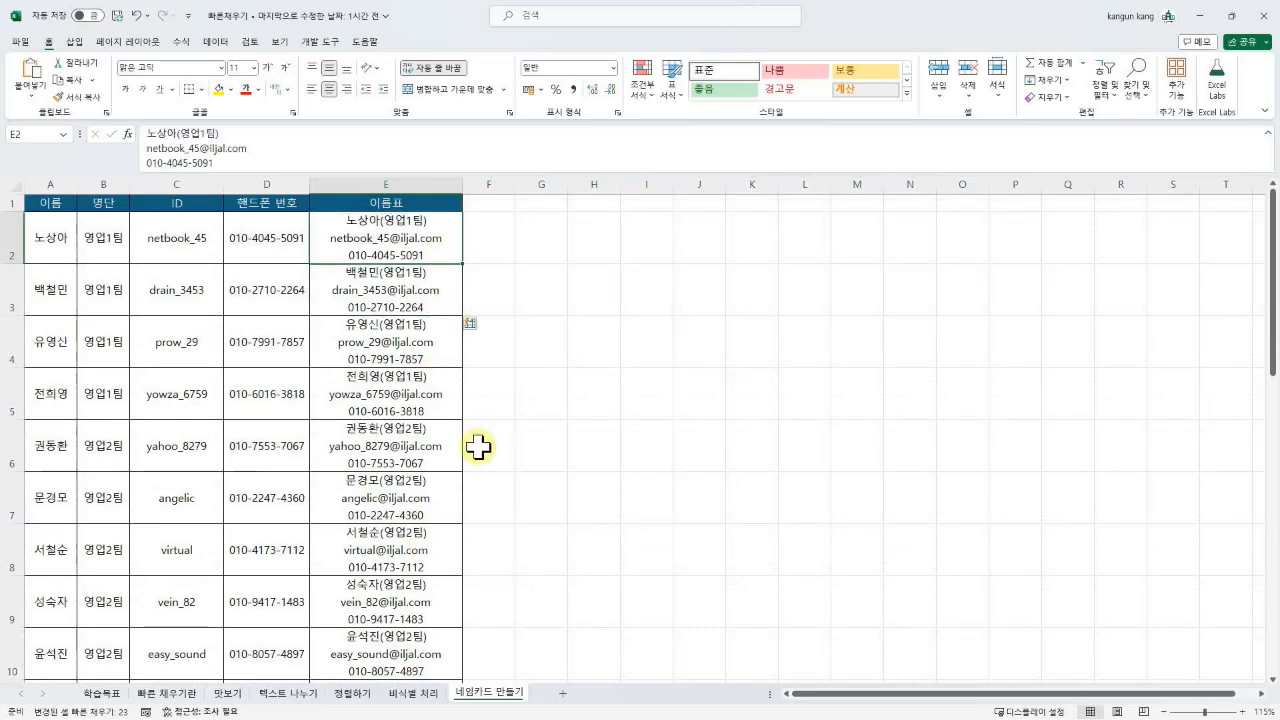
{"action": "key", "text": "alt+Tab"}
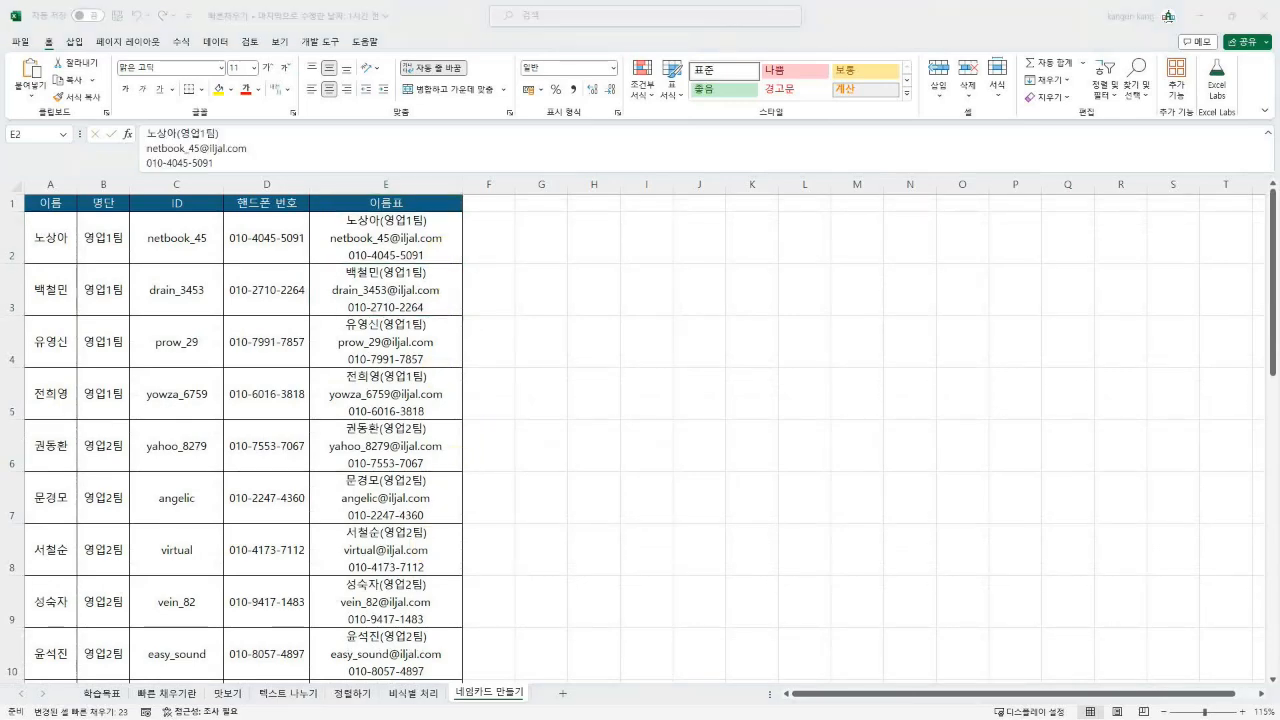